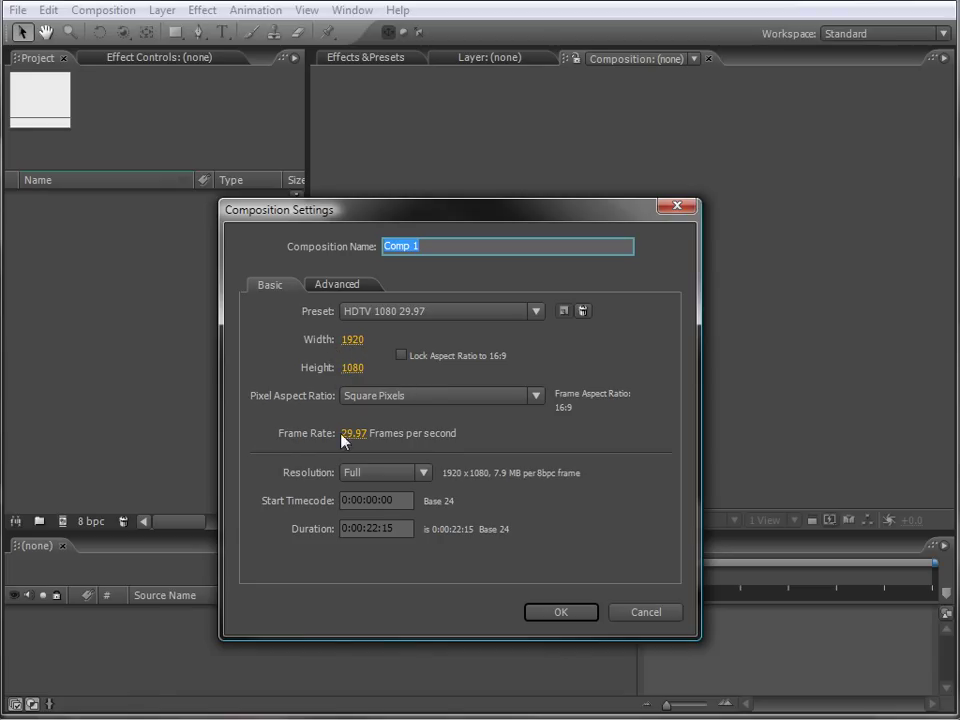
Step: Create an HDTV 1080 29.97 composition, then import segmentOut.avi and place it in the composition's timeline
{"action": "left_click", "coordinate": [585, 613]}
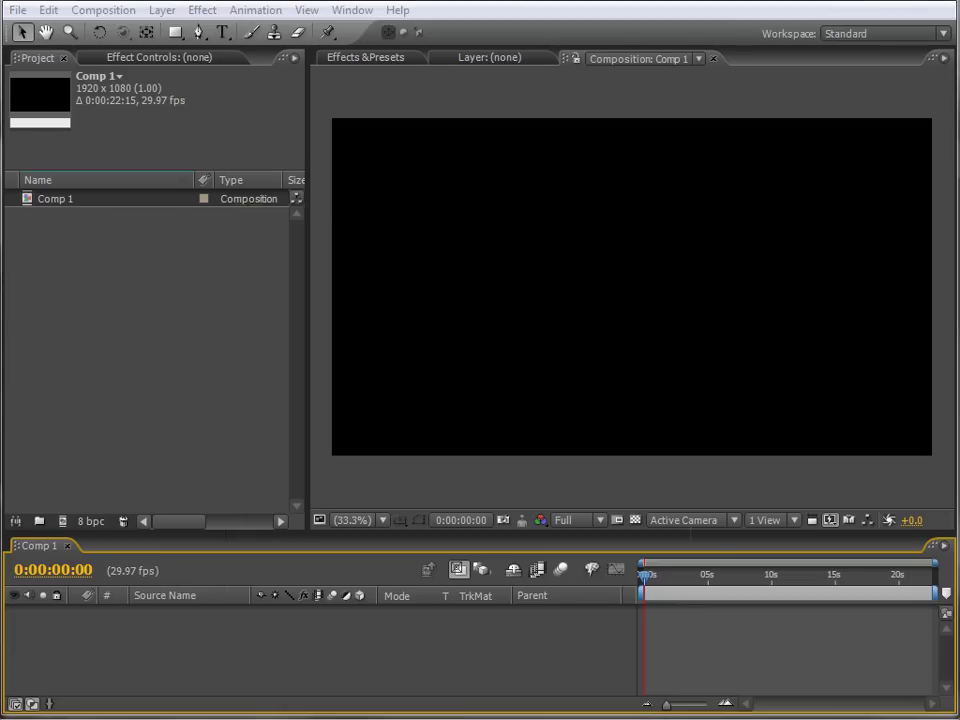
{"action": "left_click", "coordinate": [226, 337]}
{"action": "left_click_drag", "start_coordinate": [149, 296], "coordinate": [149, 295]}
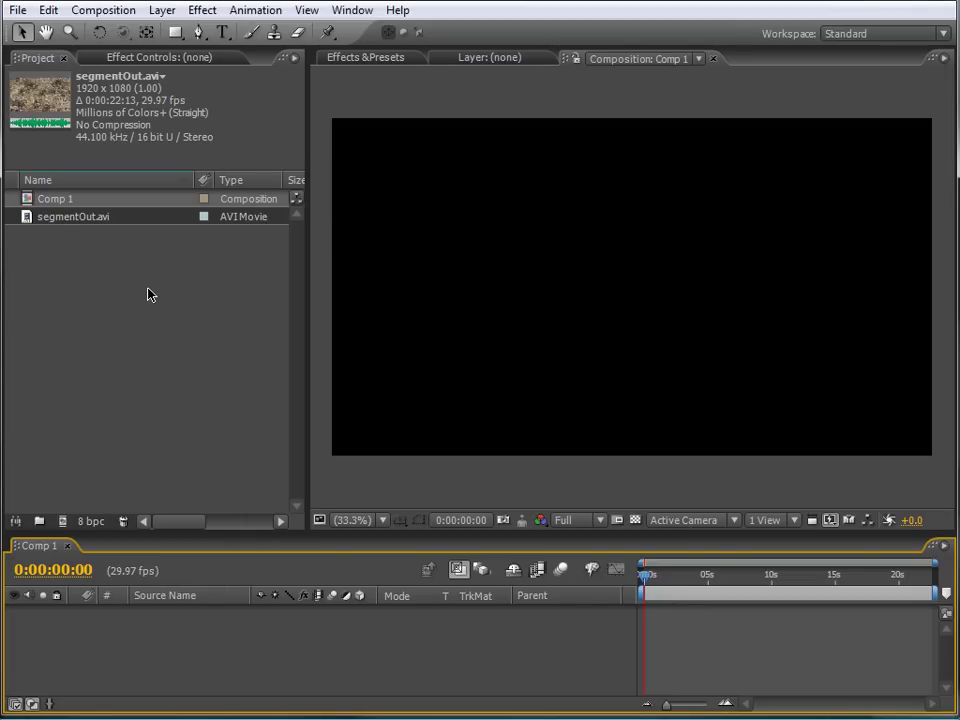
{"action": "left_click_drag", "start_coordinate": [68, 225], "coordinate": [86, 622]}
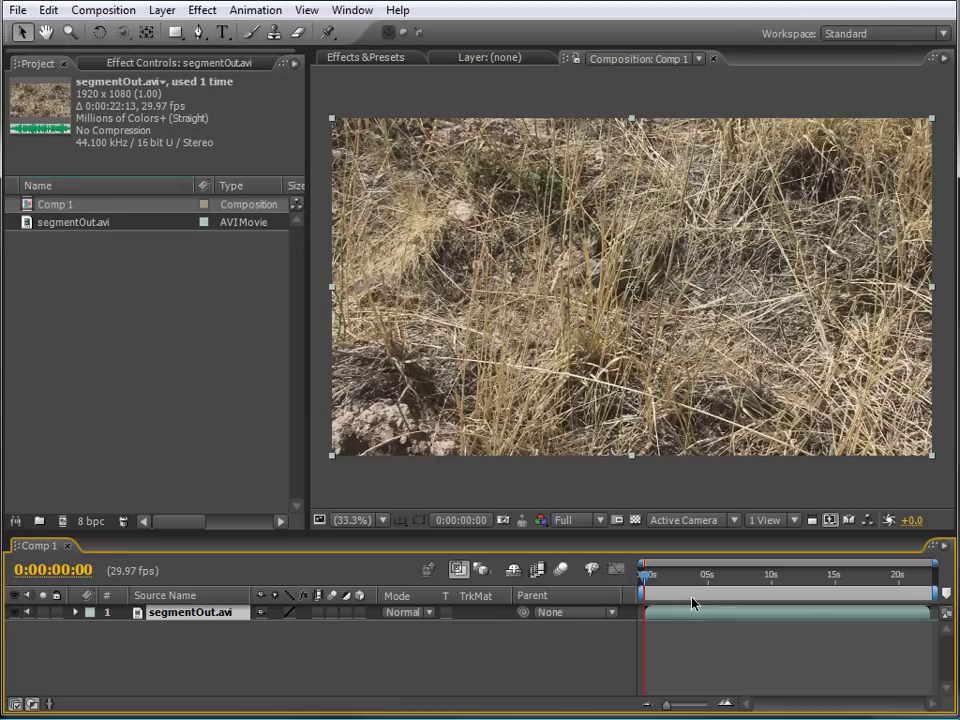
Step: Set the duration of Comp 1 to 0:00:22:00 in its composition settings
{"action": "left_click_drag", "start_coordinate": [650, 578], "coordinate": [818, 597]}
{"action": "left_click_drag", "start_coordinate": [893, 598], "coordinate": [772, 590]}
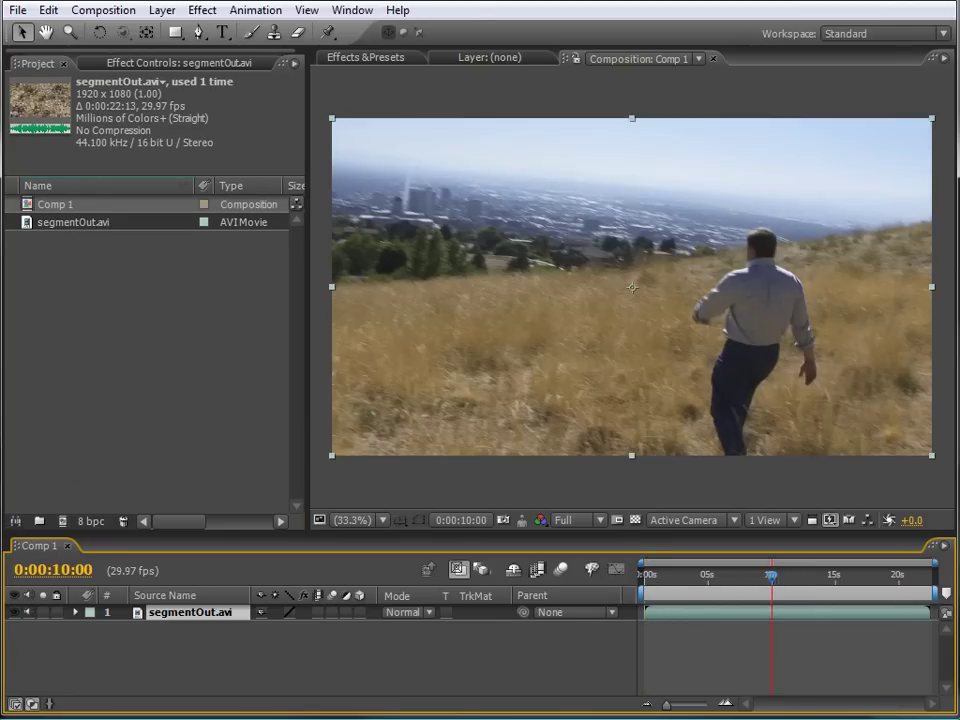
{"action": "left_click", "coordinate": [100, 12]}
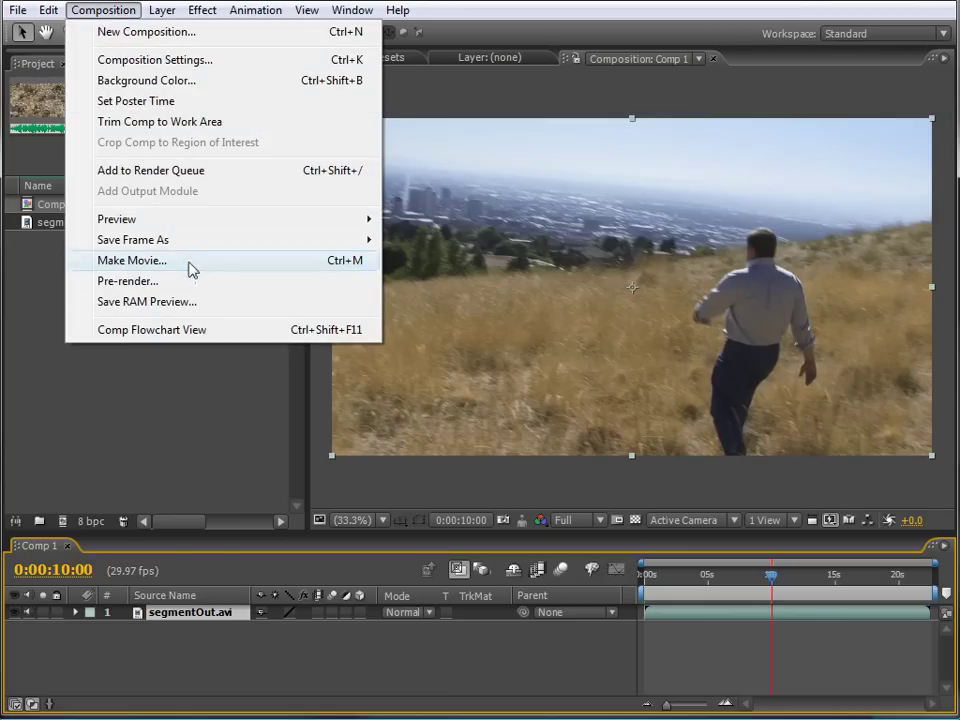
{"action": "left_click", "coordinate": [280, 60]}
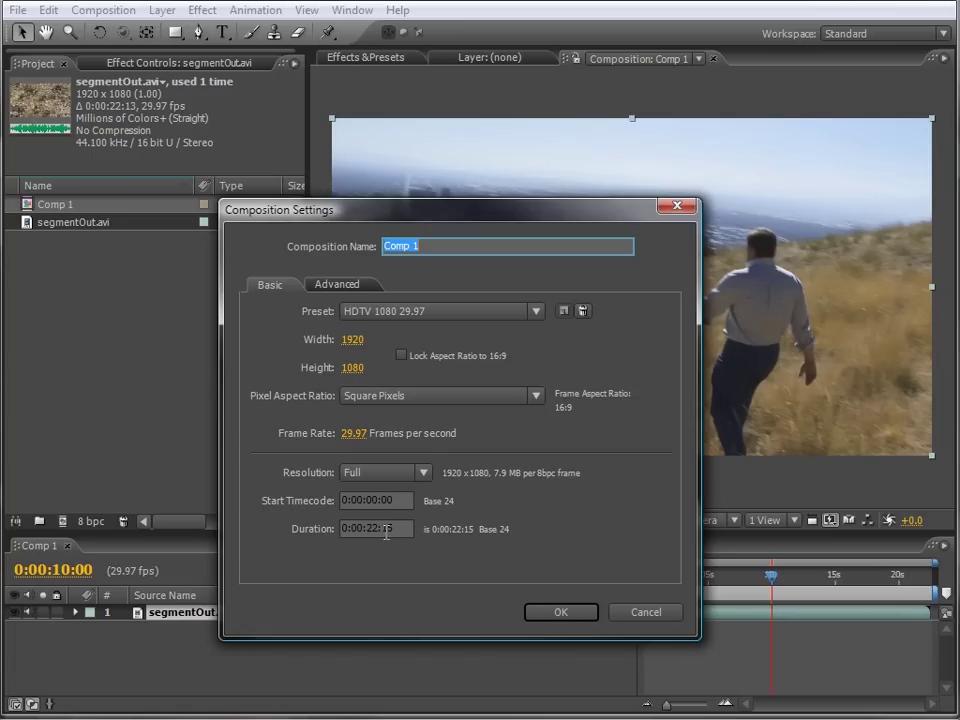
{"action": "left_click", "coordinate": [385, 528]}
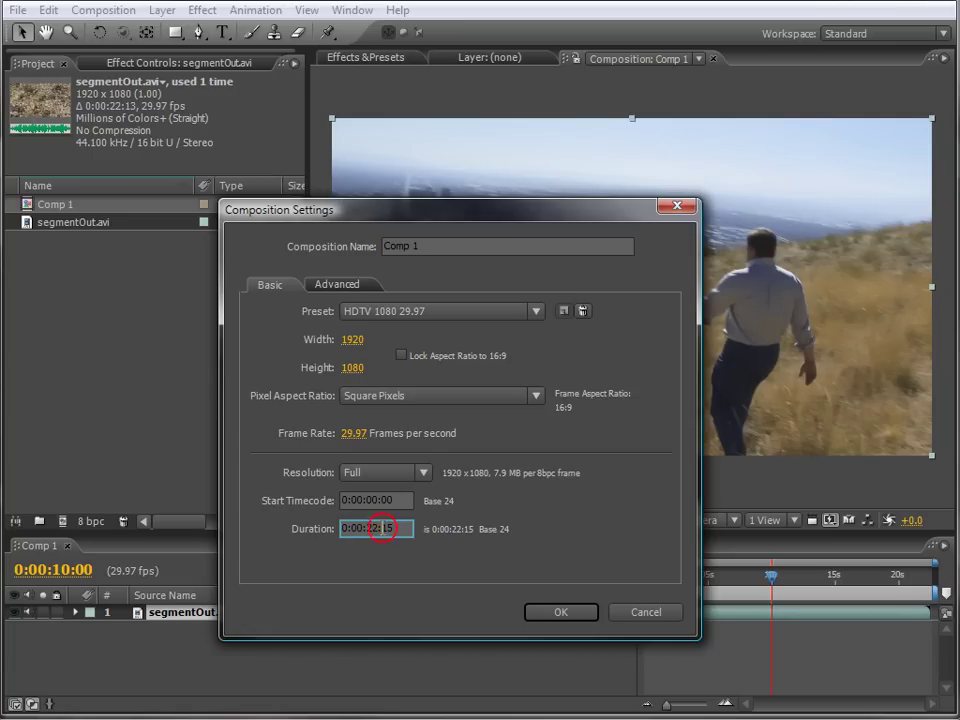
{"action": "type", "text": "00"}
{"action": "left_click", "coordinate": [542, 609]}
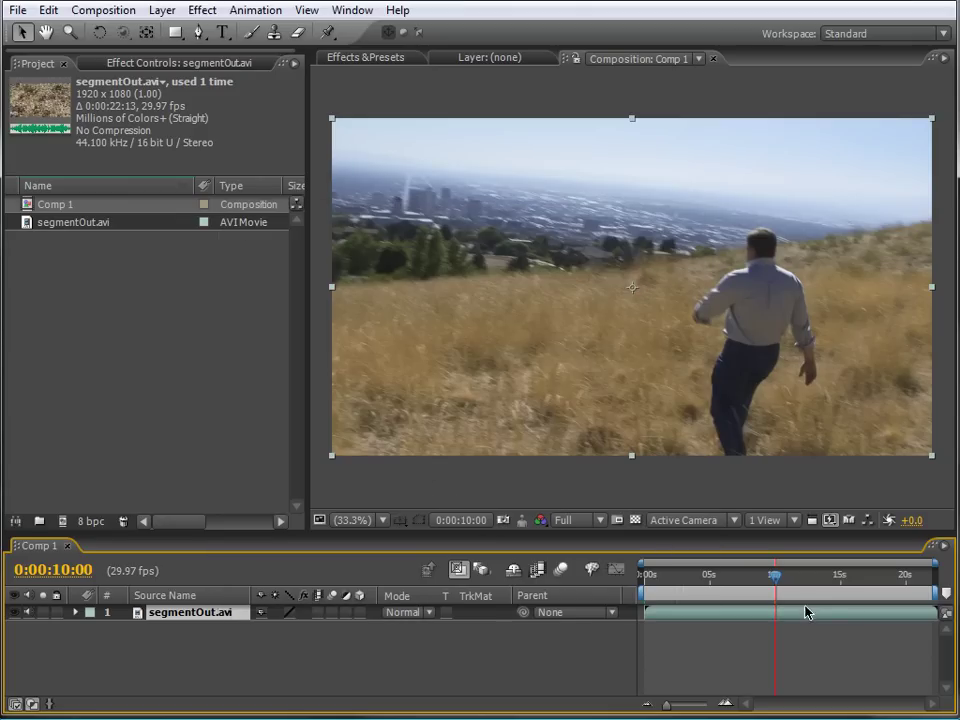
Step: Preview the footage from its start and set the current time to 0:00:08:10, where the man walks through the grass
{"action": "left_click_drag", "start_coordinate": [781, 583], "coordinate": [643, 585]}
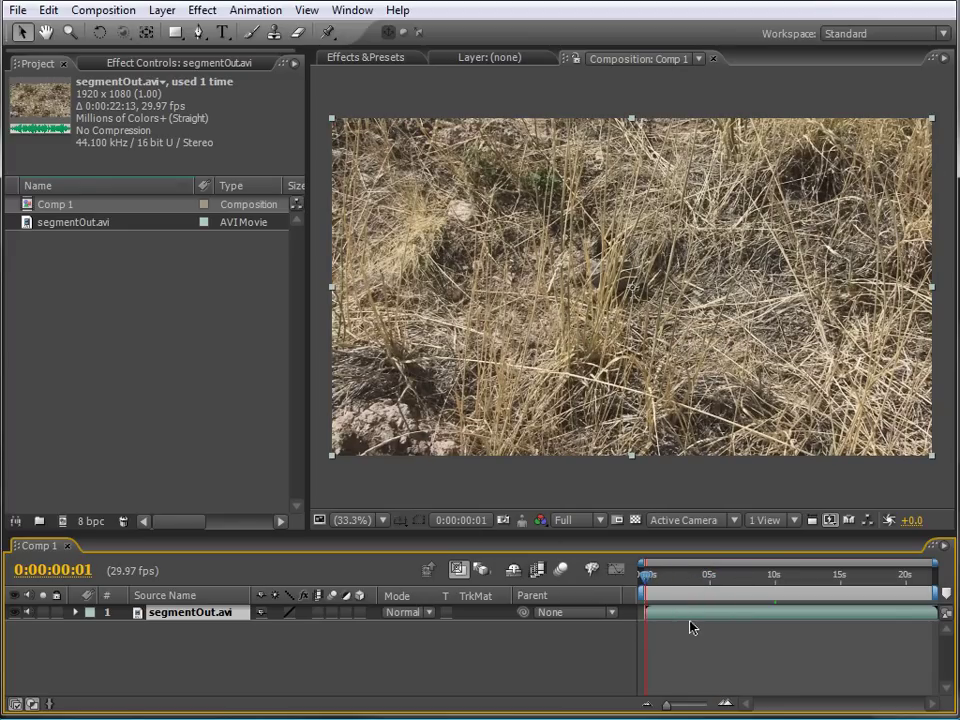
{"action": "key", "text": "space"}
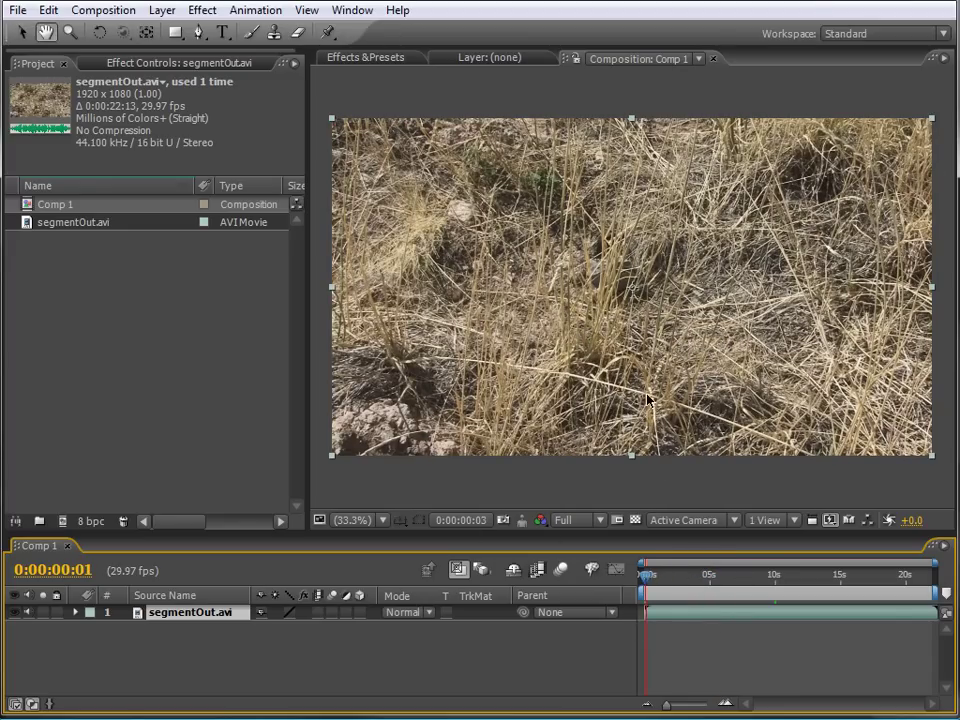
{"action": "left_click", "coordinate": [651, 578]}
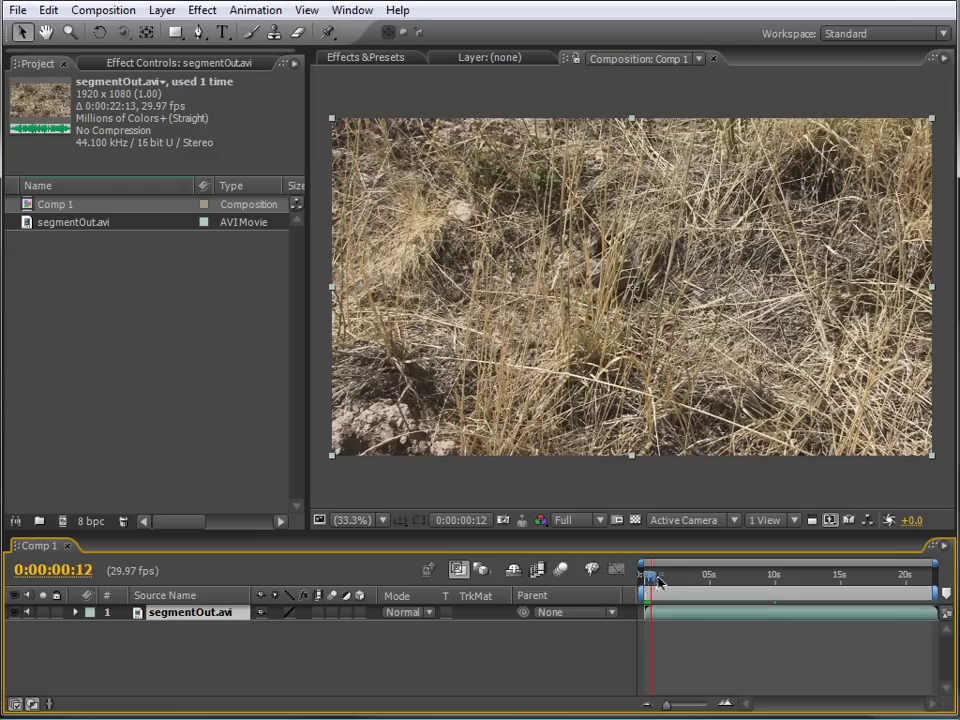
{"action": "left_click_drag", "start_coordinate": [651, 582], "coordinate": [764, 588]}
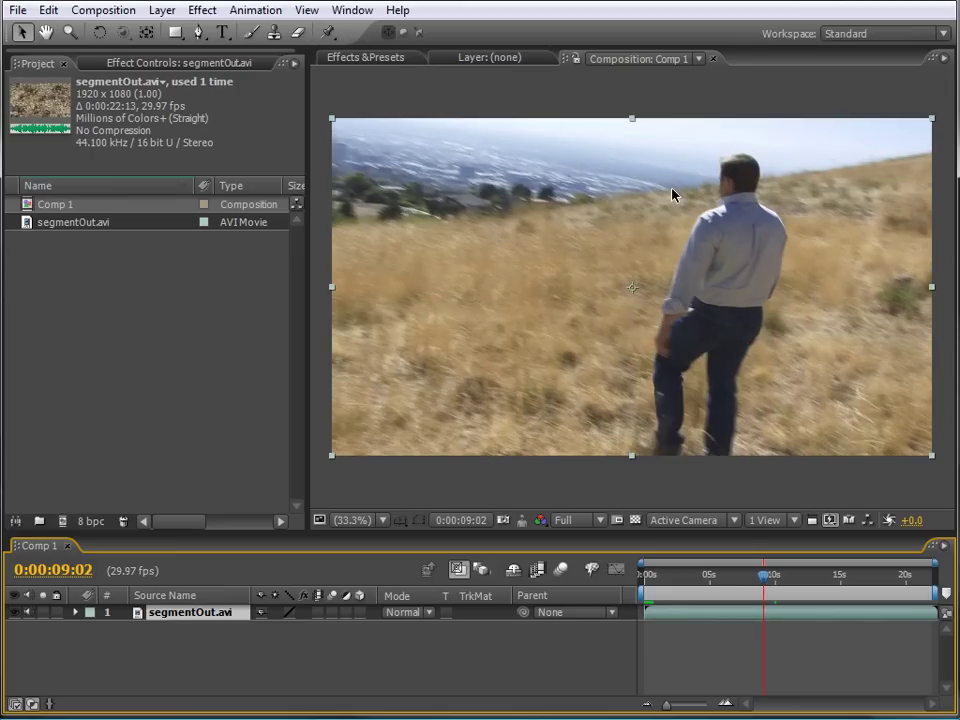
{"action": "mouse_move", "coordinate": [764, 576]}
{"action": "left_mouse_down"}
{"action": "mouse_move", "coordinate": [808, 582]}
{"action": "mouse_move", "coordinate": [758, 582]}
{"action": "mouse_move", "coordinate": [812, 582]}
{"action": "mouse_move", "coordinate": [707, 582]}
{"action": "mouse_move", "coordinate": [751, 583]}
{"action": "left_mouse_up"}
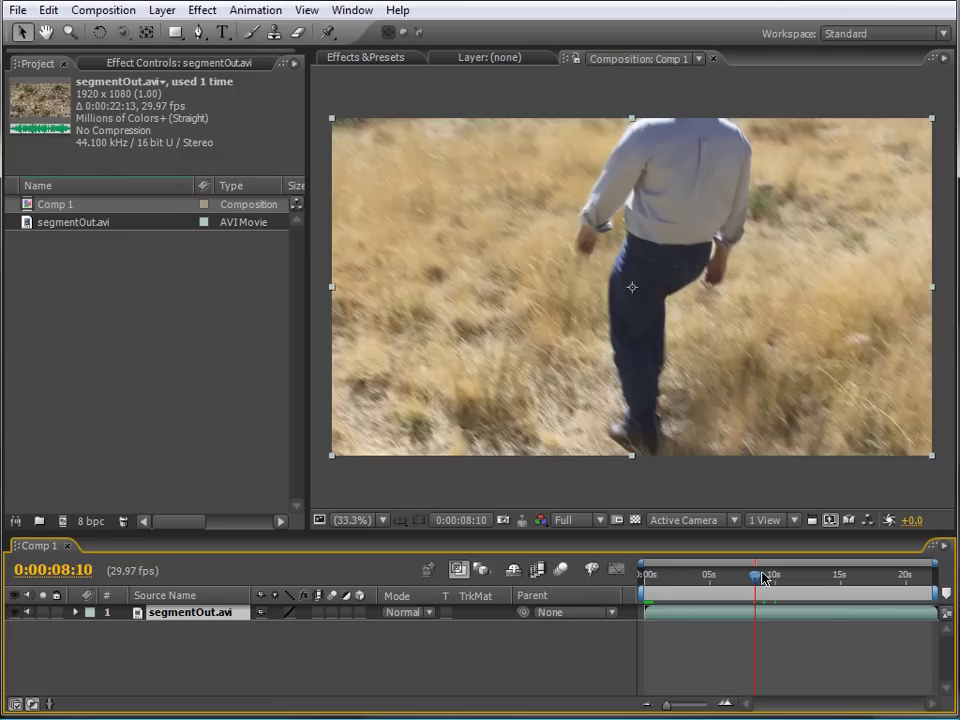
{"action": "mouse_move", "coordinate": [755, 587]}
{"action": "left_mouse_down"}
{"action": "mouse_move", "coordinate": [821, 580]}
{"action": "mouse_move", "coordinate": [648, 580]}
{"action": "mouse_move", "coordinate": [766, 582]}
{"action": "mouse_move", "coordinate": [758, 581]}
{"action": "left_mouse_up"}
Step: Add two null object layers above the footage in Comp 1
{"action": "left_click", "coordinate": [174, 12]}
{"action": "mouse_move", "coordinate": [210, 36]}
{"action": "left_click", "coordinate": [537, 112]}
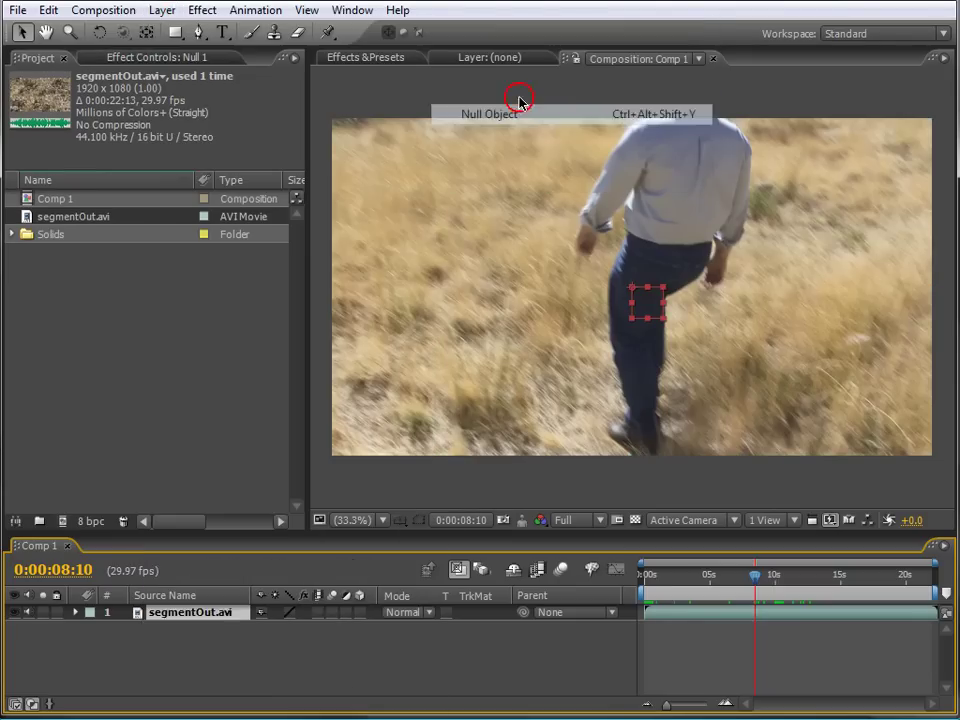
{"action": "left_click", "coordinate": [161, 10]}
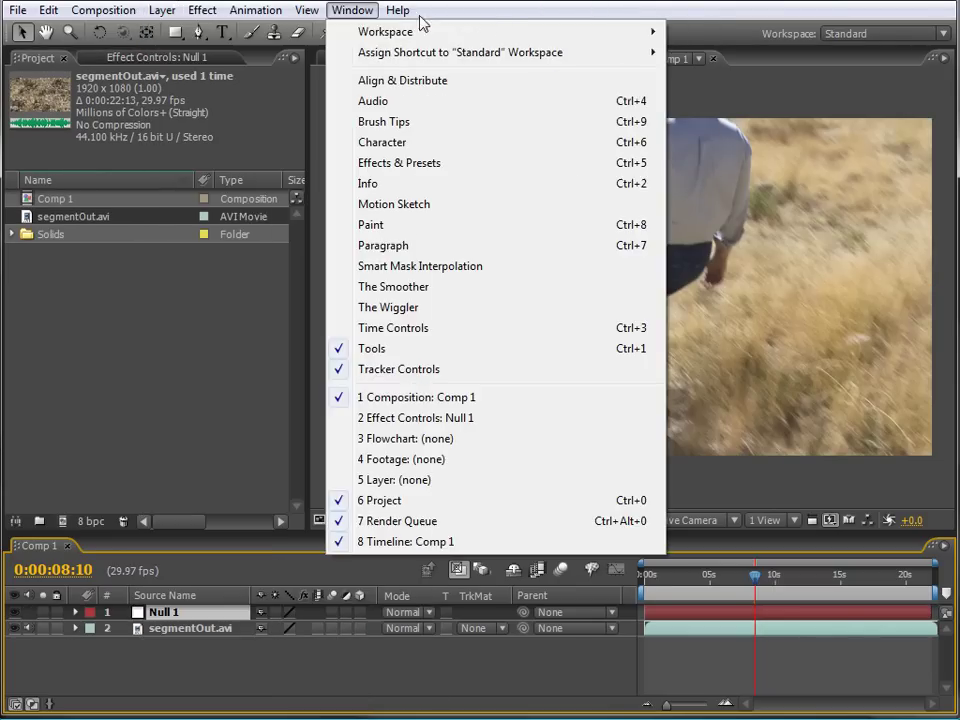
{"action": "mouse_move", "coordinate": [104, 8]}
{"action": "mouse_move", "coordinate": [161, 11]}
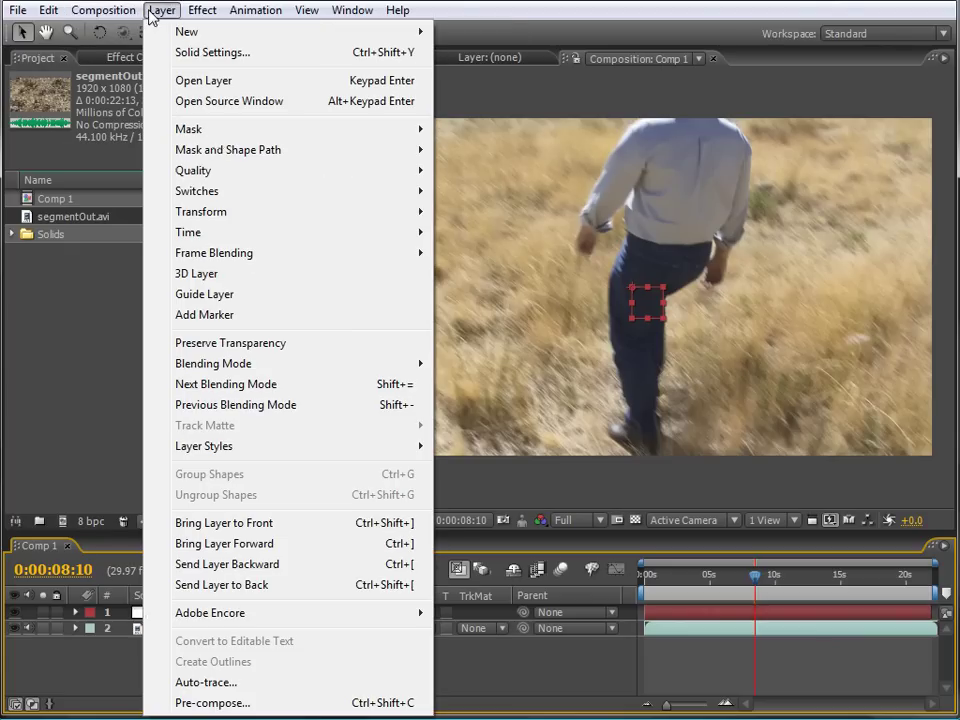
{"action": "mouse_move", "coordinate": [332, 38]}
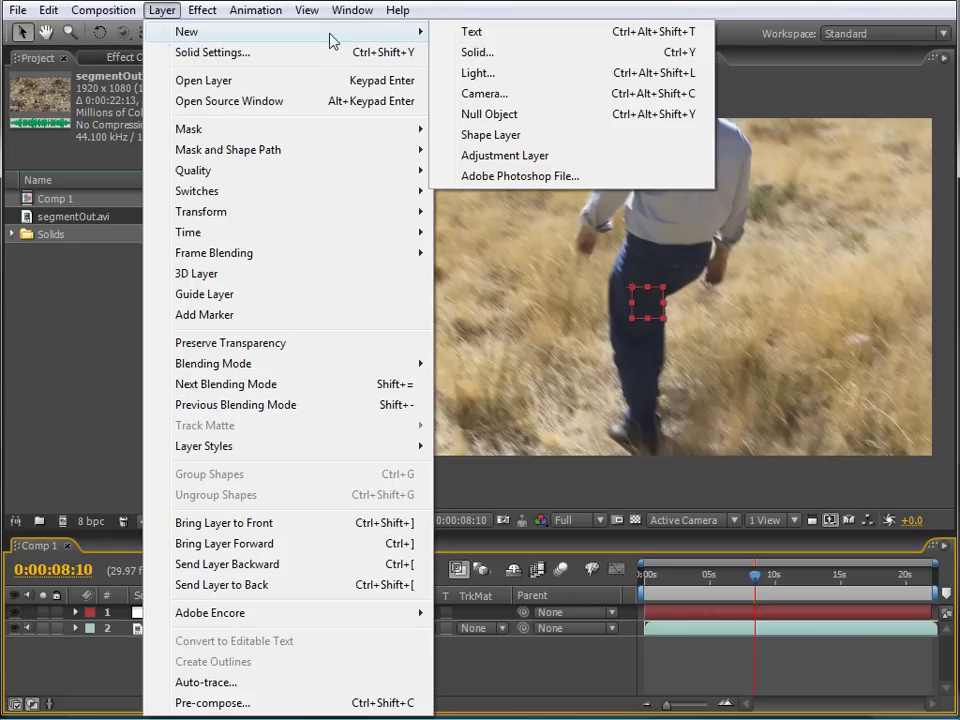
{"action": "left_click", "coordinate": [505, 114]}
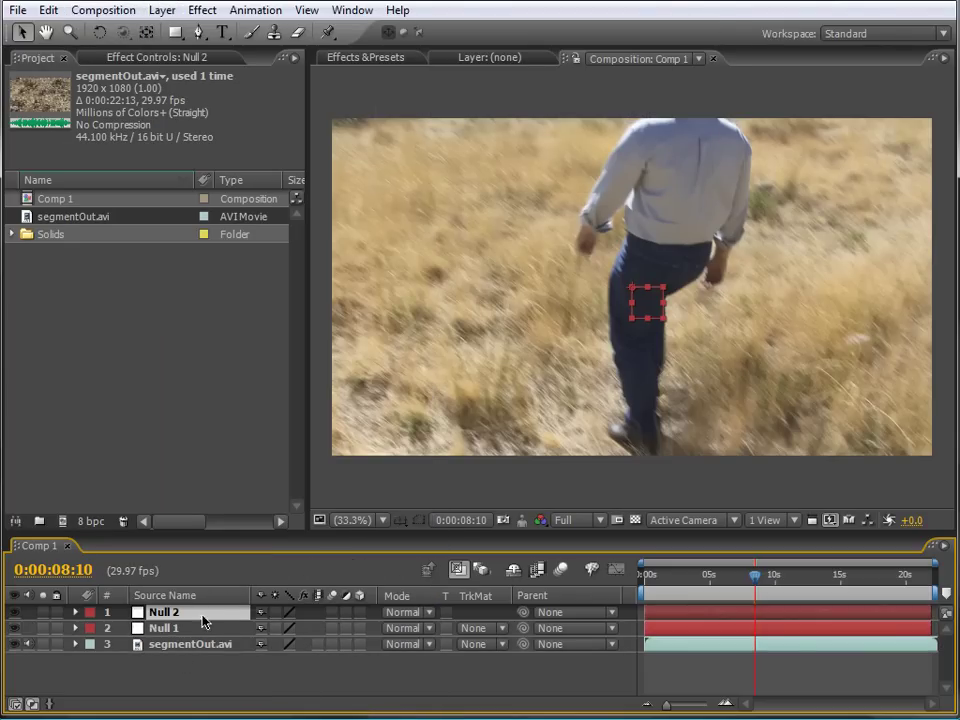
Step: Open the segmentOut.avi layer for viewing and start a Track Motion tracker on it that also tracks rotation
{"action": "left_click", "coordinate": [198, 650]}
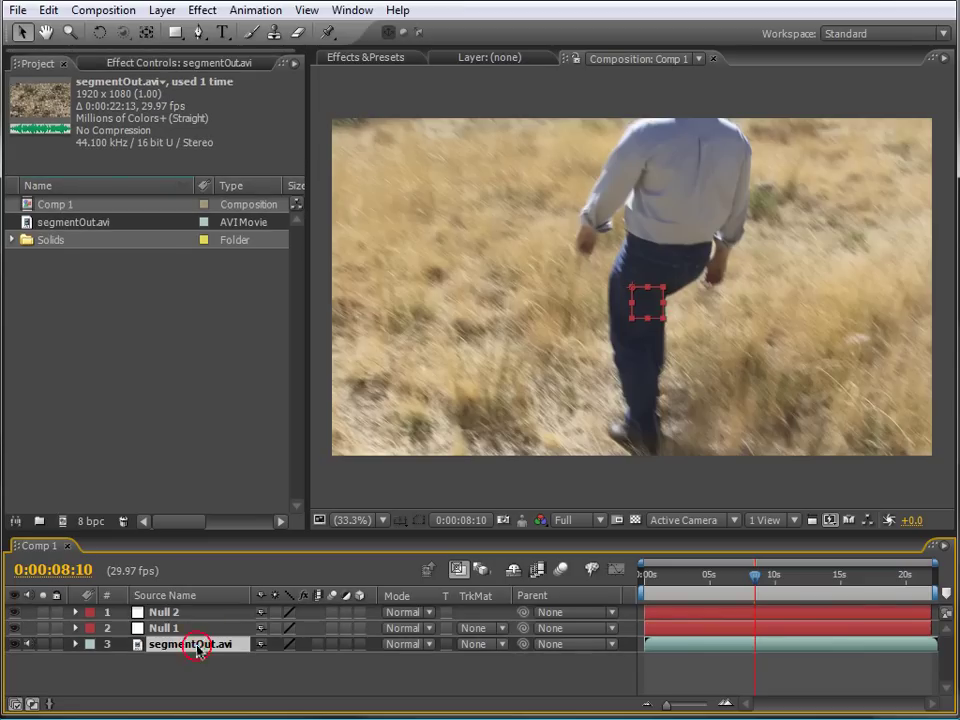
{"action": "double_click", "coordinate": [202, 647]}
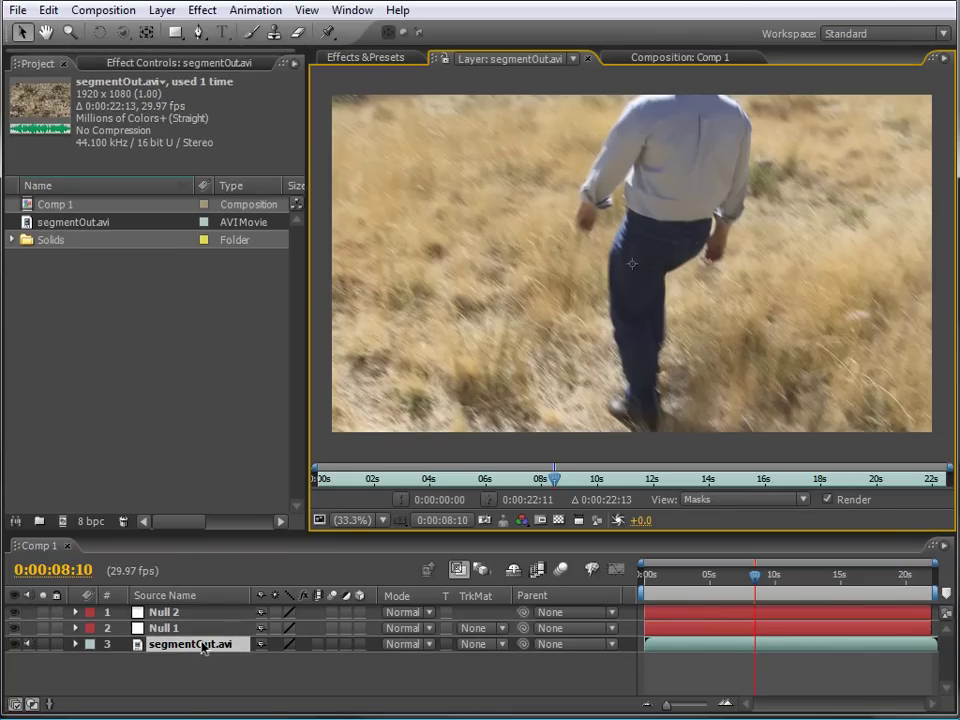
{"action": "left_click_drag", "start_coordinate": [2, 236], "coordinate": [328, 214]}
{"action": "left_click_drag", "start_coordinate": [386, 208], "coordinate": [259, 198]}
{"action": "left_click", "coordinate": [170, 254]}
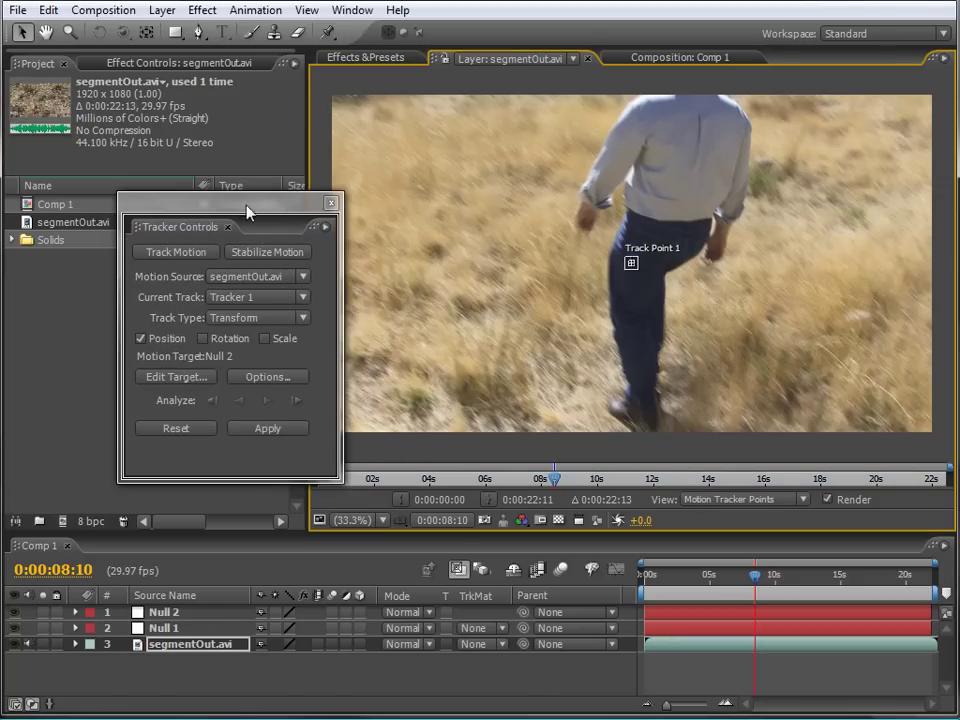
{"action": "left_click_drag", "start_coordinate": [247, 212], "coordinate": [210, 211]}
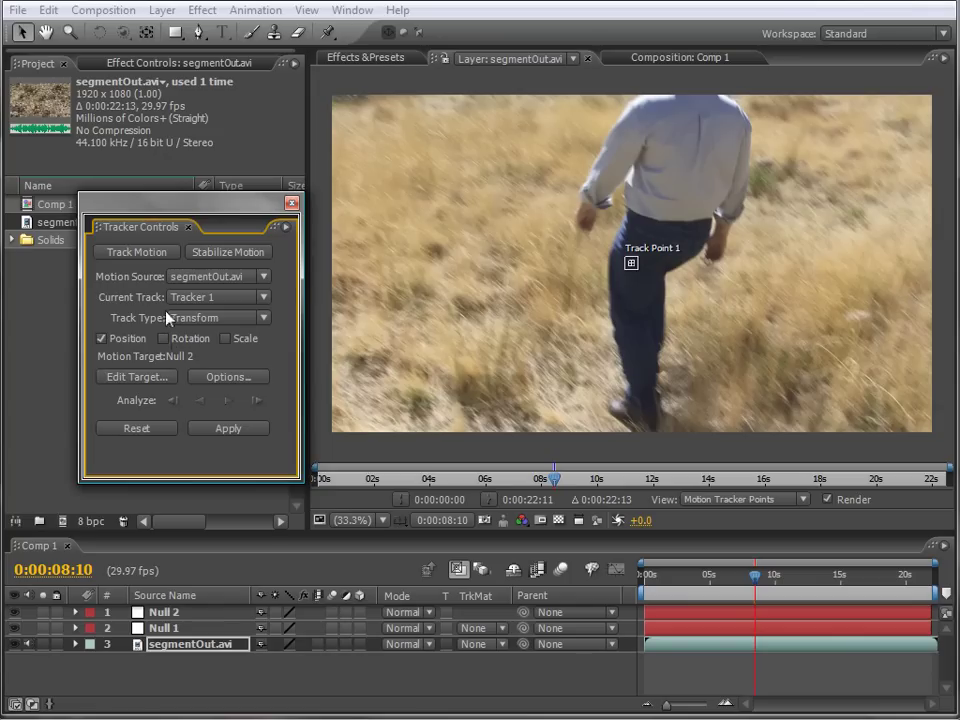
{"action": "left_click", "coordinate": [174, 340]}
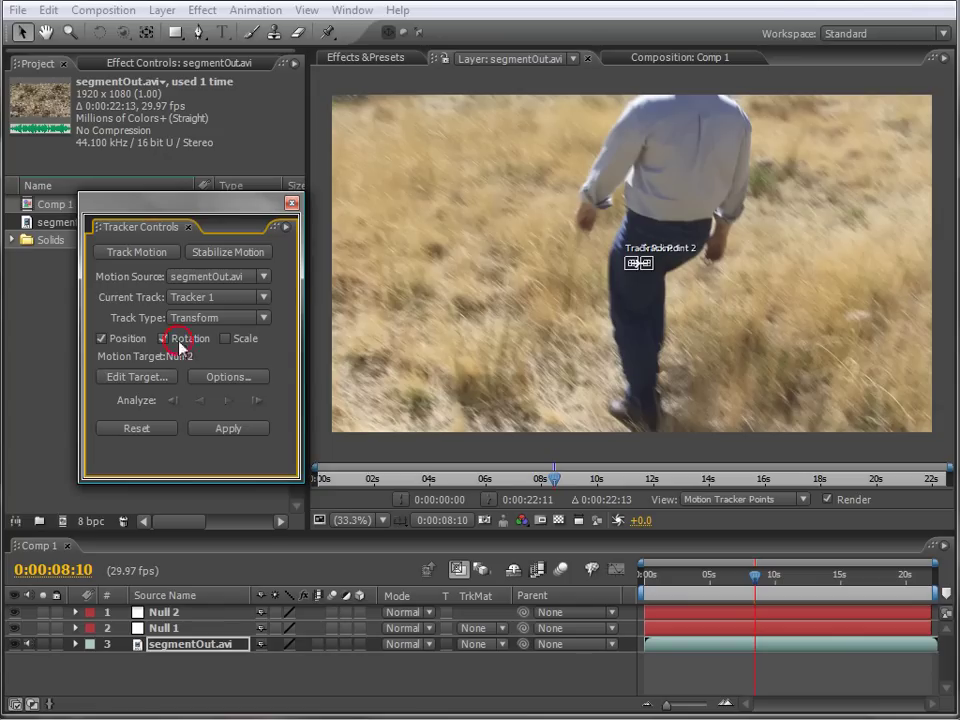
Step: Place Track Point 1 with enlarged regions on the grass at the footage's left edge and Track Point 2 near its upper-left corner
{"action": "left_click", "coordinate": [627, 263]}
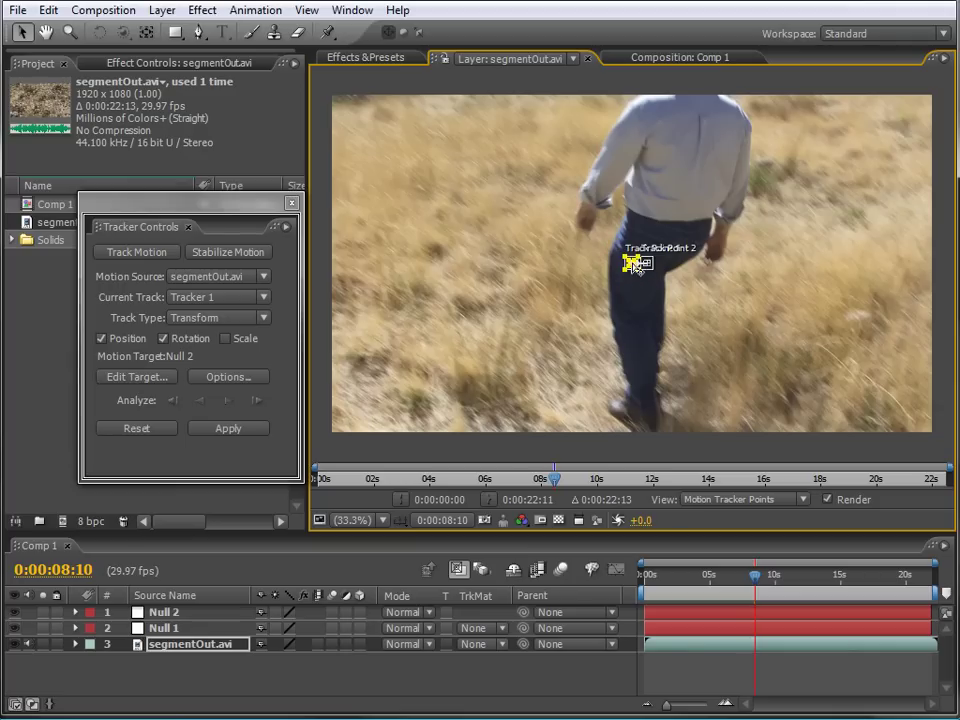
{"action": "left_click_drag", "start_coordinate": [627, 265], "coordinate": [554, 296]}
{"action": "left_click_drag", "start_coordinate": [592, 226], "coordinate": [553, 281]}
{"action": "left_click_drag", "start_coordinate": [669, 311], "coordinate": [603, 313]}
{"action": "left_click_drag", "start_coordinate": [464, 270], "coordinate": [365, 287]}
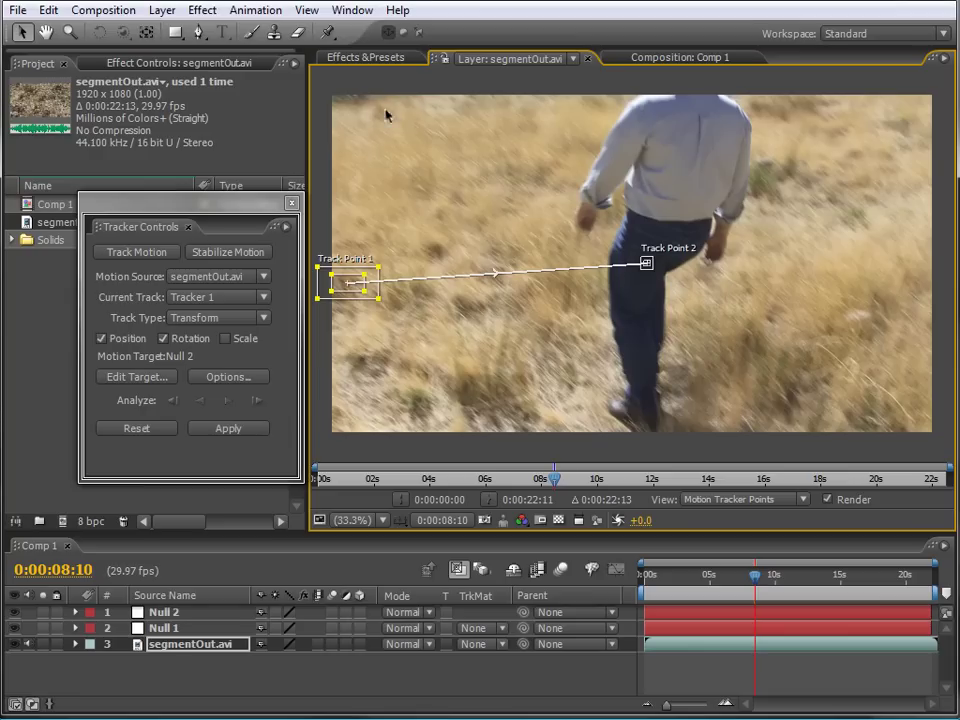
{"action": "left_click", "coordinate": [648, 264]}
{"action": "left_click_drag", "start_coordinate": [654, 267], "coordinate": [396, 122]}
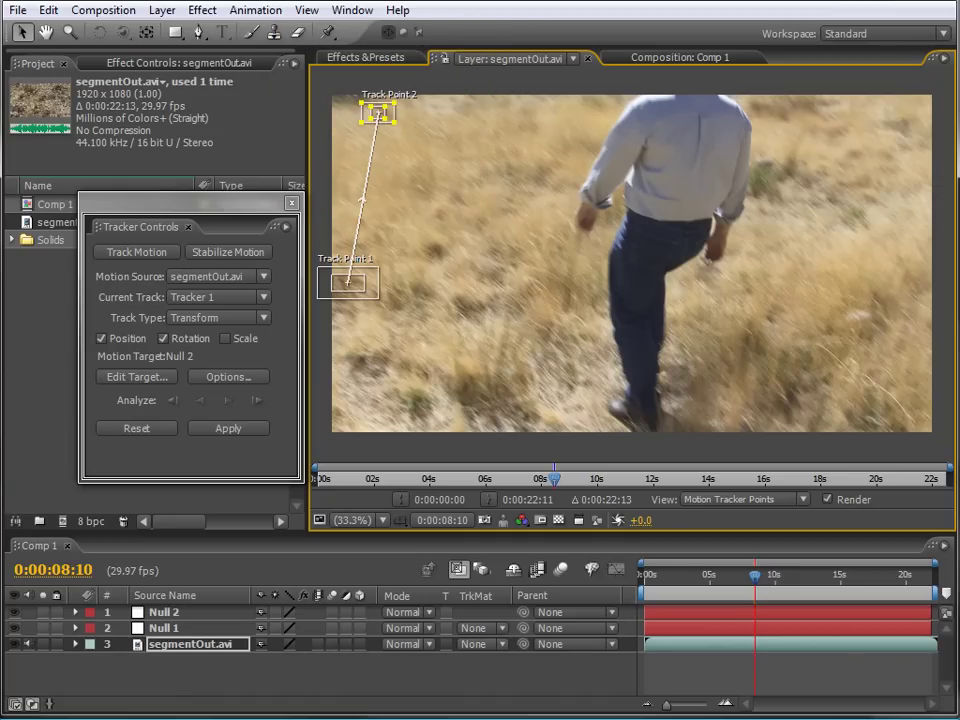
Step: Reshape the search region of Track Point 1 and enlarge the regions of Track Point 2
{"action": "left_click", "coordinate": [331, 290]}
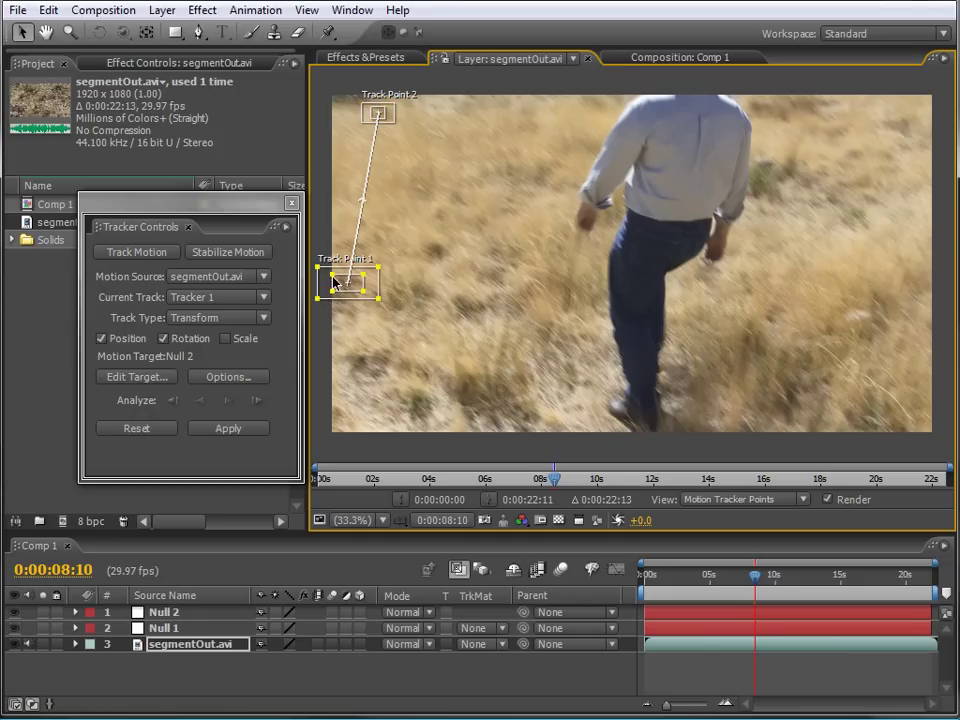
{"action": "left_click_drag", "start_coordinate": [320, 268], "coordinate": [330, 264]}
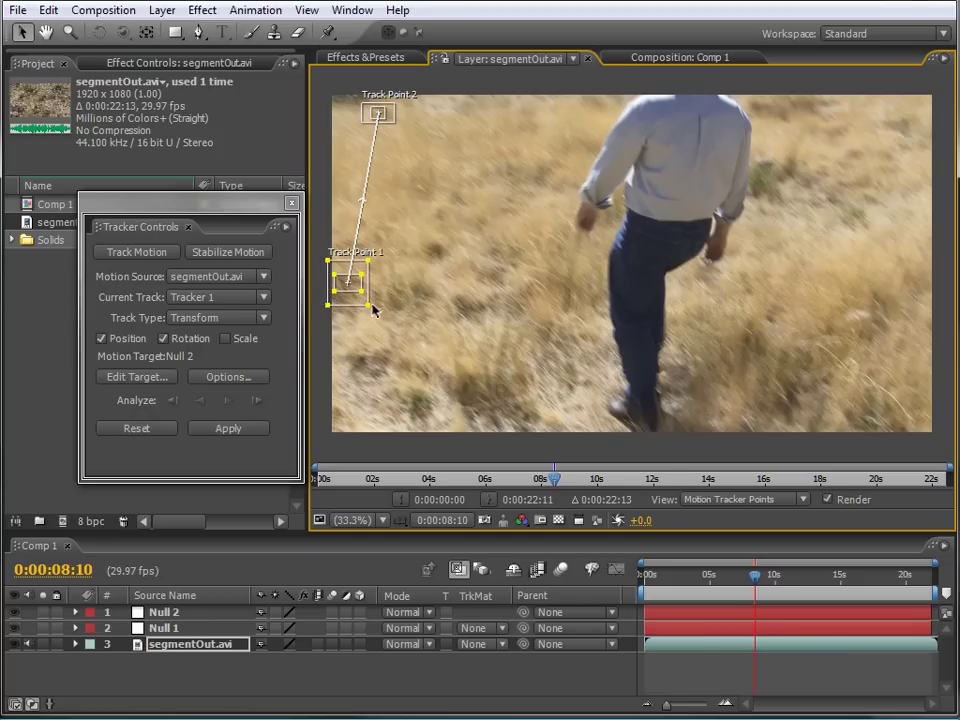
{"action": "left_click_drag", "start_coordinate": [369, 309], "coordinate": [375, 310]}
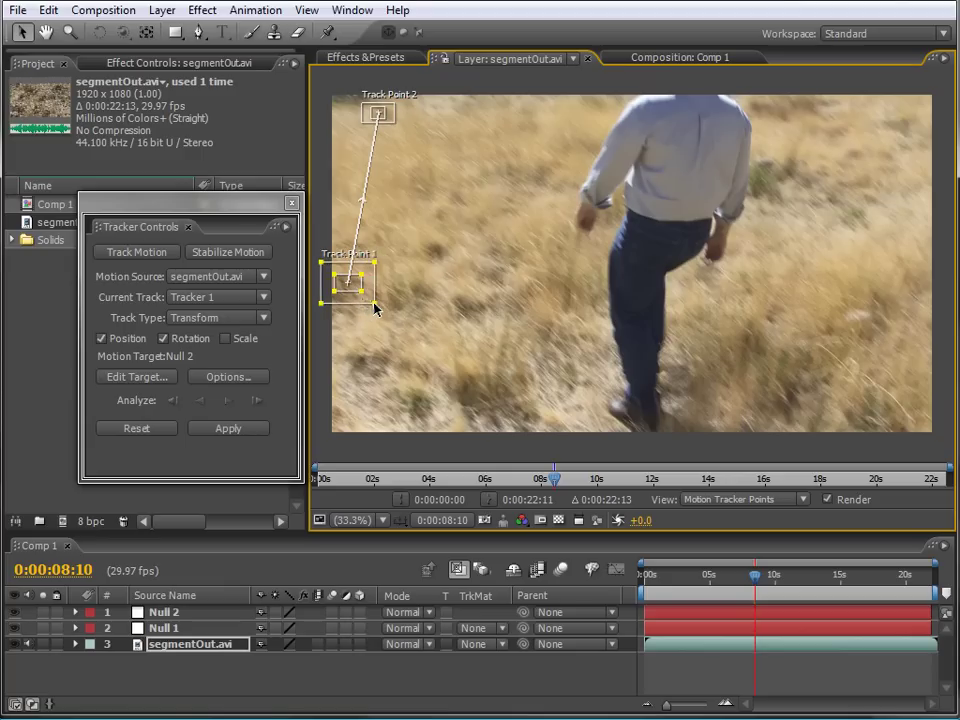
{"action": "left_click", "coordinate": [390, 122]}
{"action": "left_click_drag", "start_coordinate": [401, 136], "coordinate": [388, 107]}
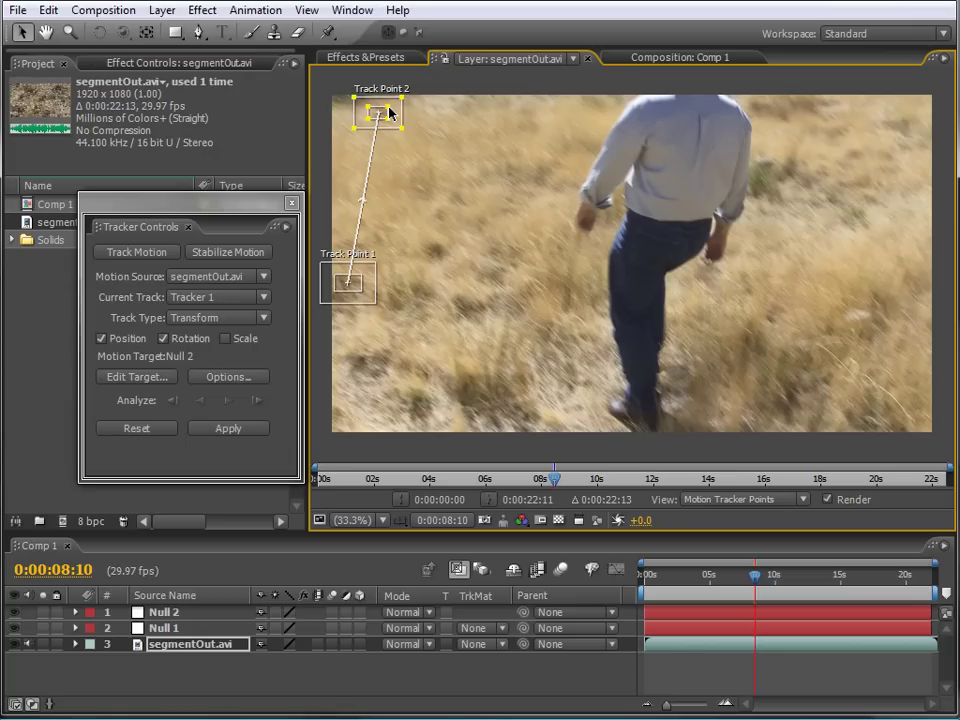
Step: Analyze the tracked motion forward to 0:00:10:01 and set Null 1 as the motion target
{"action": "left_click", "coordinate": [230, 401]}
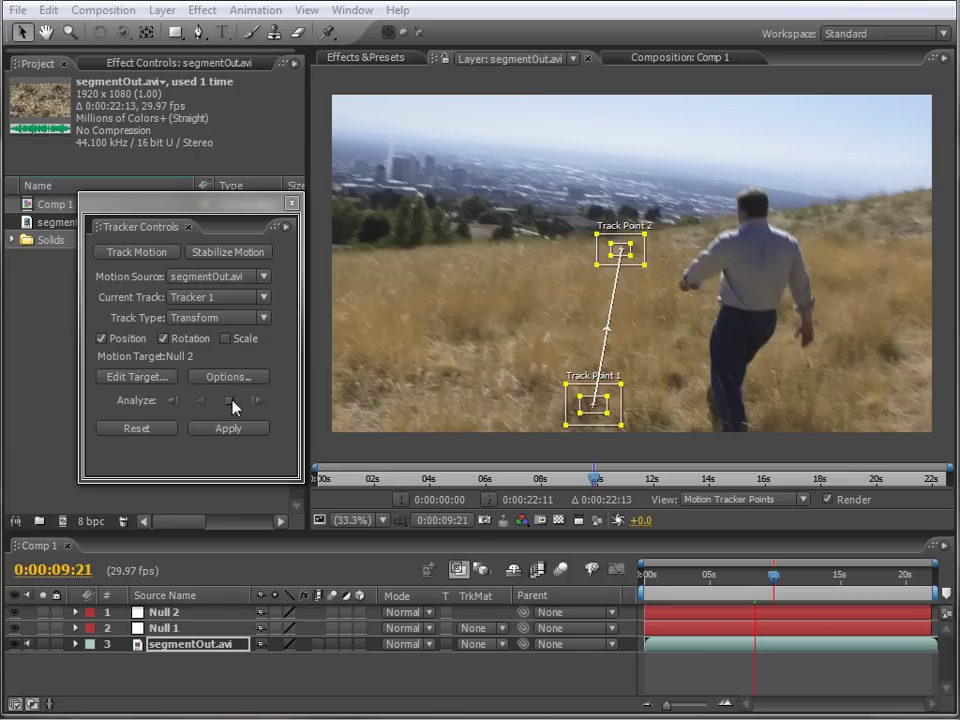
{"action": "left_click", "coordinate": [226, 400]}
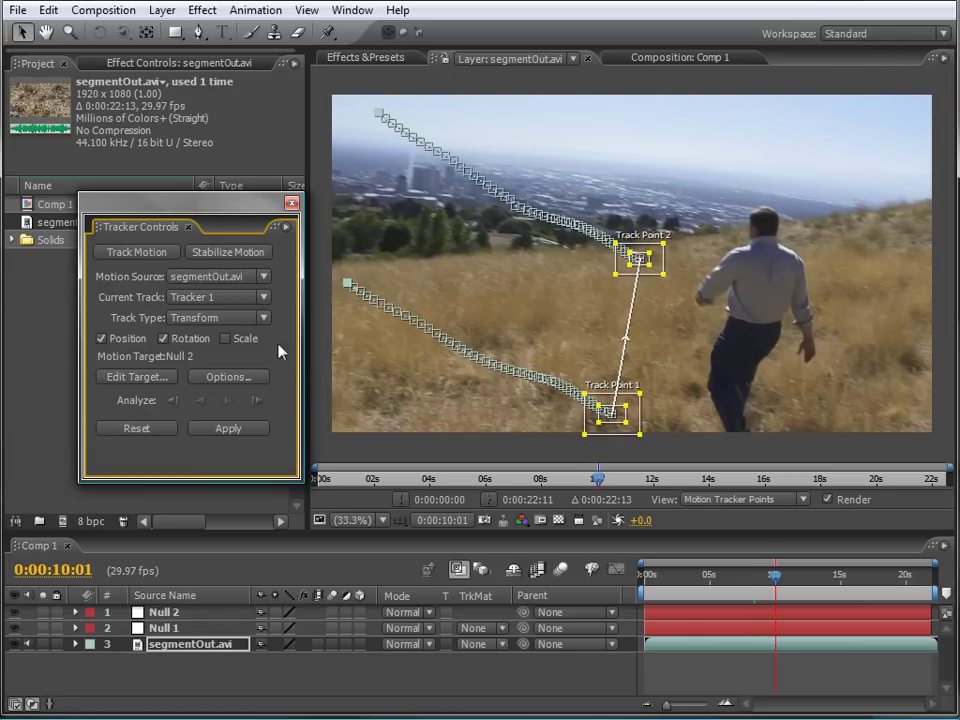
{"action": "left_click", "coordinate": [156, 379]}
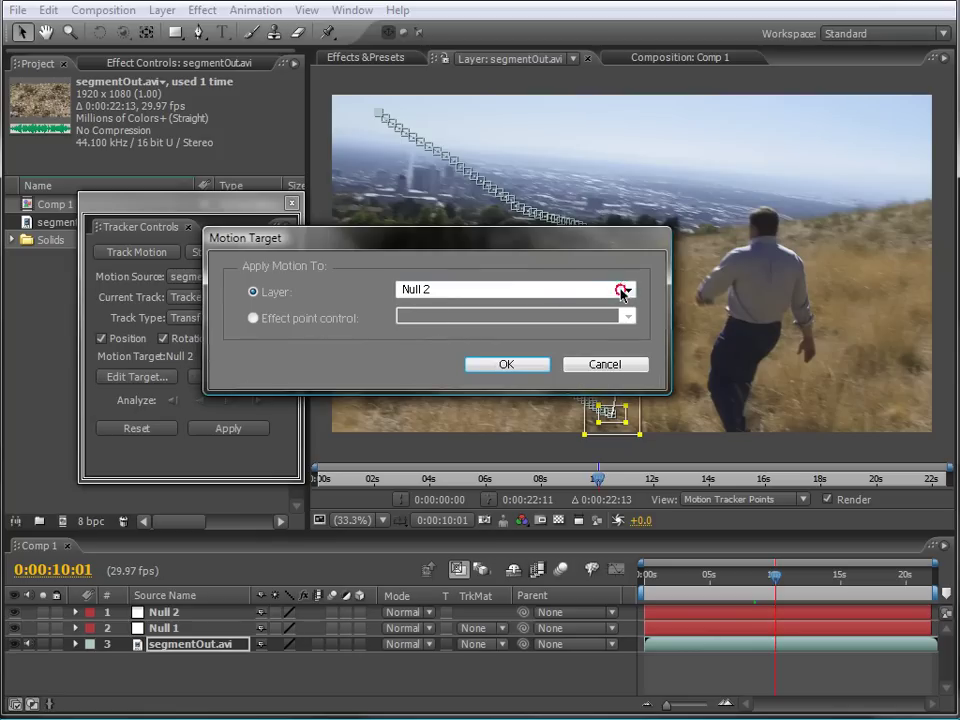
{"action": "left_click", "coordinate": [625, 292]}
{"action": "left_click", "coordinate": [415, 320]}
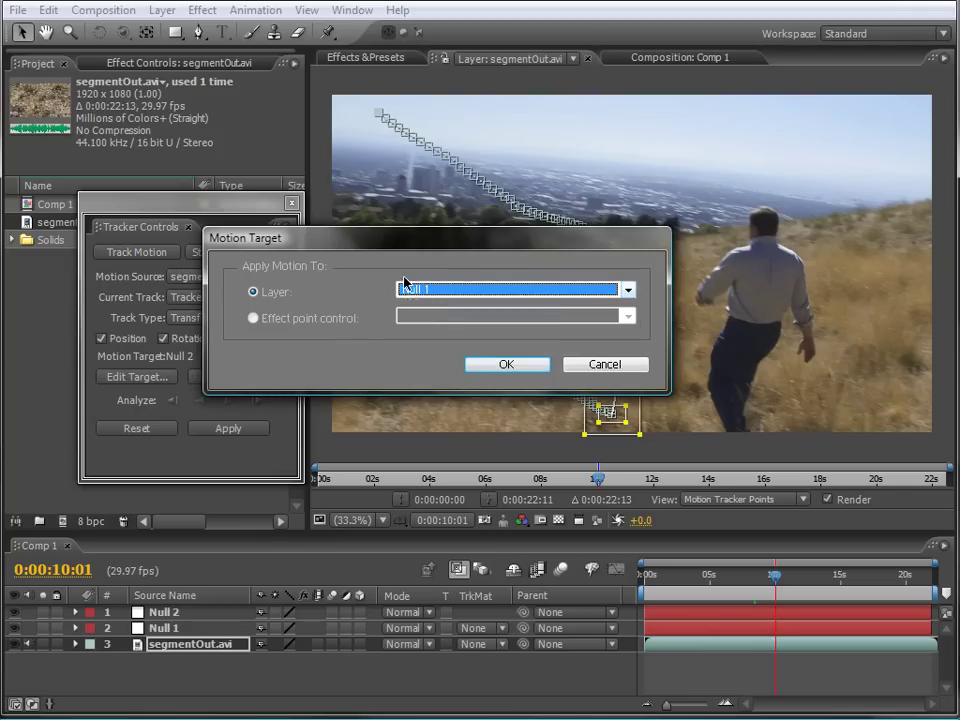
{"action": "left_click", "coordinate": [530, 364]}
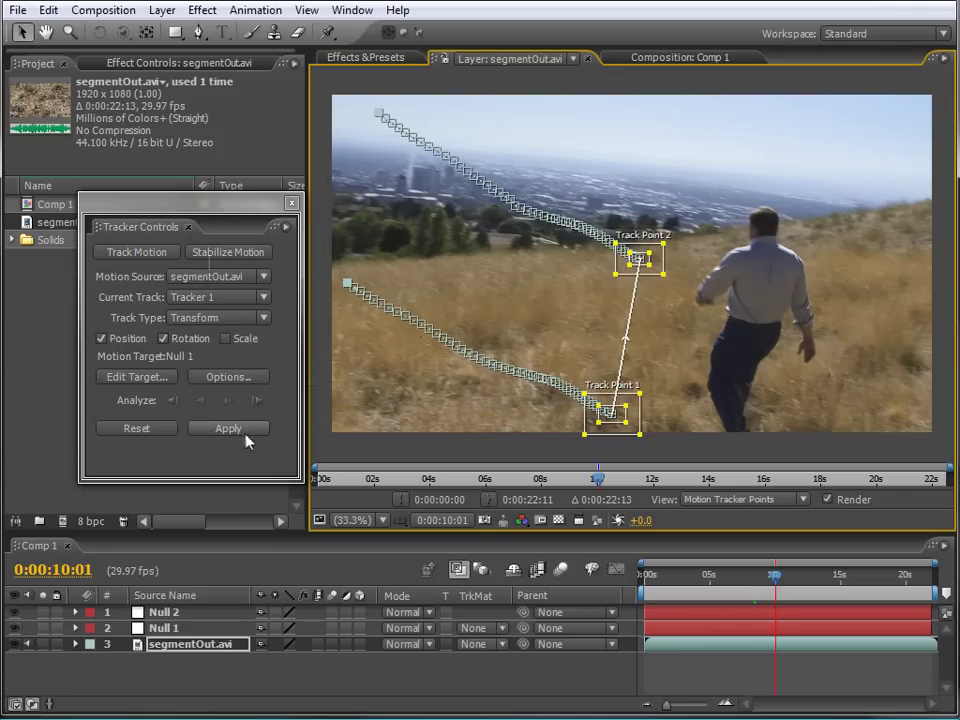
Step: Apply the tracked motion to Null 1 in X and Y, and collapse the properties of Null 1 and segmentOut.avi
{"action": "left_click", "coordinate": [249, 437]}
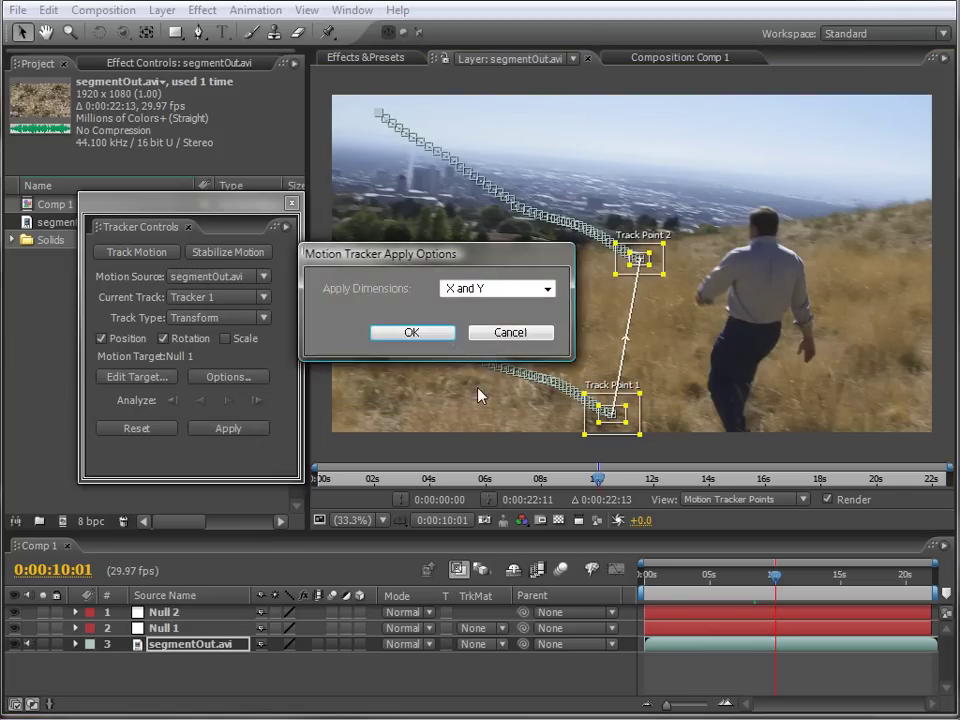
{"action": "left_click", "coordinate": [411, 332]}
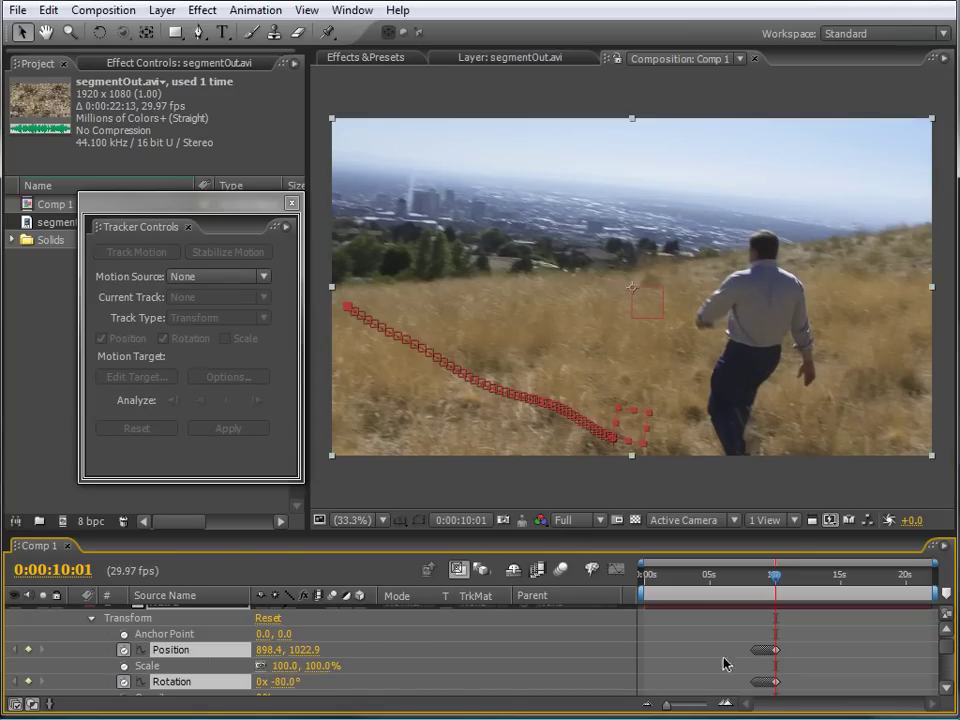
{"action": "left_click", "coordinate": [777, 652]}
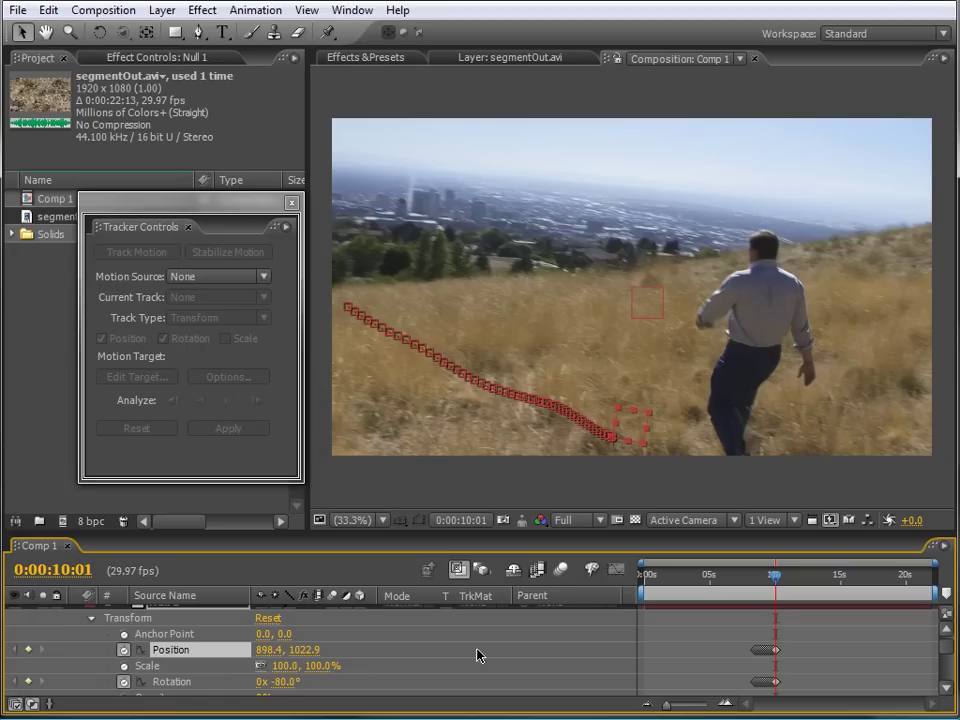
{"action": "left_click", "coordinate": [15, 650]}
{"action": "left_click", "coordinate": [43, 650]}
{"action": "scroll", "coordinate": [943, 638], "scroll_direction": "up", "scroll_amount": 3}
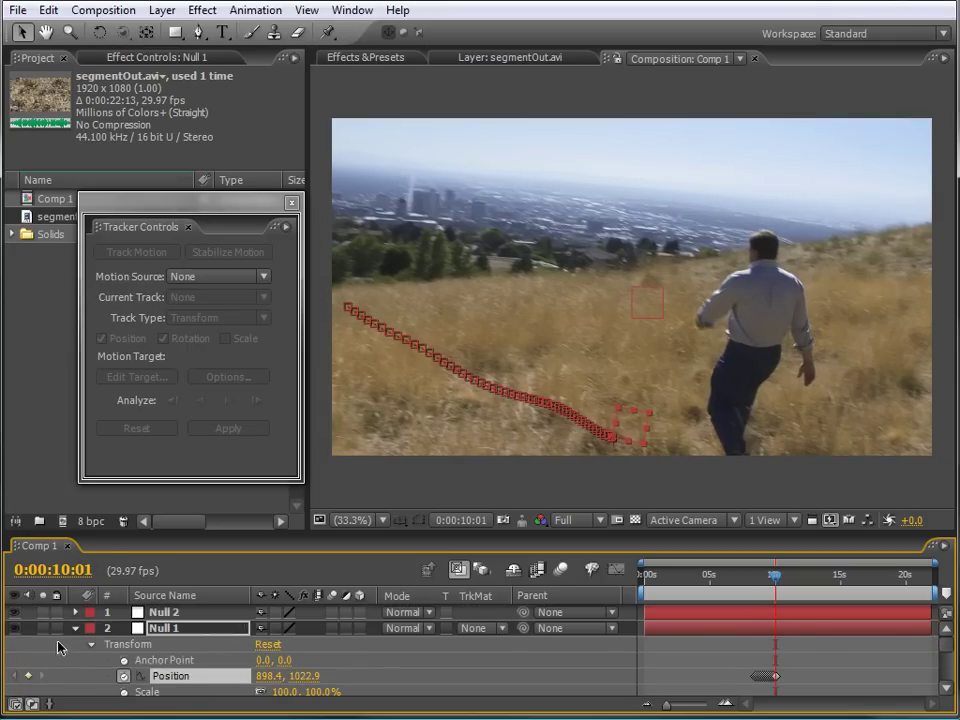
{"action": "left_click", "coordinate": [76, 632]}
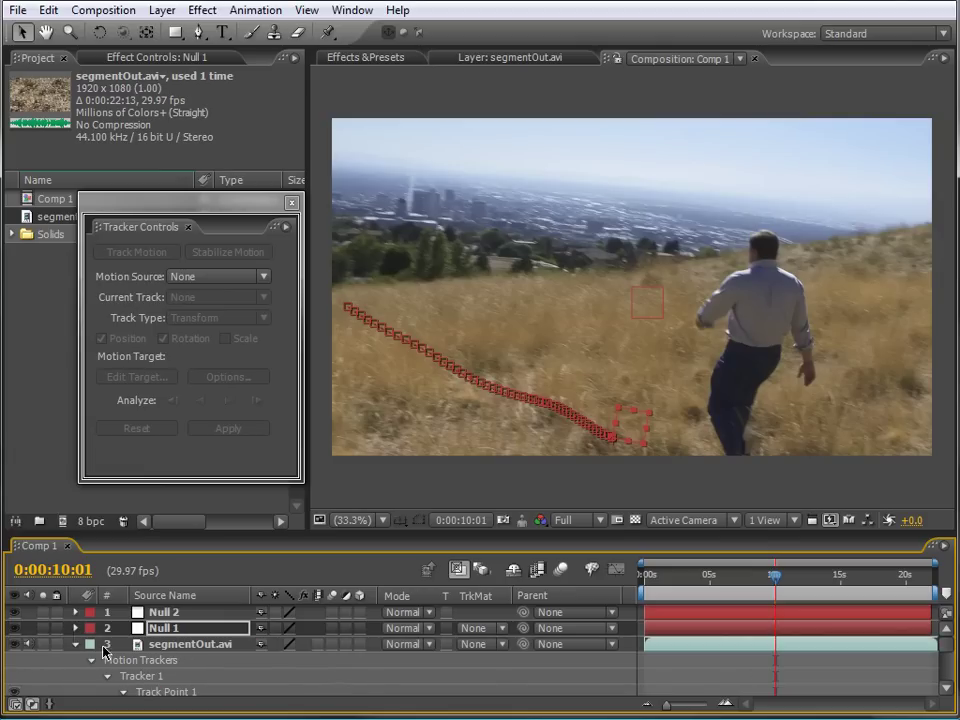
{"action": "left_click", "coordinate": [78, 650]}
{"action": "left_click", "coordinate": [190, 665]}
Step: Start a second Track Motion tracker on the segmentOut.avi layer that also tracks rotation
{"action": "left_click", "coordinate": [219, 646]}
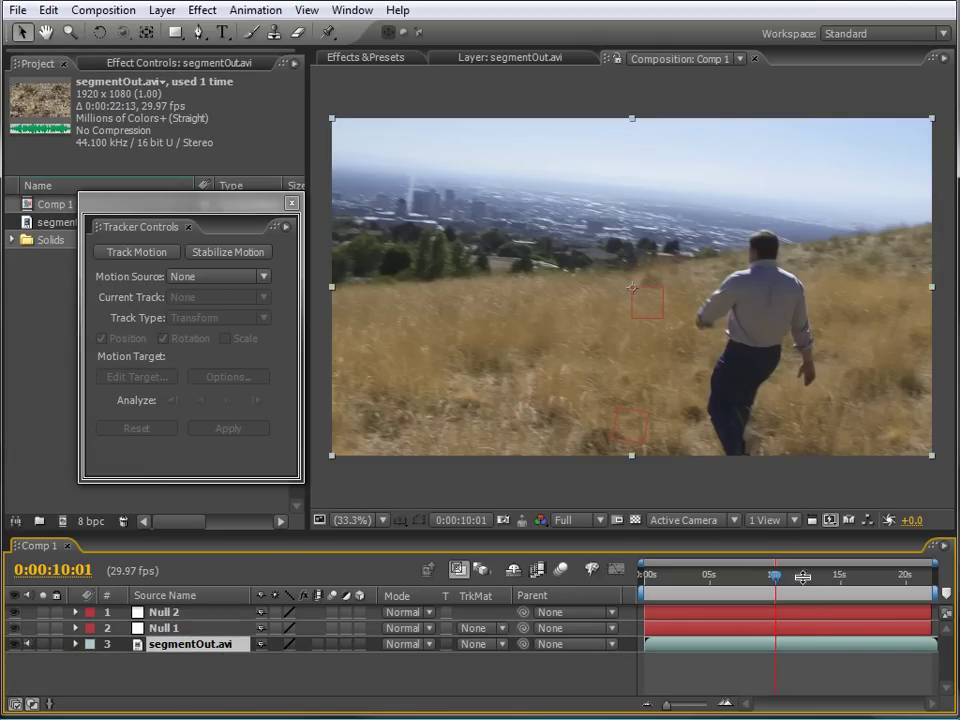
{"action": "left_click", "coordinate": [140, 252]}
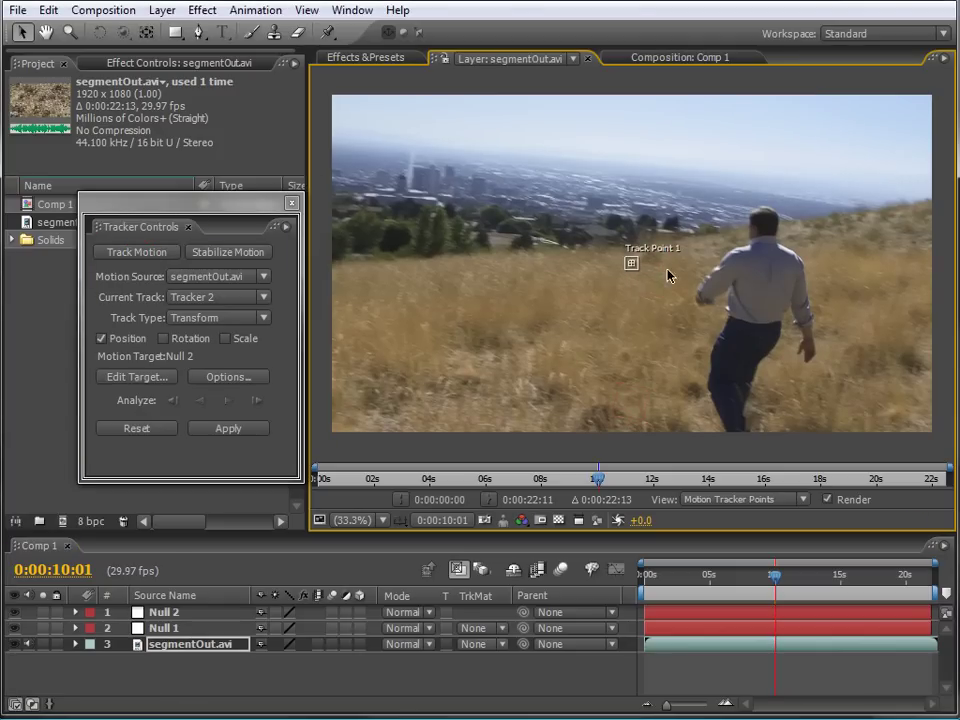
{"action": "left_click", "coordinate": [164, 339]}
Step: Enlarge the regions of Track Point 1 and place it on the city area near the footage's left edge
{"action": "left_click_drag", "start_coordinate": [633, 275], "coordinate": [640, 277]}
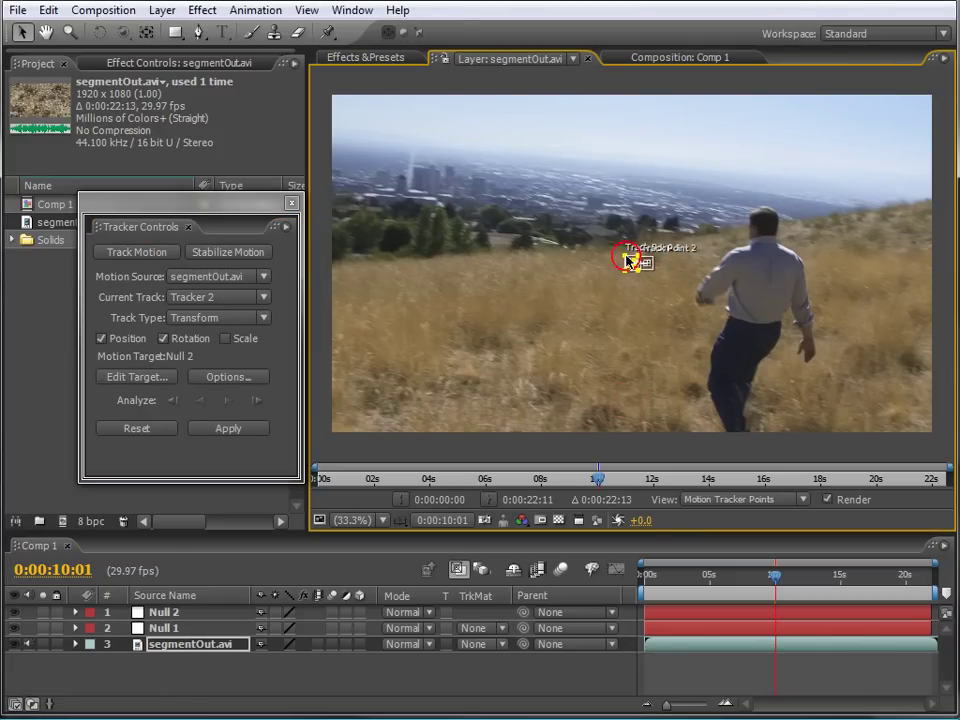
{"action": "left_click_drag", "start_coordinate": [627, 261], "coordinate": [448, 234]}
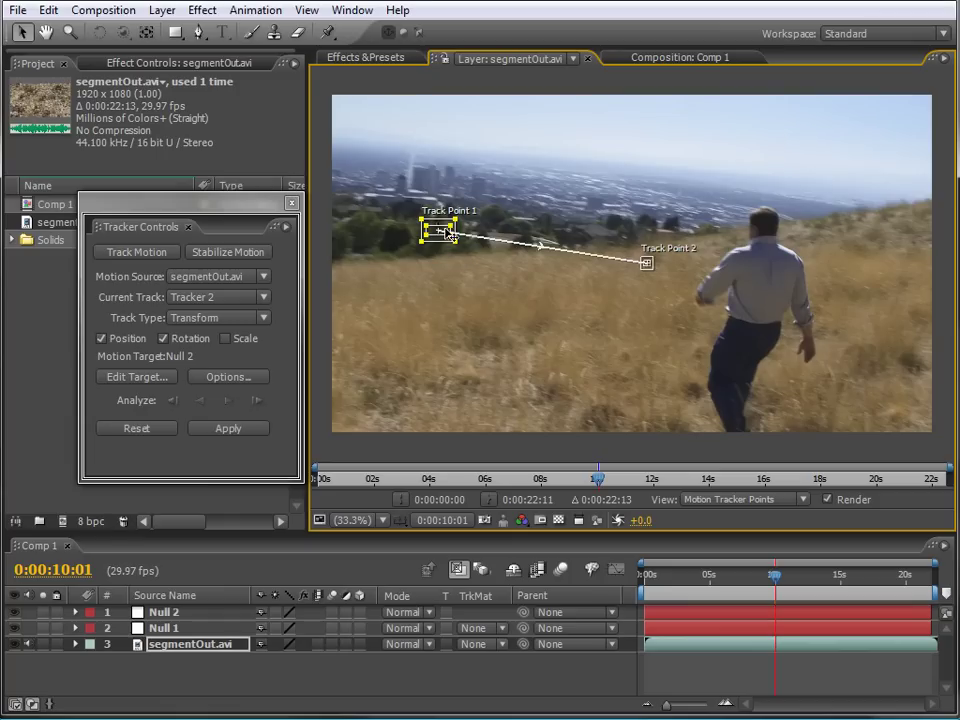
{"action": "left_click_drag", "start_coordinate": [445, 226], "coordinate": [358, 178]}
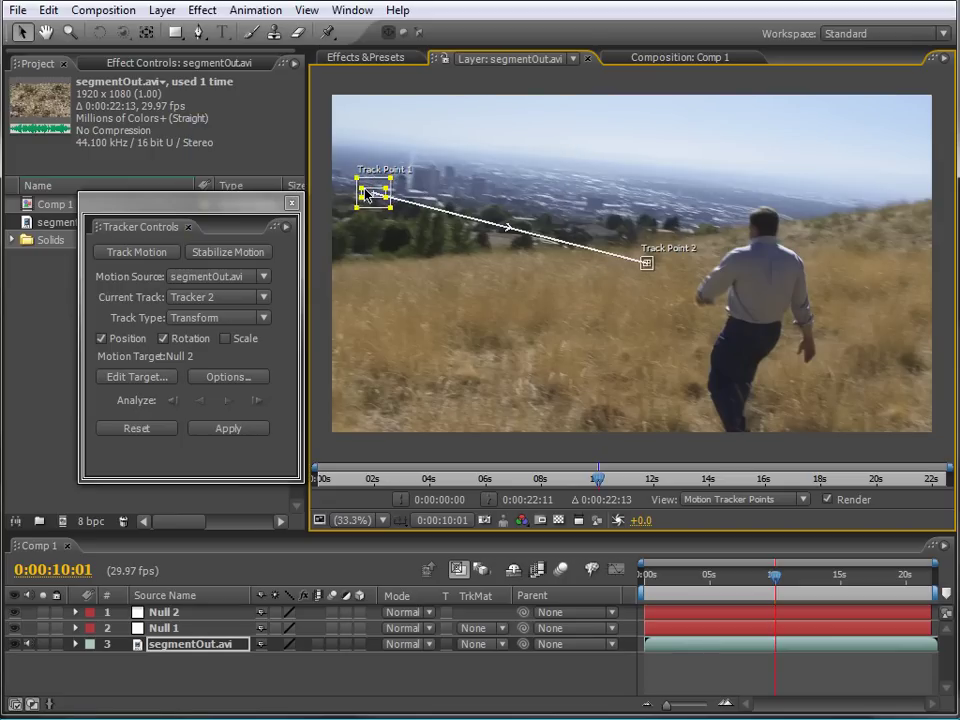
Step: Enlarge the regions of Track Point 2 and place it with its attach point on the tree line above the grass
{"action": "left_click_drag", "start_coordinate": [631, 251], "coordinate": [660, 272]}
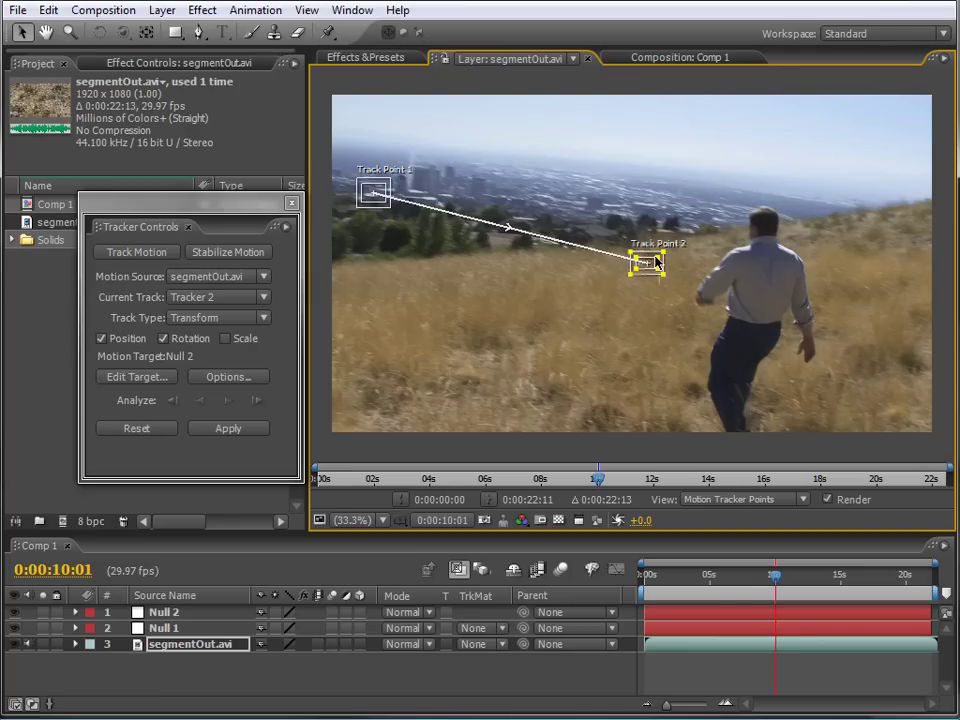
{"action": "left_click_drag", "start_coordinate": [656, 263], "coordinate": [516, 237]}
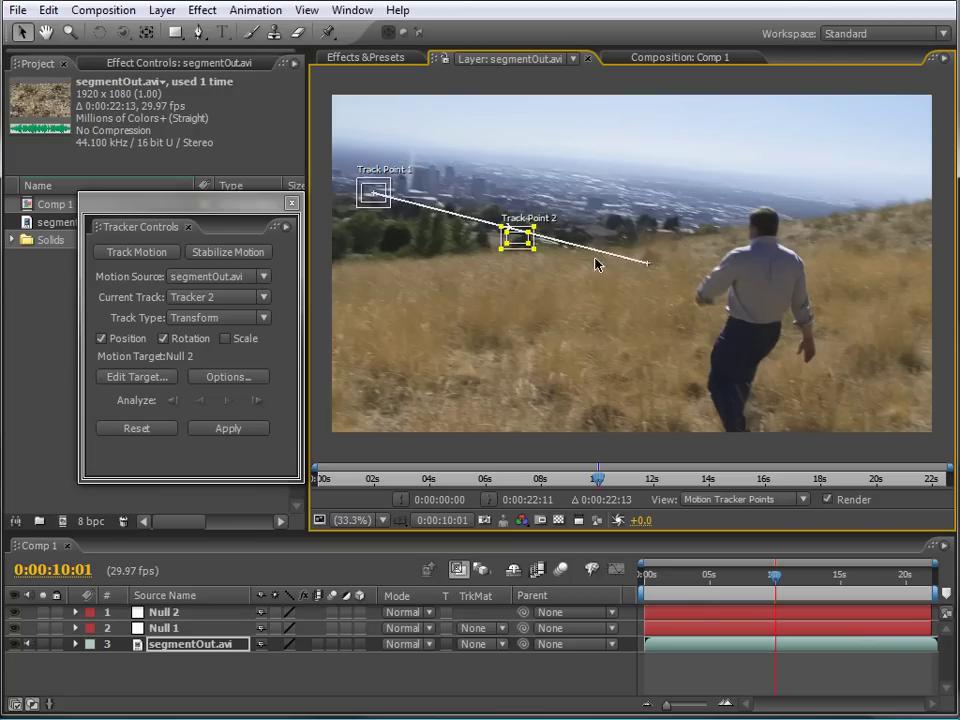
{"action": "left_click_drag", "start_coordinate": [649, 264], "coordinate": [538, 233]}
{"action": "left_click", "coordinate": [536, 227]}
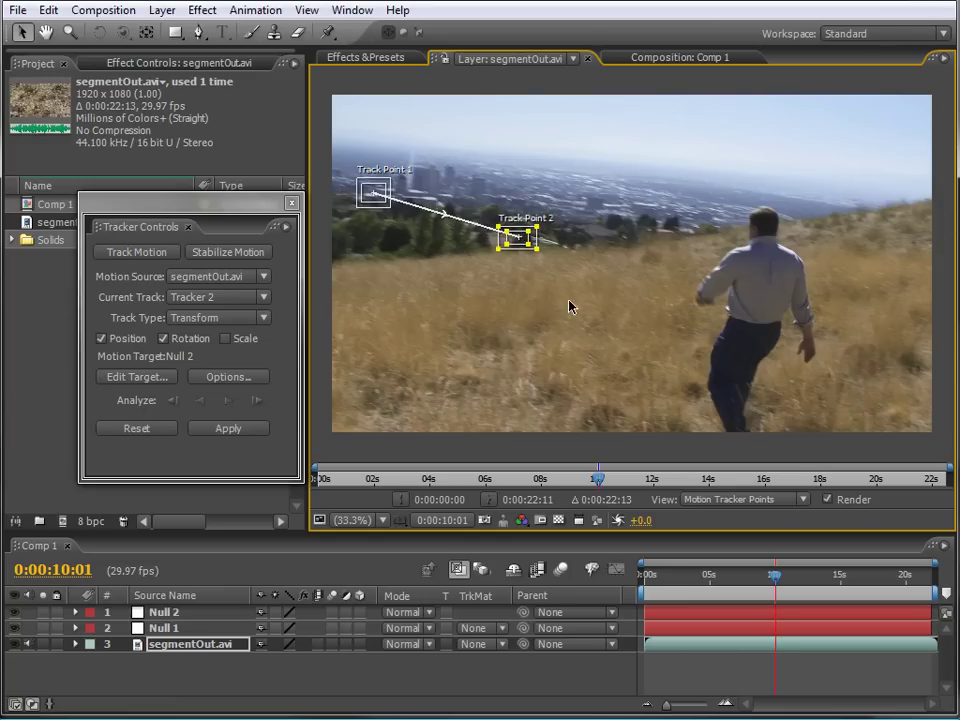
{"action": "left_click", "coordinate": [498, 254]}
{"action": "left_click_drag", "start_coordinate": [498, 254], "coordinate": [496, 256]}
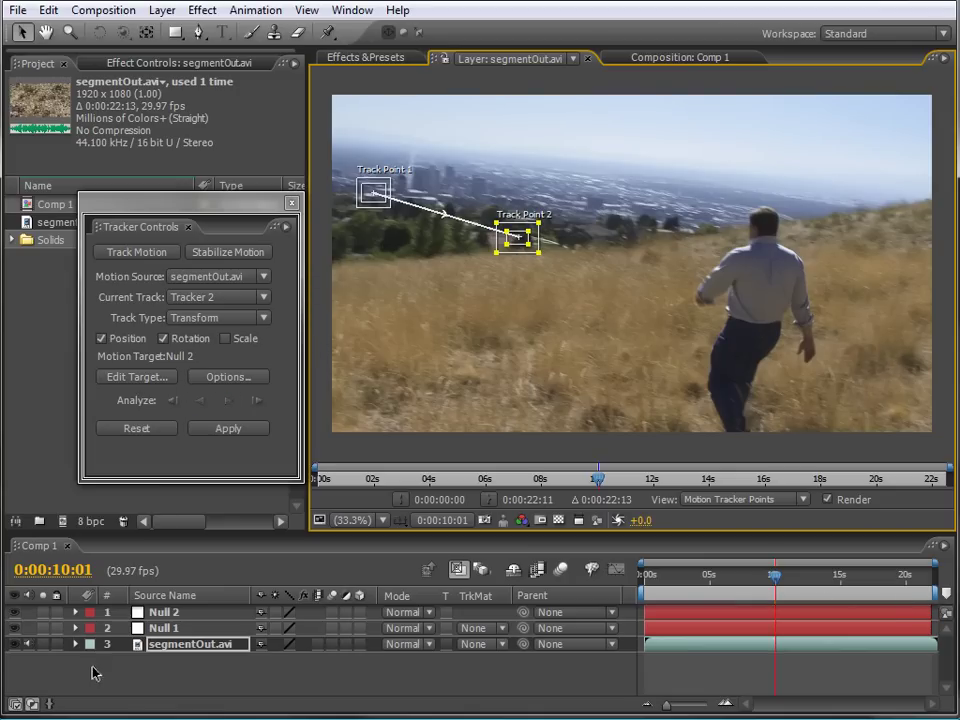
Step: Analyze the second track forward to 0:00:22:11 and apply it to Null 2 in X and Y, collapsing that null's properties
{"action": "left_click", "coordinate": [226, 401]}
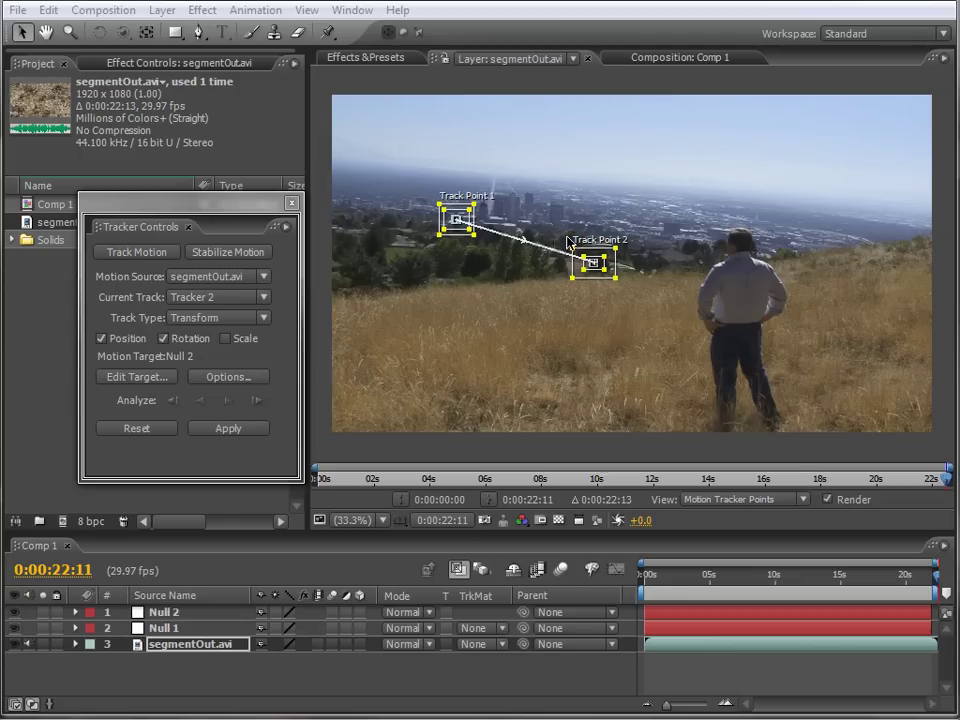
{"action": "left_click", "coordinate": [128, 378]}
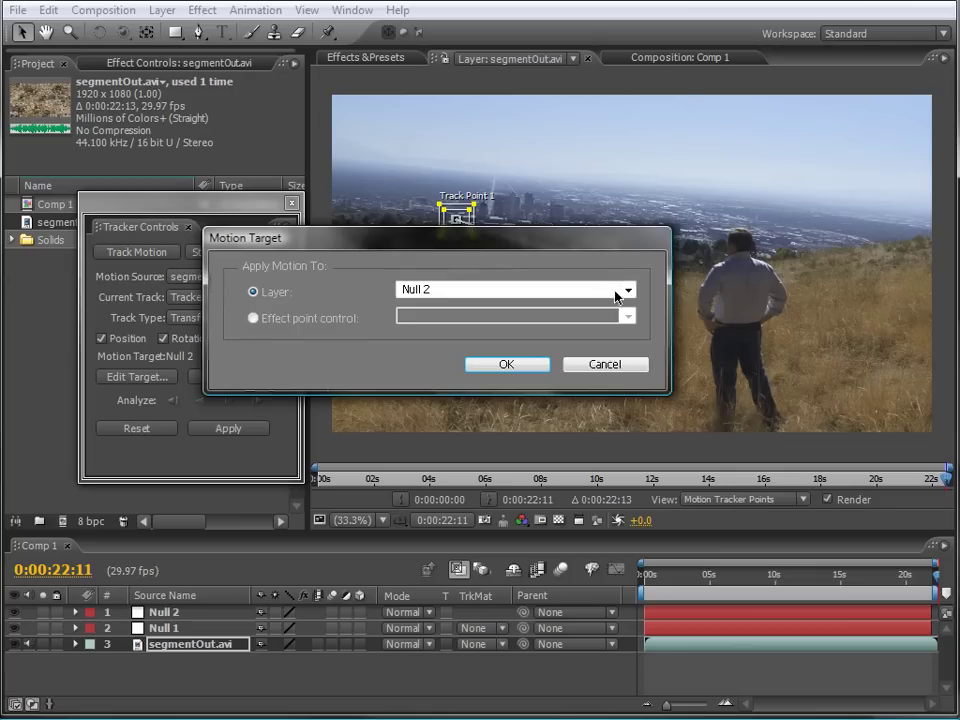
{"action": "left_click", "coordinate": [481, 364]}
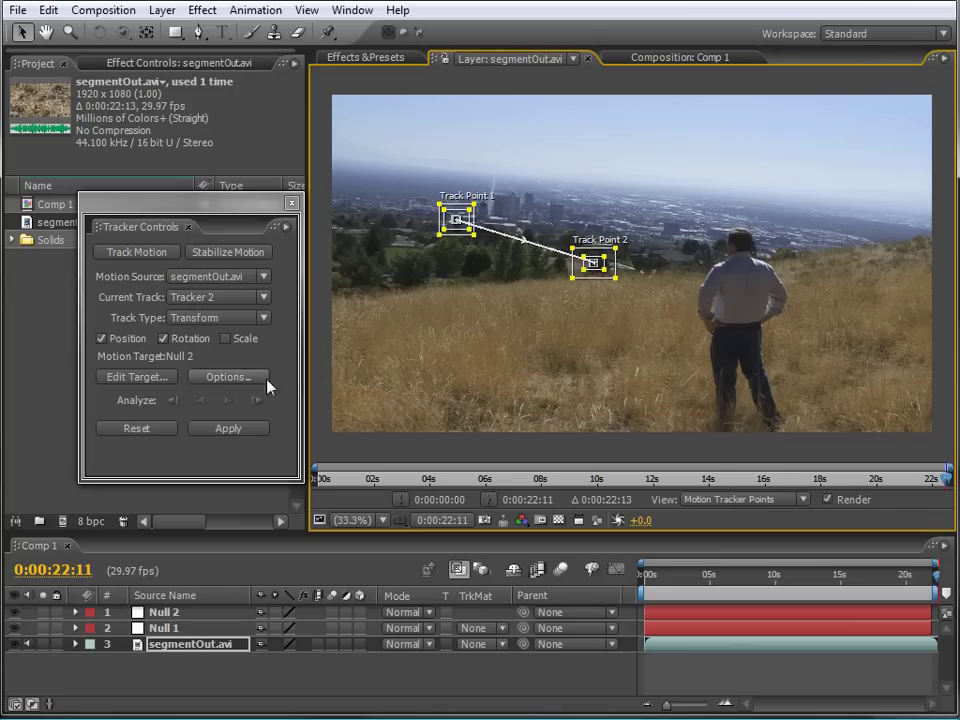
{"action": "left_click", "coordinate": [238, 430]}
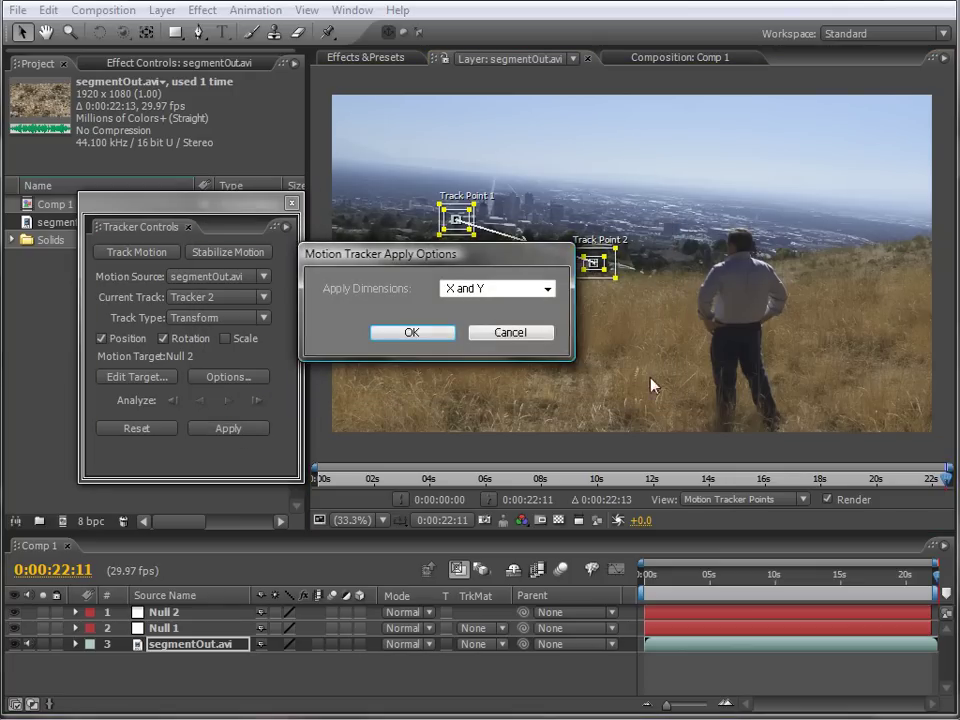
{"action": "left_click", "coordinate": [412, 332]}
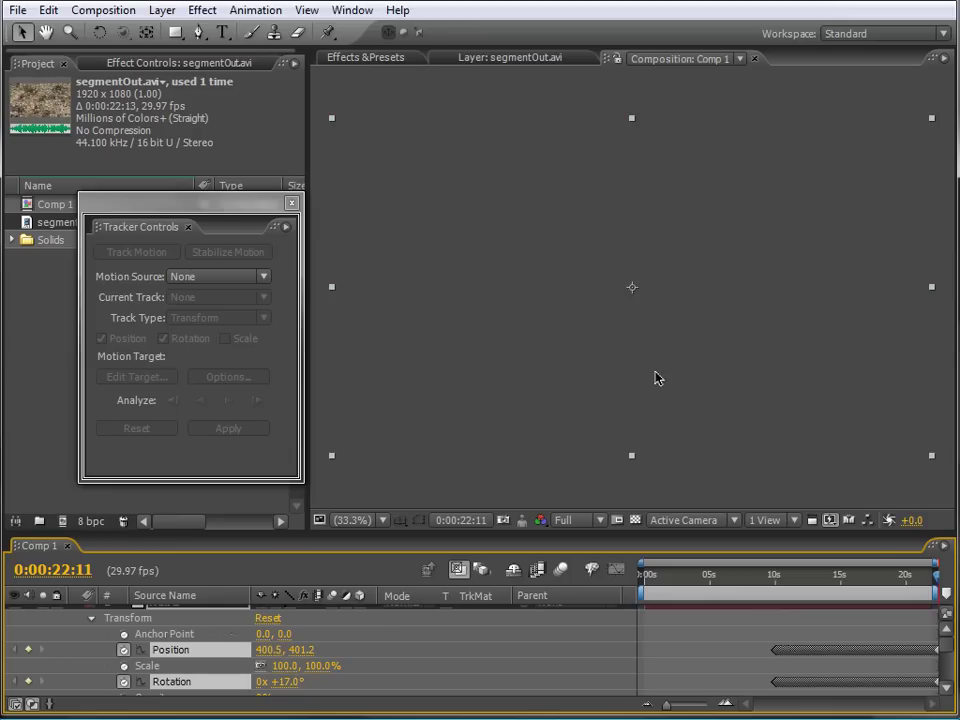
{"action": "mouse_move", "coordinate": [947, 650]}
{"action": "left_mouse_down"}
{"action": "mouse_move", "coordinate": [953, 682]}
{"action": "mouse_move", "coordinate": [954, 636]}
{"action": "left_mouse_up"}
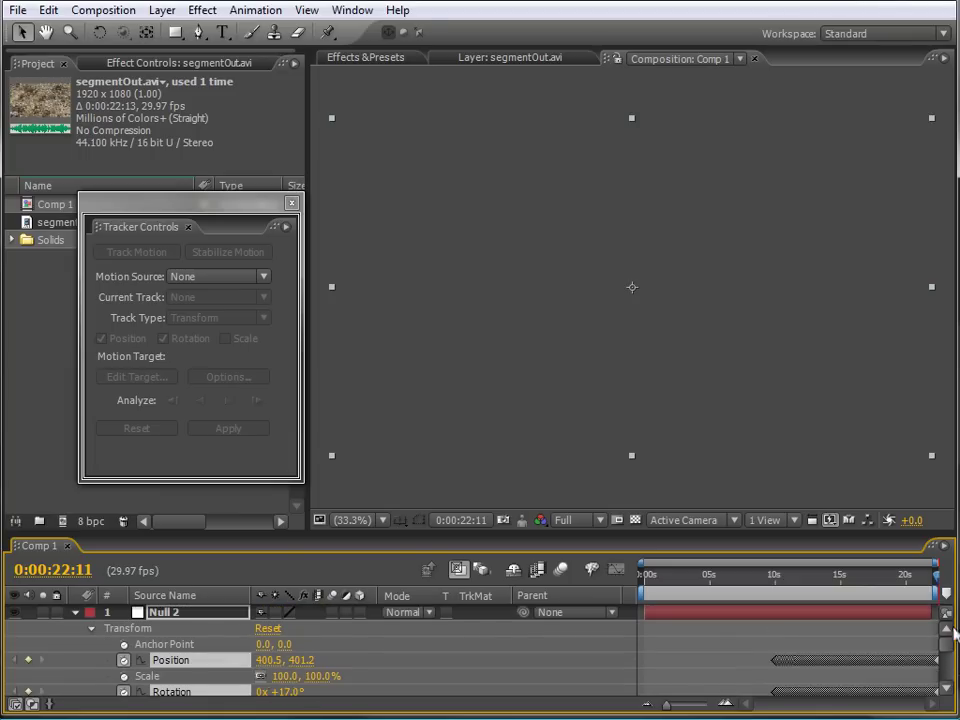
{"action": "left_click", "coordinate": [76, 613]}
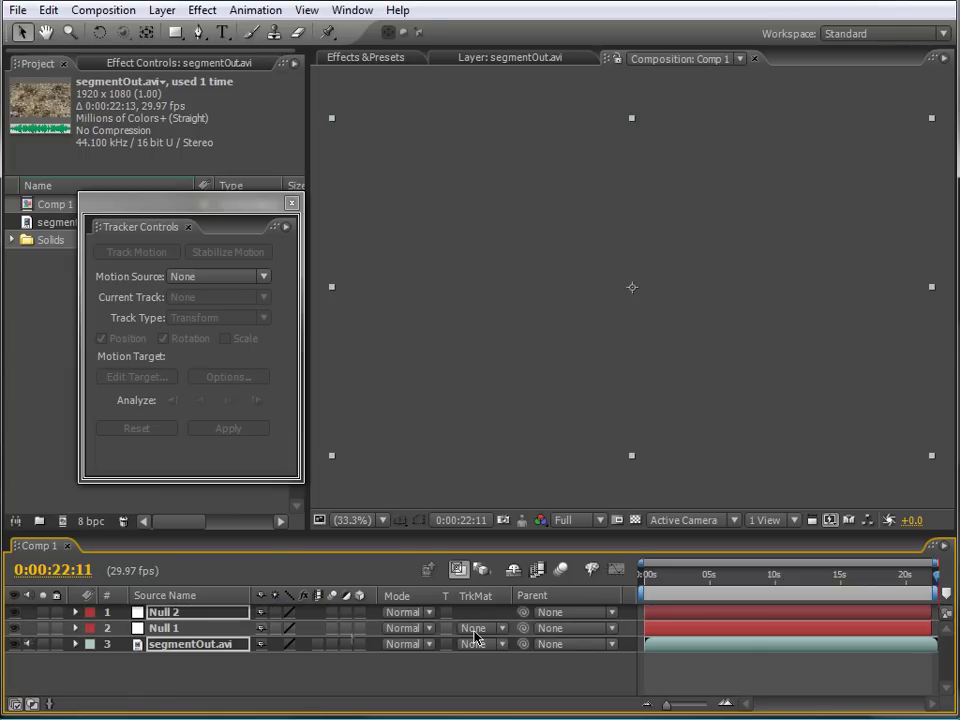
{"action": "left_click", "coordinate": [190, 645]}
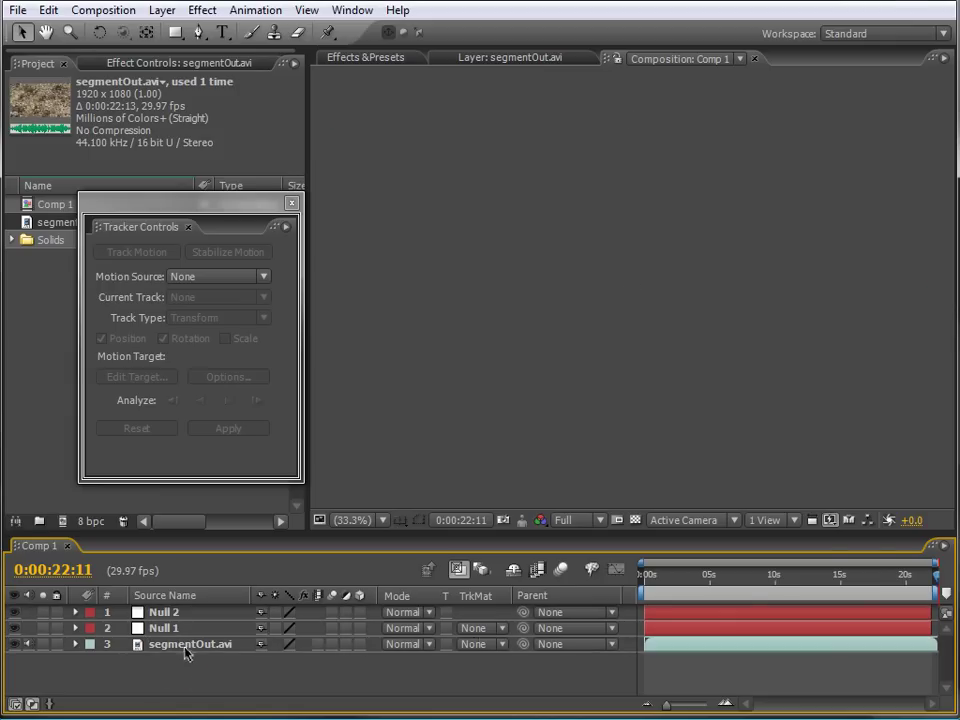
Step: Parent Null 1 to Null 2 at 0:00:17:22 and move the current time to 0:00:14:02
{"action": "left_click_drag", "start_coordinate": [940, 585], "coordinate": [878, 575]}
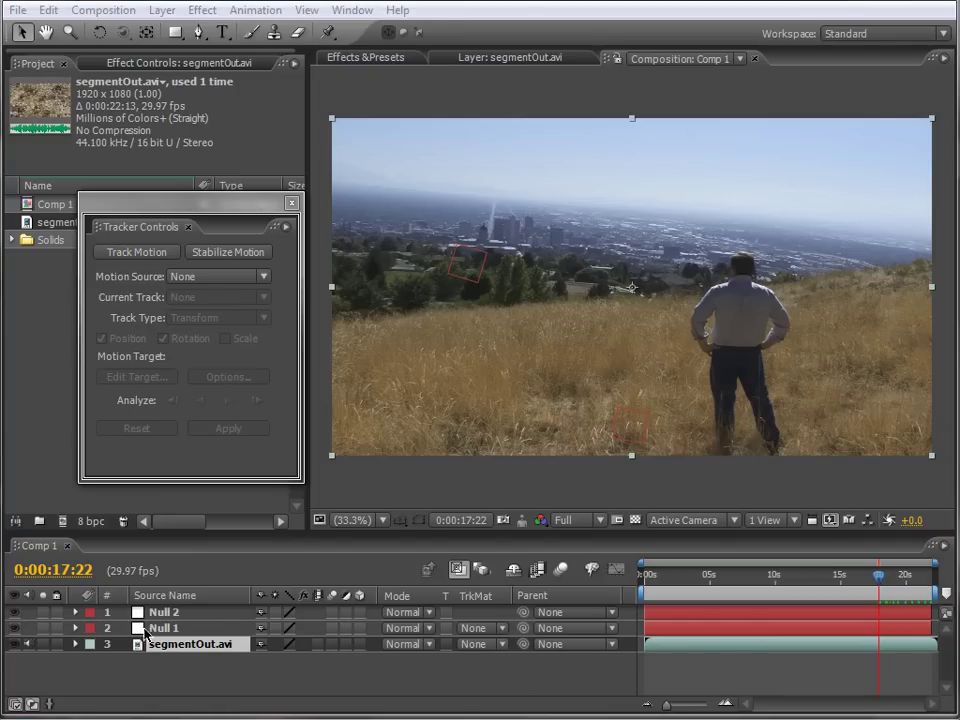
{"action": "left_click_drag", "start_coordinate": [521, 630], "coordinate": [155, 618]}
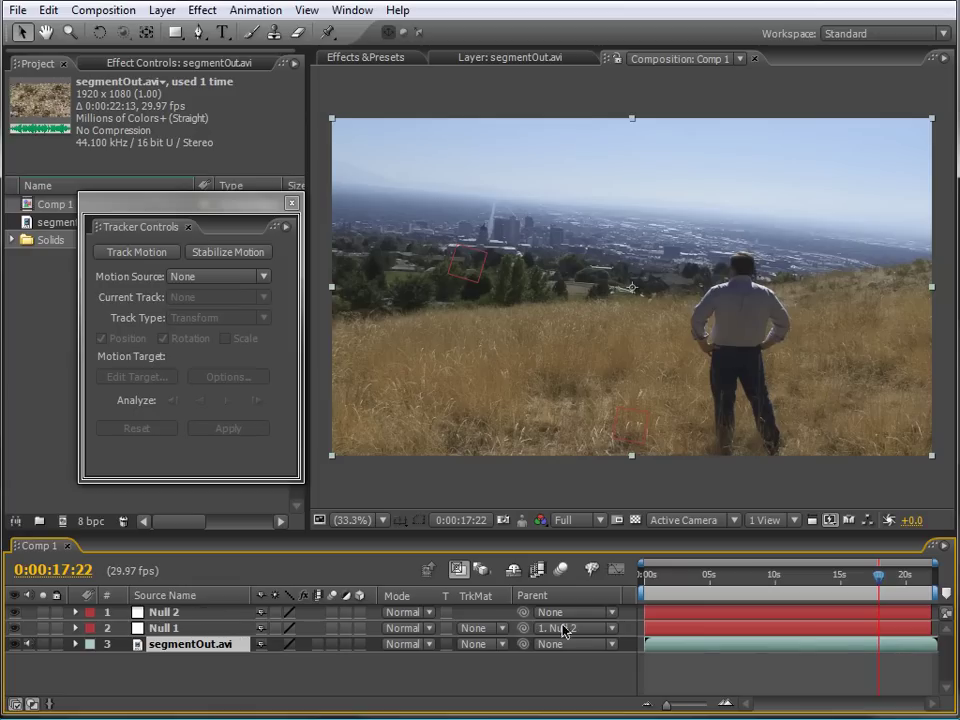
{"action": "left_click_drag", "start_coordinate": [889, 580], "coordinate": [829, 585]}
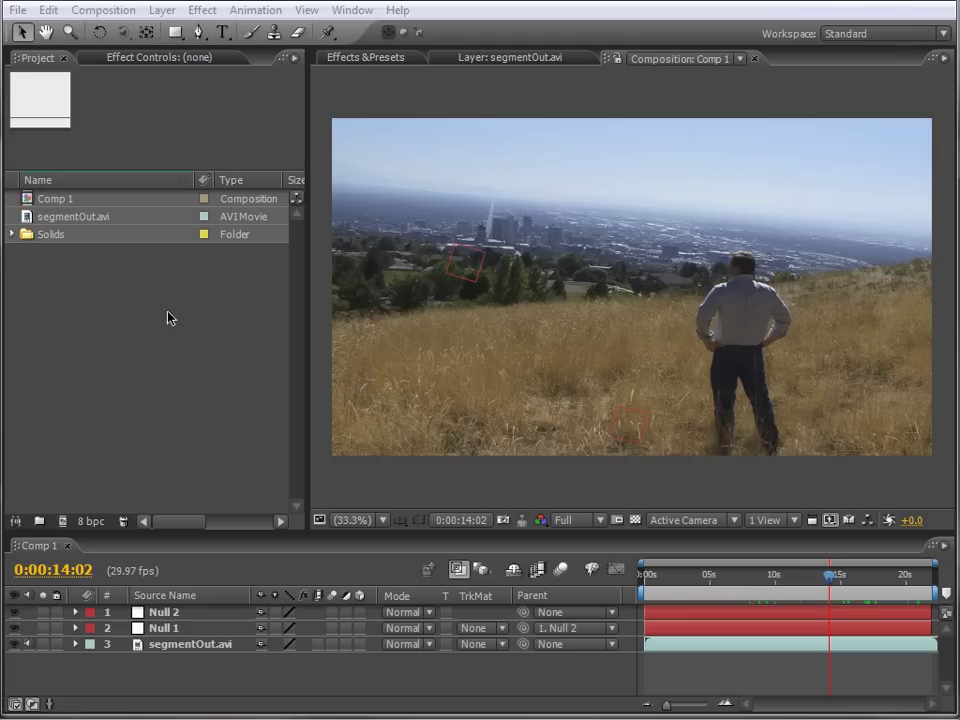
Step: Import render.jpg and render-z.jpg into the project and view both images, ending on render.jpg
{"action": "left_click", "coordinate": [150, 347]}
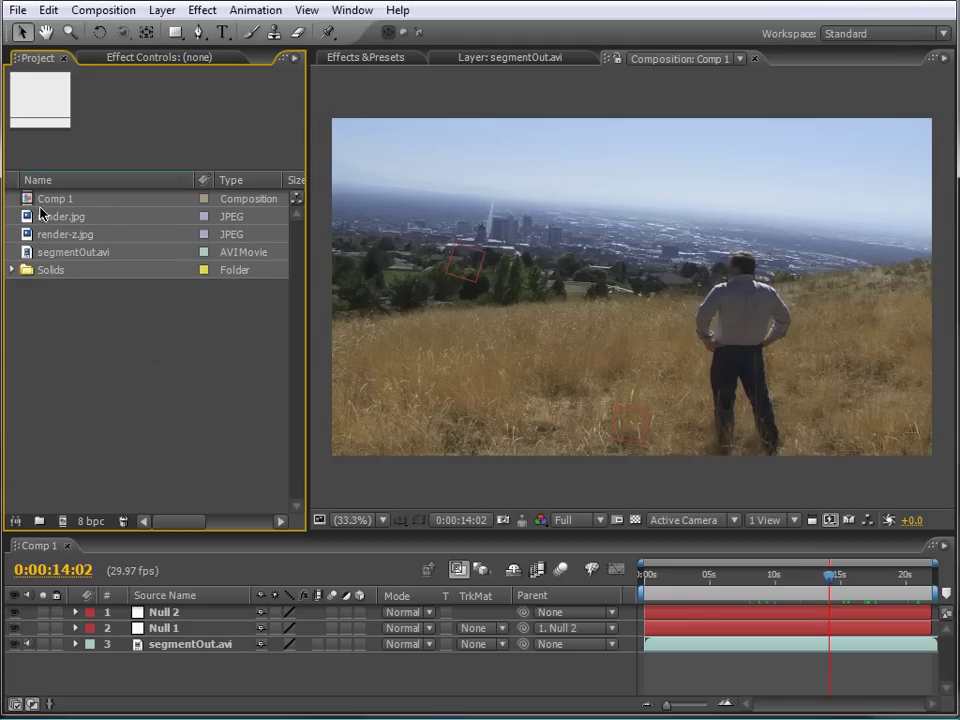
{"action": "double_click", "coordinate": [160, 216]}
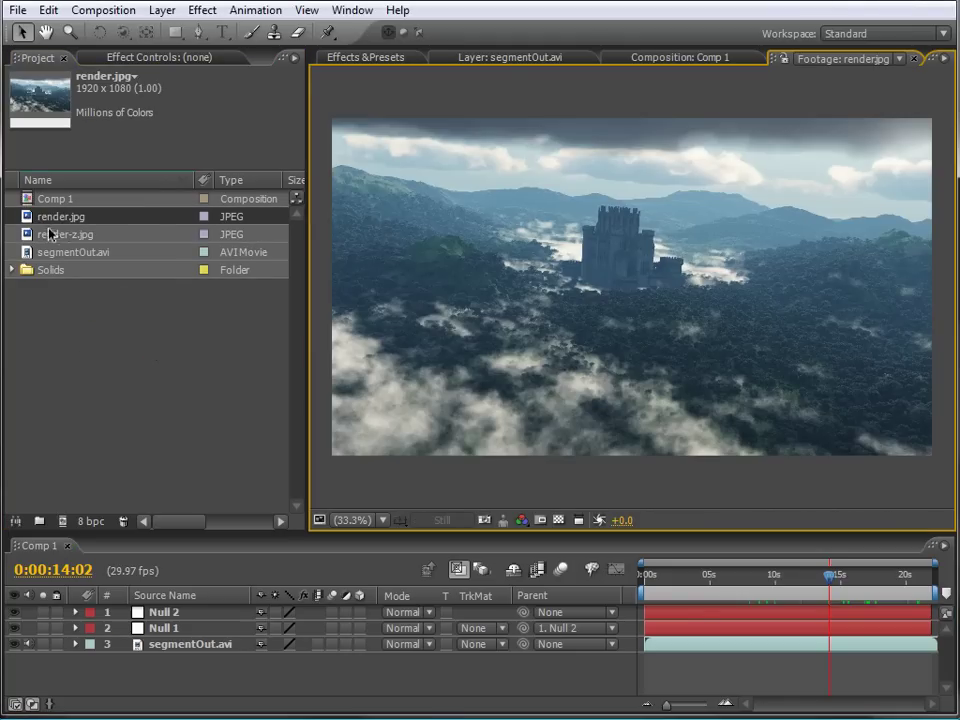
{"action": "double_click", "coordinate": [64, 233]}
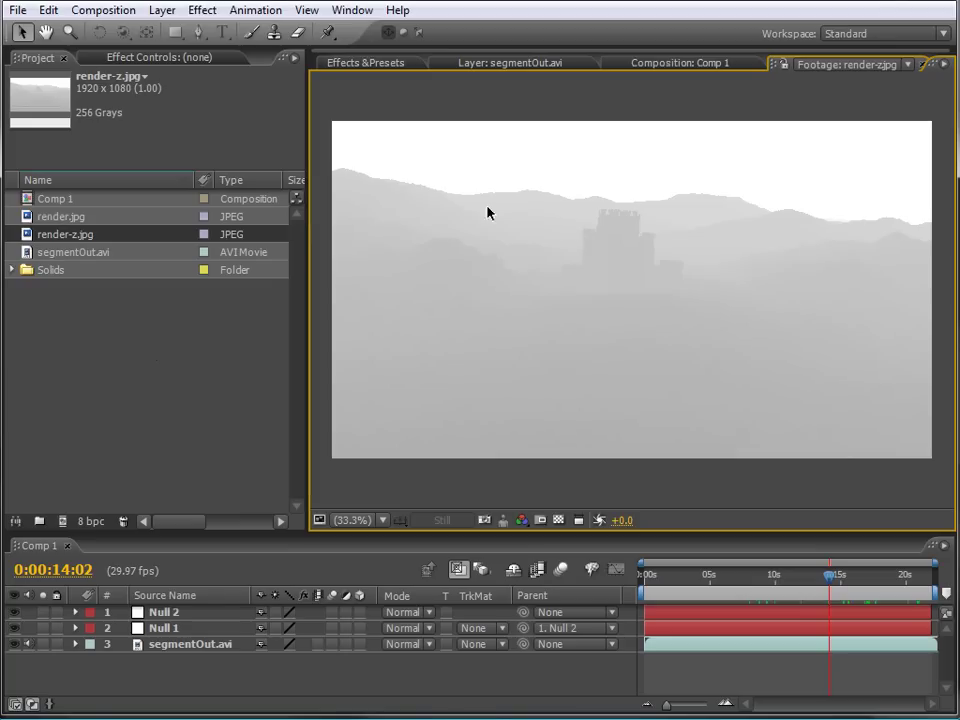
{"action": "left_click", "coordinate": [36, 218]}
{"action": "double_click", "coordinate": [36, 218]}
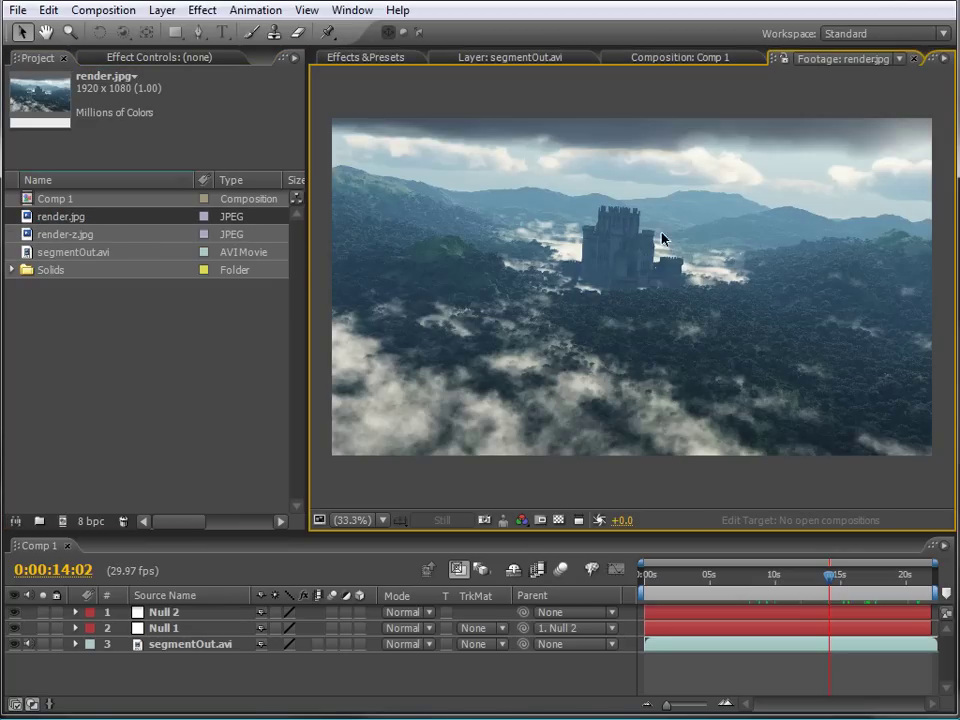
Step: Add render.jpg as the top layer of Comp 1, hide both nulls and parent the image to Null 1
{"action": "left_click_drag", "start_coordinate": [50, 217], "coordinate": [196, 614]}
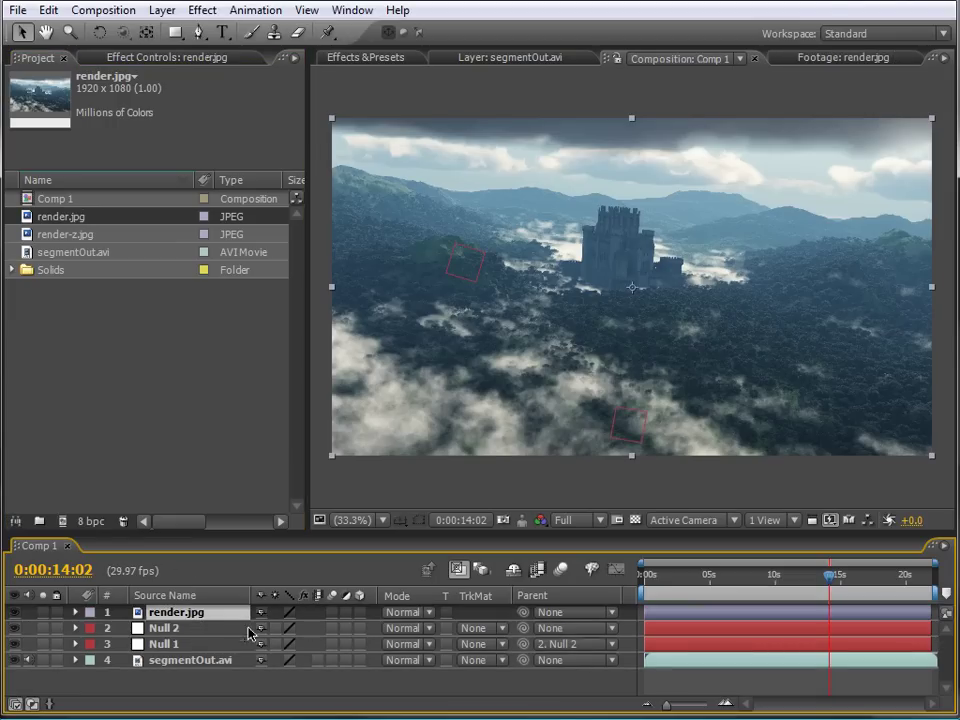
{"action": "left_click", "coordinate": [14, 628]}
{"action": "left_click", "coordinate": [14, 644]}
{"action": "left_click_drag", "start_coordinate": [523, 614], "coordinate": [177, 648]}
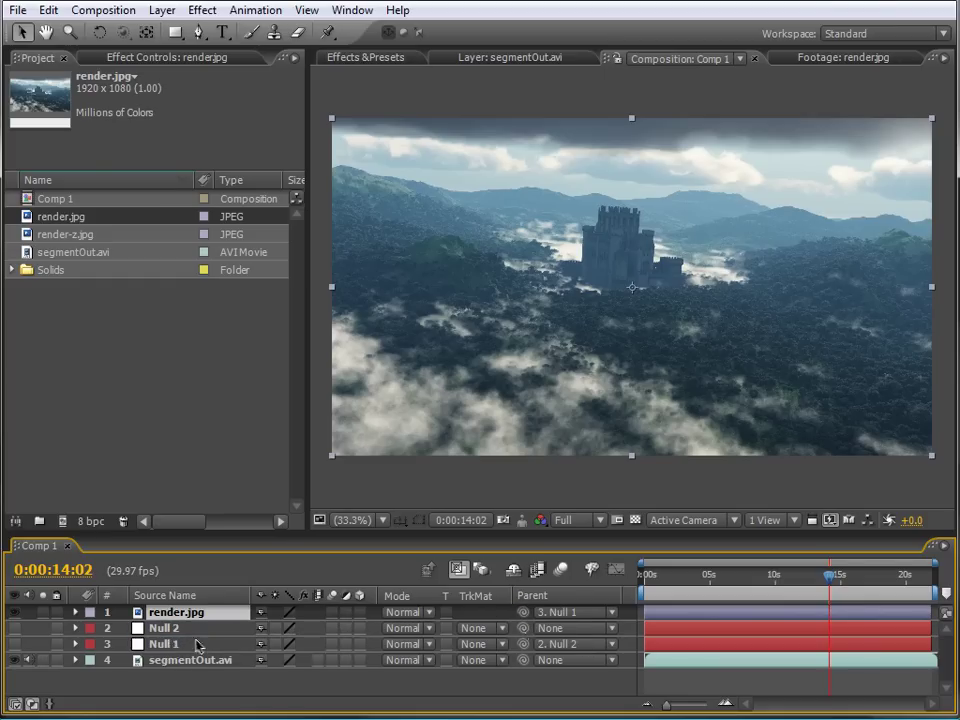
Step: Scale render.jpg up slightly beyond the frame edges at 0:00:11:13 and check its tracked motion back at 0:00:09:04
{"action": "left_click_drag", "start_coordinate": [834, 580], "coordinate": [797, 595]}
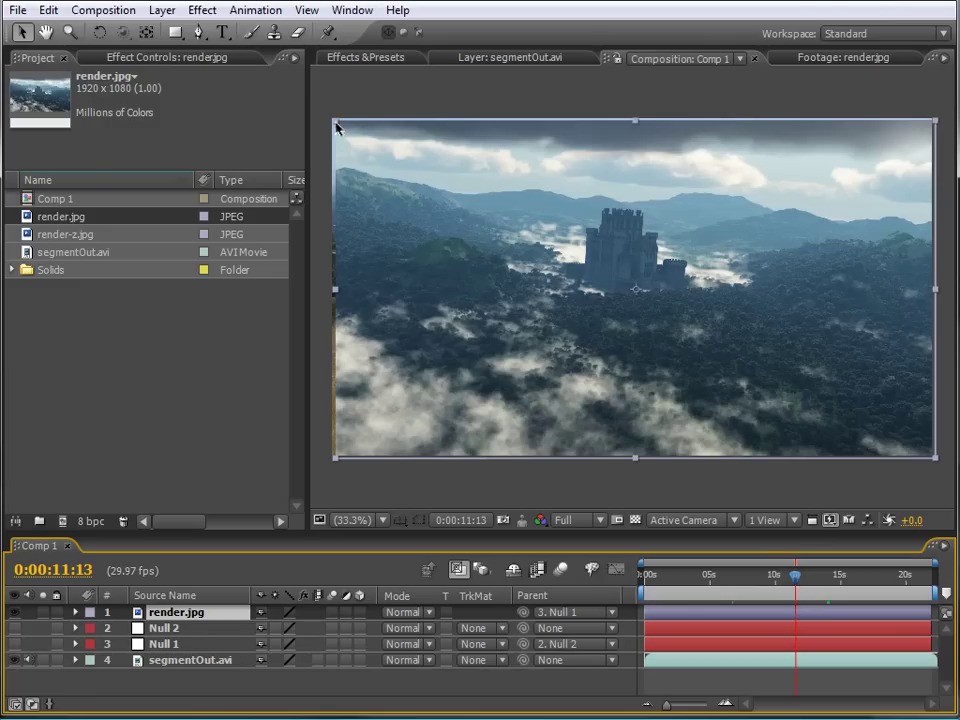
{"action": "left_click_drag", "start_coordinate": [335, 125], "coordinate": [311, 118]}
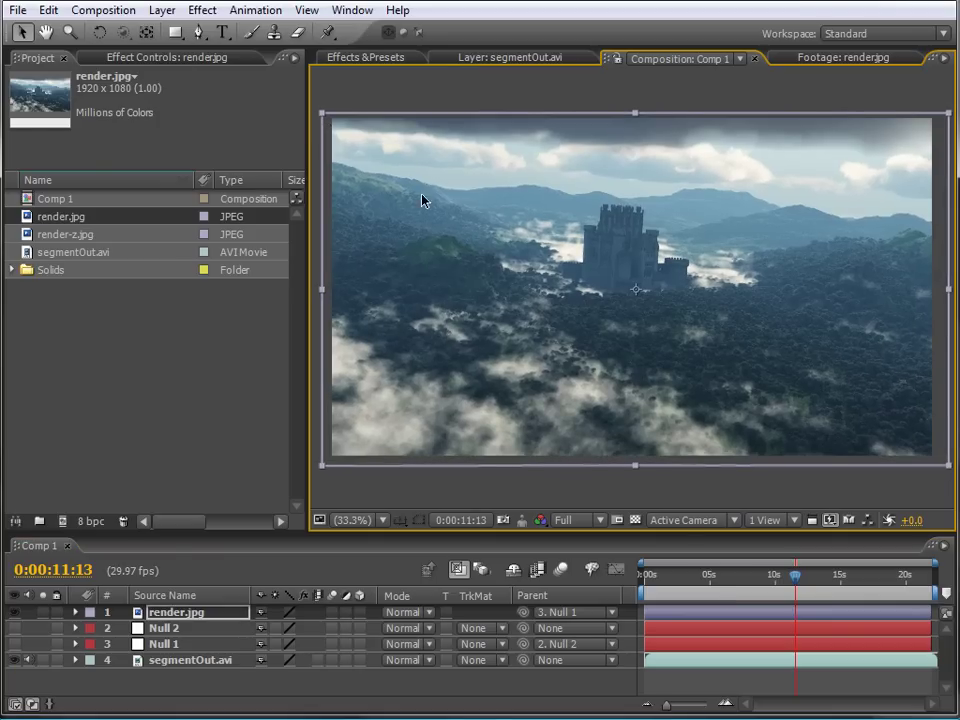
{"action": "left_click_drag", "start_coordinate": [795, 575], "coordinate": [766, 578]}
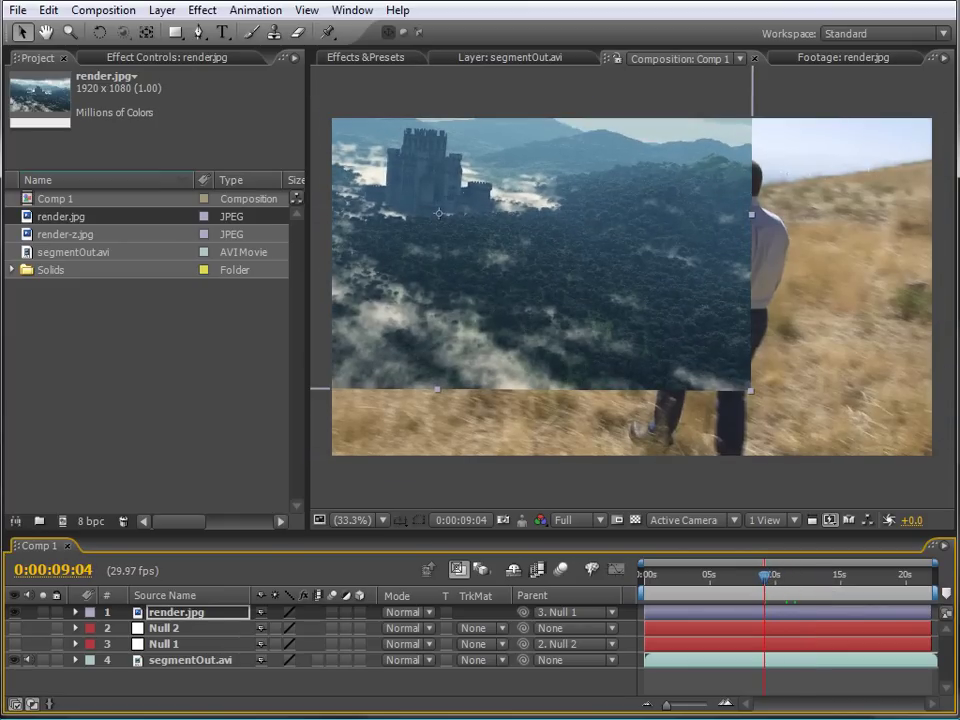
{"action": "mouse_move", "coordinate": [770, 578]}
{"action": "left_mouse_down"}
{"action": "mouse_move", "coordinate": [759, 578]}
{"action": "mouse_move", "coordinate": [772, 578]}
{"action": "left_mouse_up"}
{"action": "key", "text": "Return"}
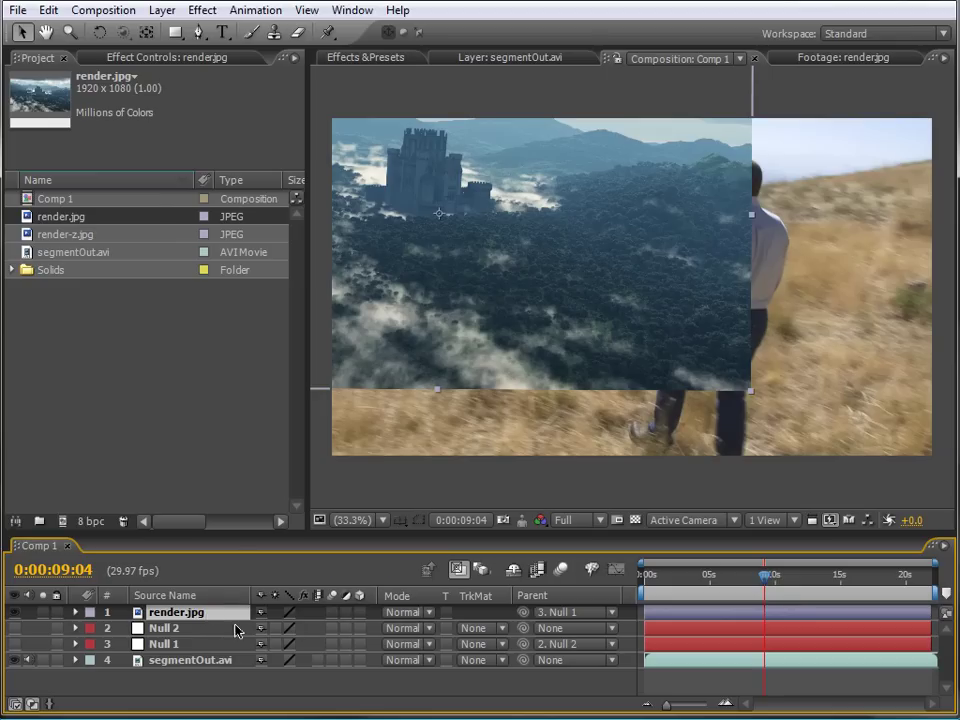
Step: Duplicate the render.jpg layer in Comp 1 and parent the copy to Null 1
{"action": "key", "text": "ctrl+c"}
{"action": "key", "text": "ctrl+v"}
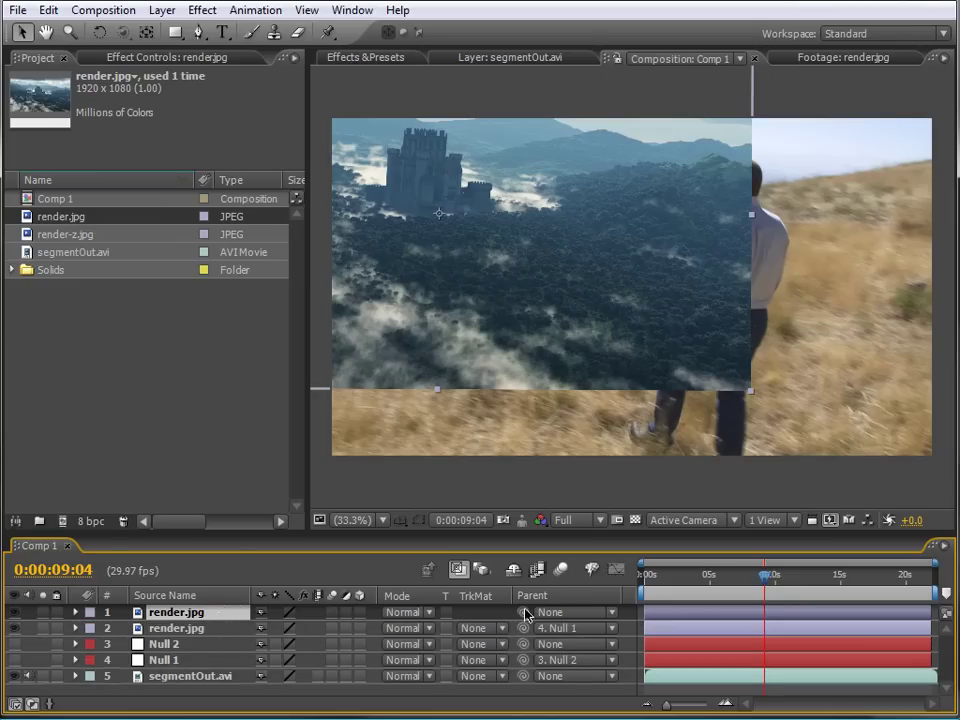
{"action": "left_click_drag", "start_coordinate": [522, 614], "coordinate": [160, 660]}
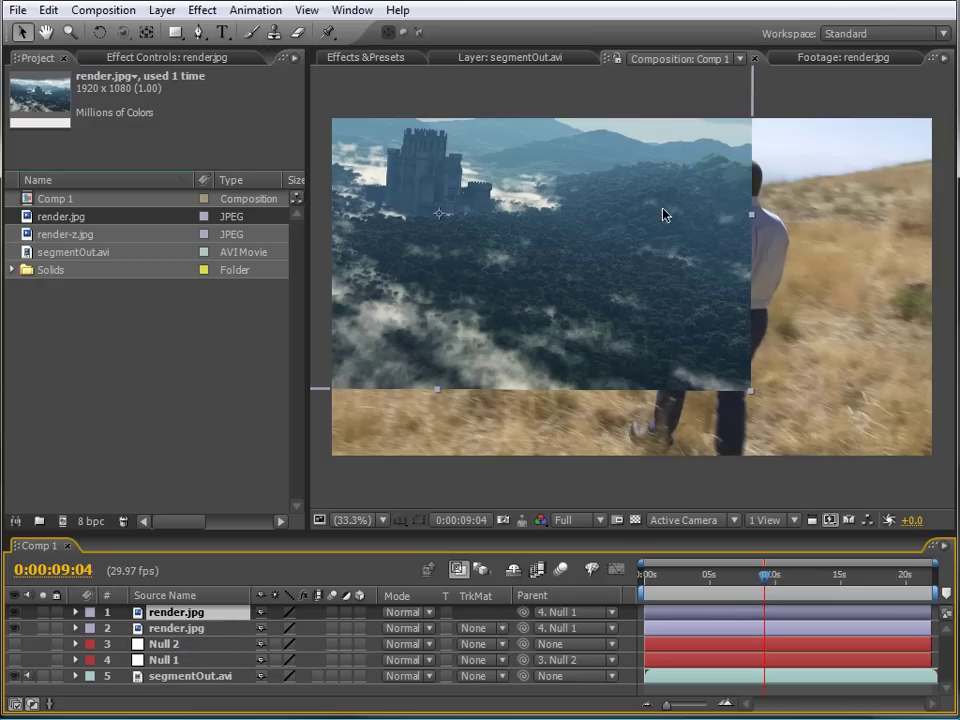
Step: Mirror the top render.jpg copy horizontally by setting its unlinked horizontal scale to -104.4%
{"action": "left_click", "coordinate": [75, 614]}
{"action": "left_click", "coordinate": [215, 643]}
{"action": "left_click", "coordinate": [210, 614]}
{"action": "left_click", "coordinate": [91, 628]}
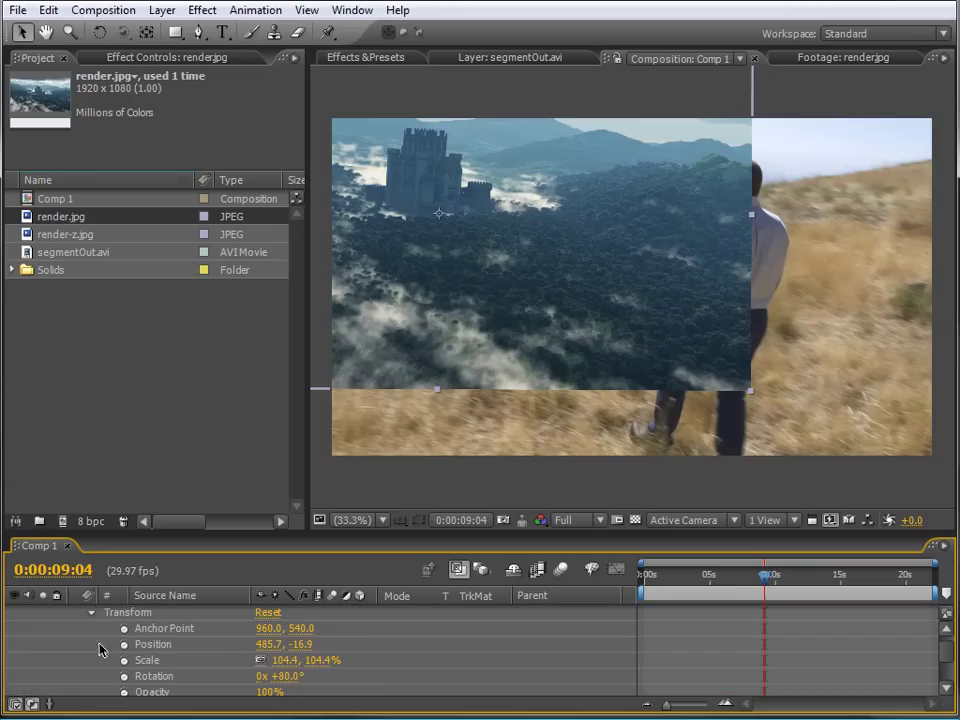
{"action": "left_click", "coordinate": [283, 662]}
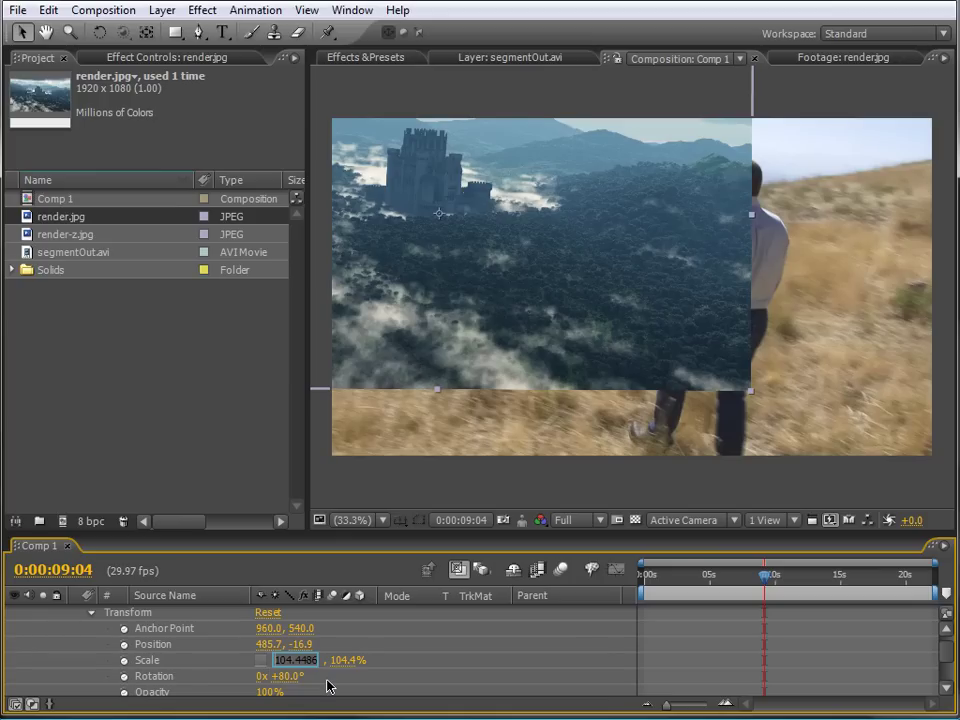
{"action": "type", "text": "-104.4"}
{"action": "key", "text": "Return"}
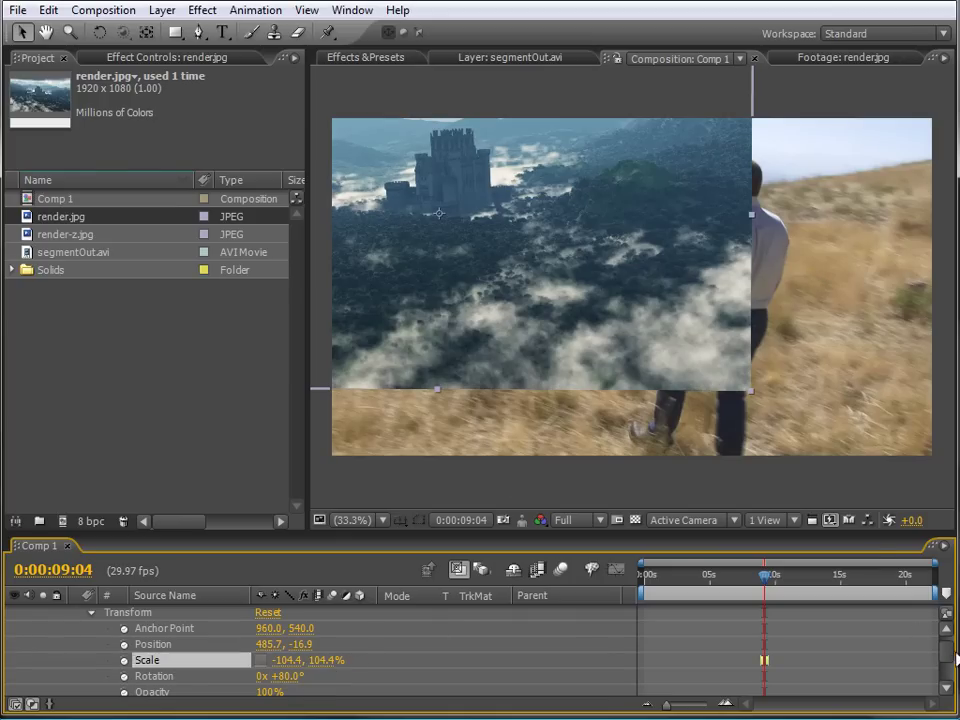
{"action": "scroll", "coordinate": [950, 650], "scroll_direction": "up", "scroll_amount": 1}
{"action": "left_click", "coordinate": [177, 616]}
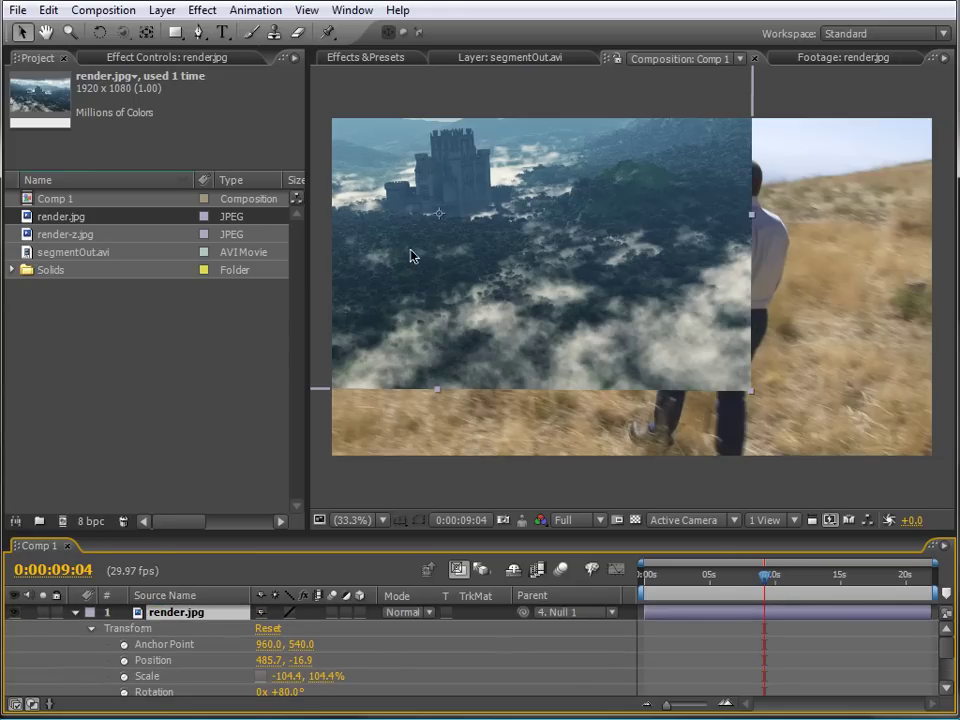
Step: Move the mirrored render.jpg copy beside the original's right edge, at position about 848.6, 1957.0, to extend the landscape across the frame
{"action": "left_click_drag", "start_coordinate": [410, 258], "coordinate": [716, 261]}
{"action": "left_click", "coordinate": [558, 262]}
{"action": "left_click_drag", "start_coordinate": [557, 259], "coordinate": [836, 260]}
{"action": "left_click_drag", "start_coordinate": [751, 283], "coordinate": [790, 282]}
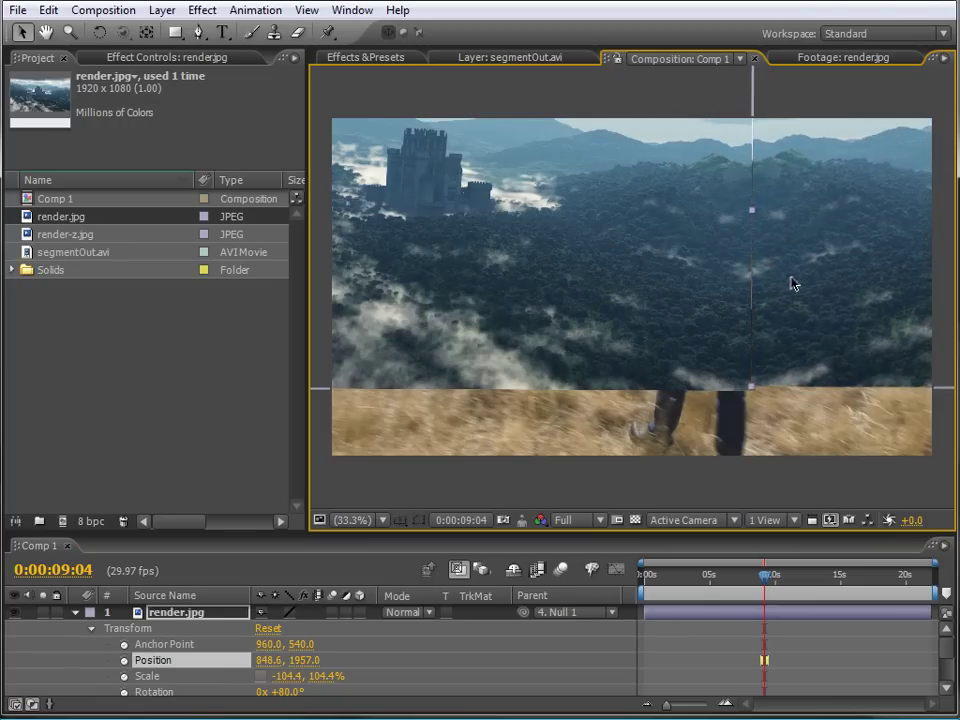
{"action": "scroll", "coordinate": [791, 286], "scroll_direction": "up", "scroll_amount": 2}
{"action": "scroll", "coordinate": [791, 286], "scroll_direction": "down", "scroll_amount": 1}
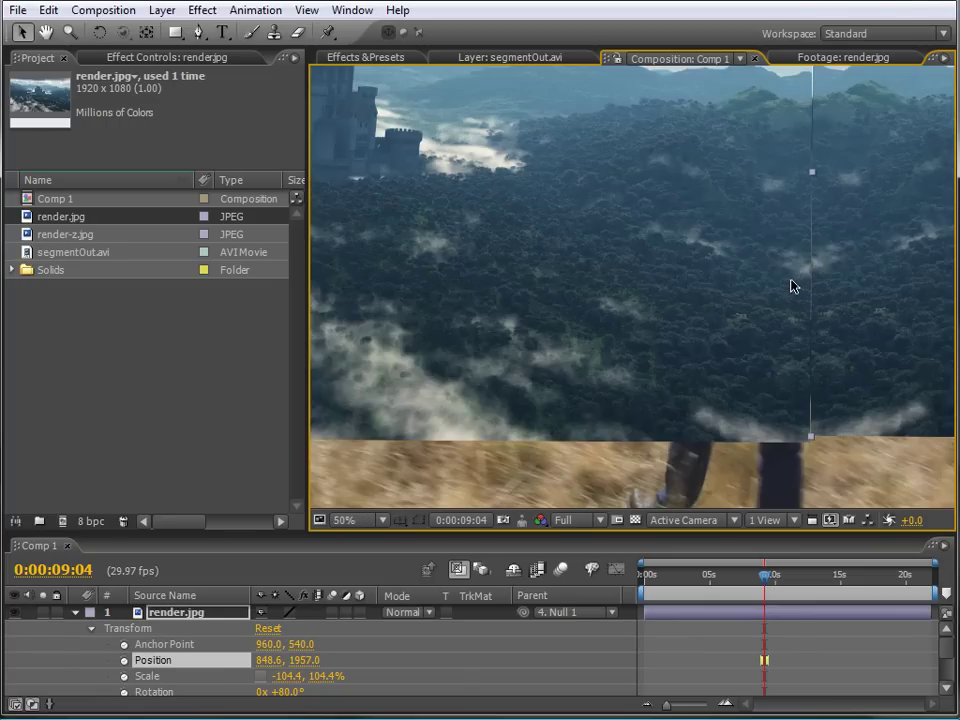
Step: Nudge the mirrored copy to position 832.5, 1957.9 so its edge lines up seamlessly with the original image
{"action": "key", "text": "Down"}
{"action": "key", "text": "Down"}
{"action": "key", "text": "Down"}
{"action": "key", "text": "Down"}
{"action": "key", "text": "Down"}
{"action": "key", "text": "Down"}
{"action": "key", "text": "Down"}
{"action": "key", "text": "Left"}
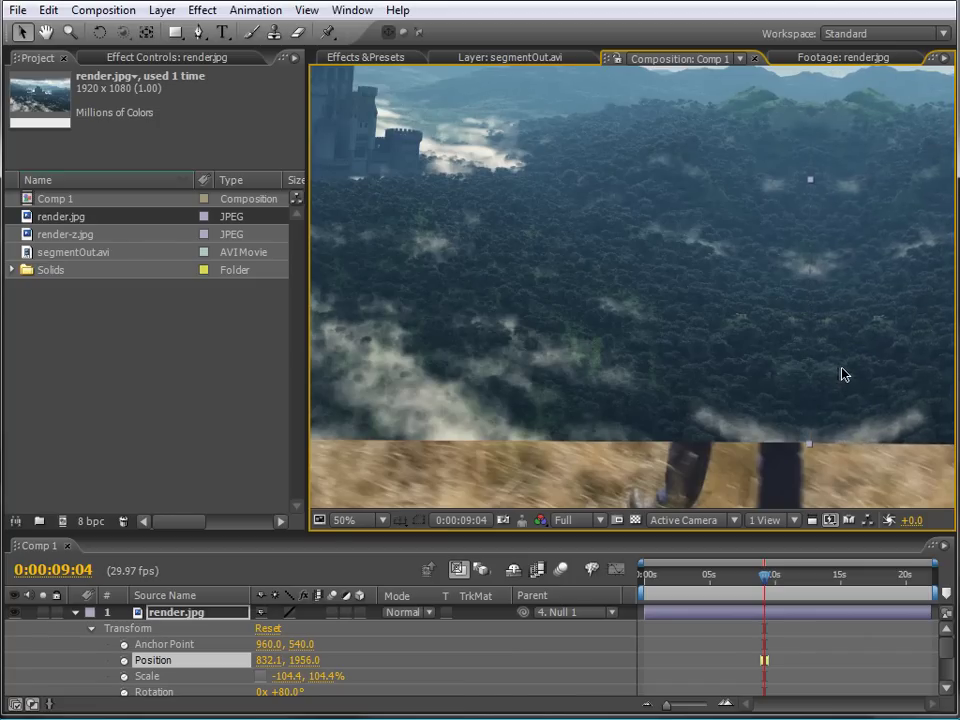
{"action": "scroll", "coordinate": [789, 341], "scroll_direction": "up", "scroll_amount": 4}
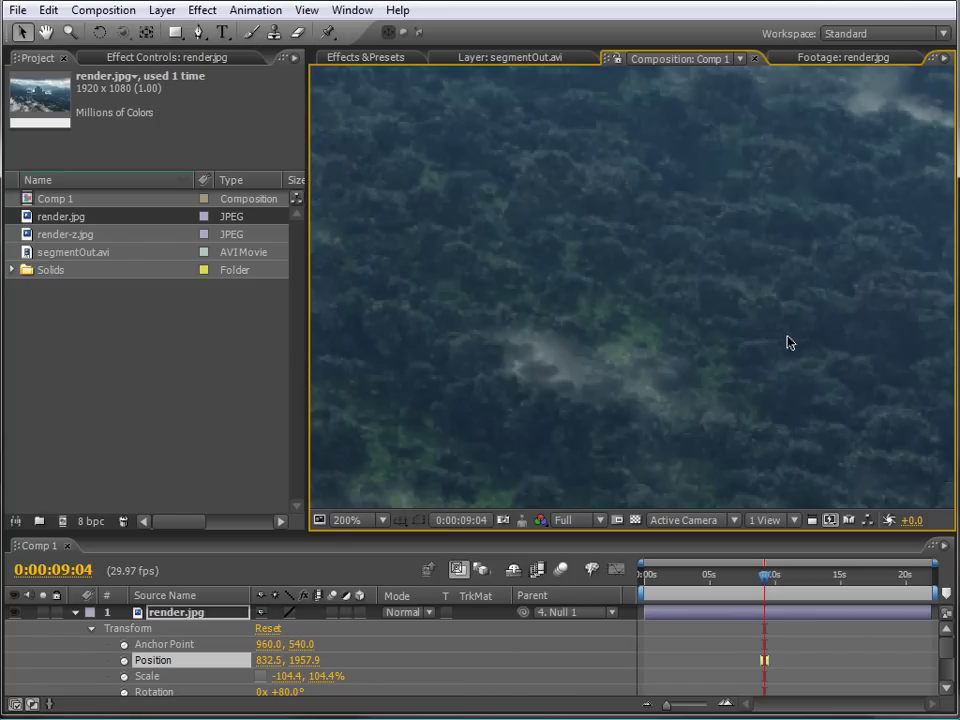
{"action": "scroll", "coordinate": [790, 342], "scroll_direction": "down", "scroll_amount": 4}
{"action": "scroll", "coordinate": [789, 342], "scroll_direction": "down", "scroll_amount": 2}
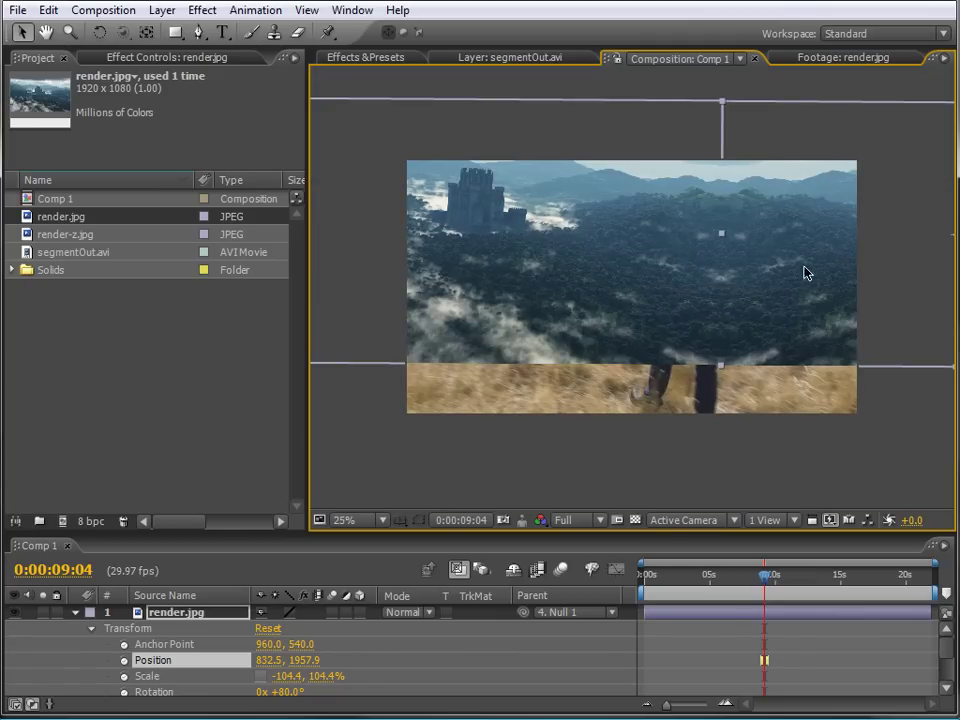
Step: Move the current time to 0:00:10:14 and lower the mirrored render.jpg copy's opacity to 59%
{"action": "left_click_drag", "start_coordinate": [762, 578], "coordinate": [785, 584]}
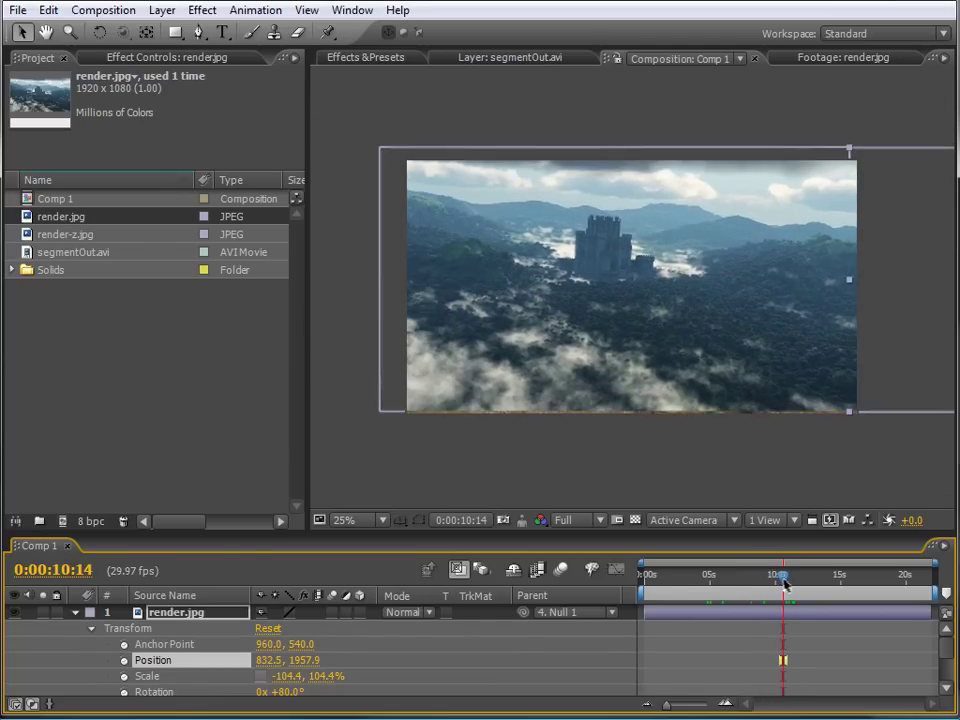
{"action": "left_click", "coordinate": [75, 614]}
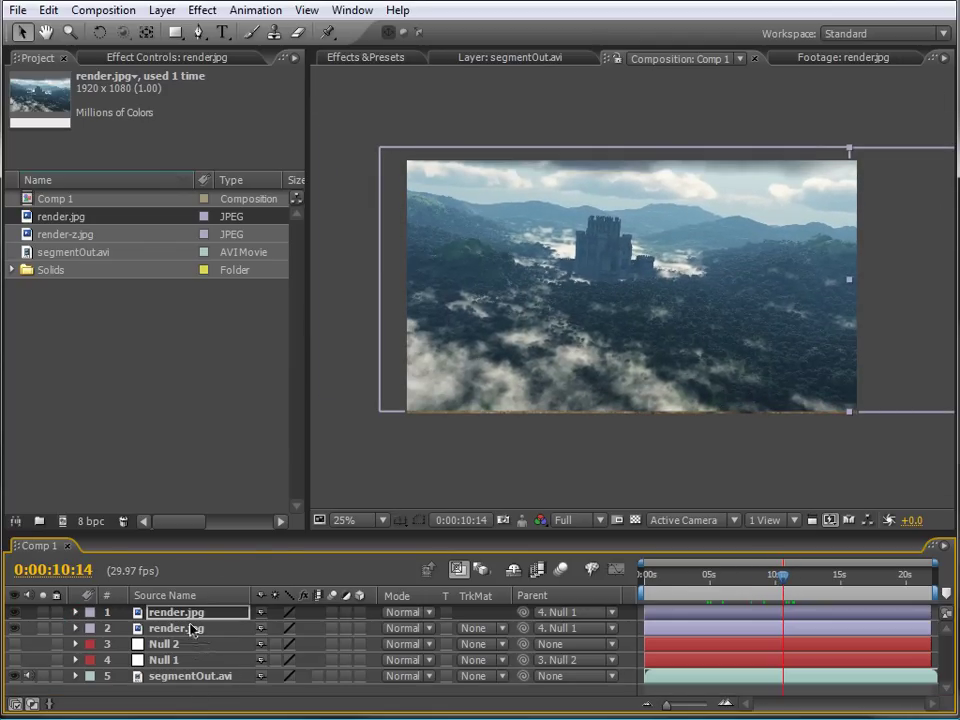
{"action": "left_click", "coordinate": [187, 628]}
{"action": "left_click", "coordinate": [76, 628]}
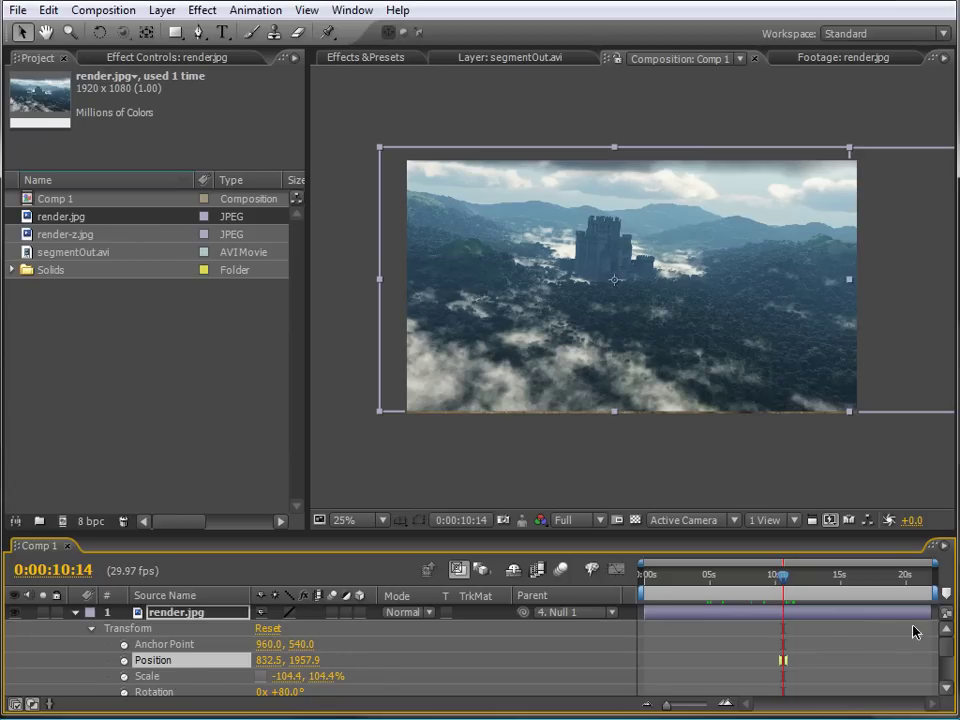
{"action": "left_click", "coordinate": [945, 688]}
{"action": "left_click", "coordinate": [945, 688]}
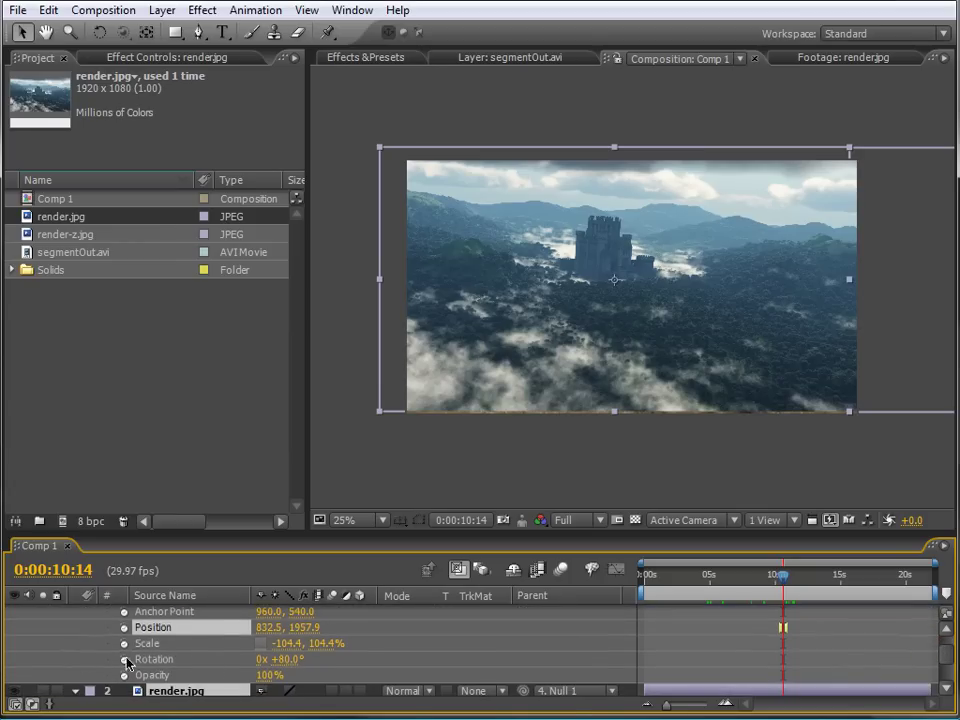
{"action": "left_click_drag", "start_coordinate": [272, 676], "coordinate": [255, 675]}
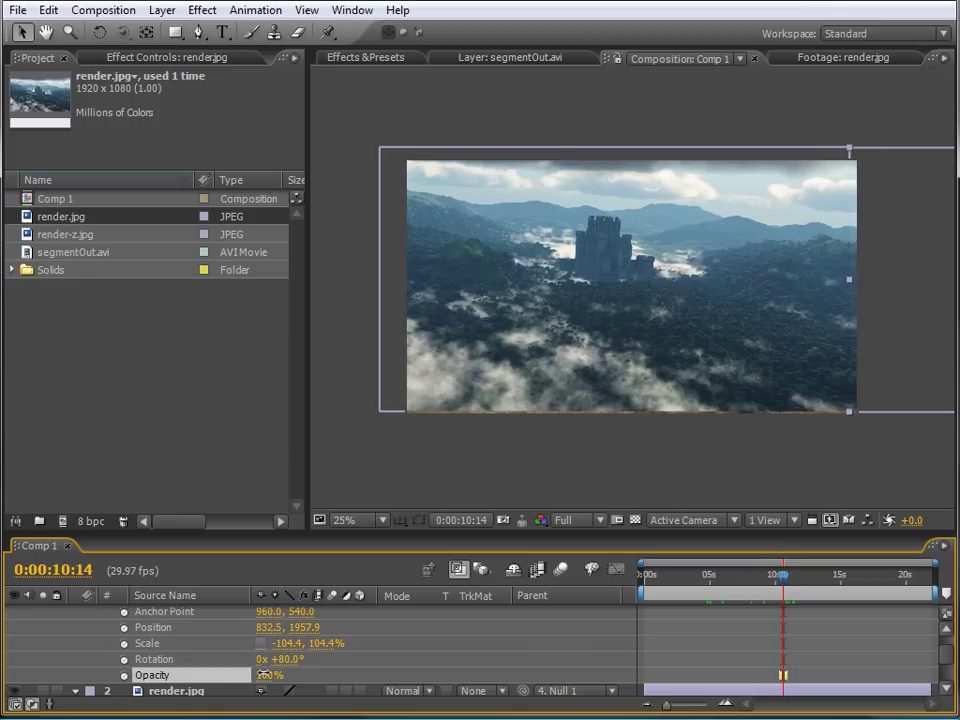
{"action": "left_click_drag", "start_coordinate": [261, 675], "coordinate": [230, 676]}
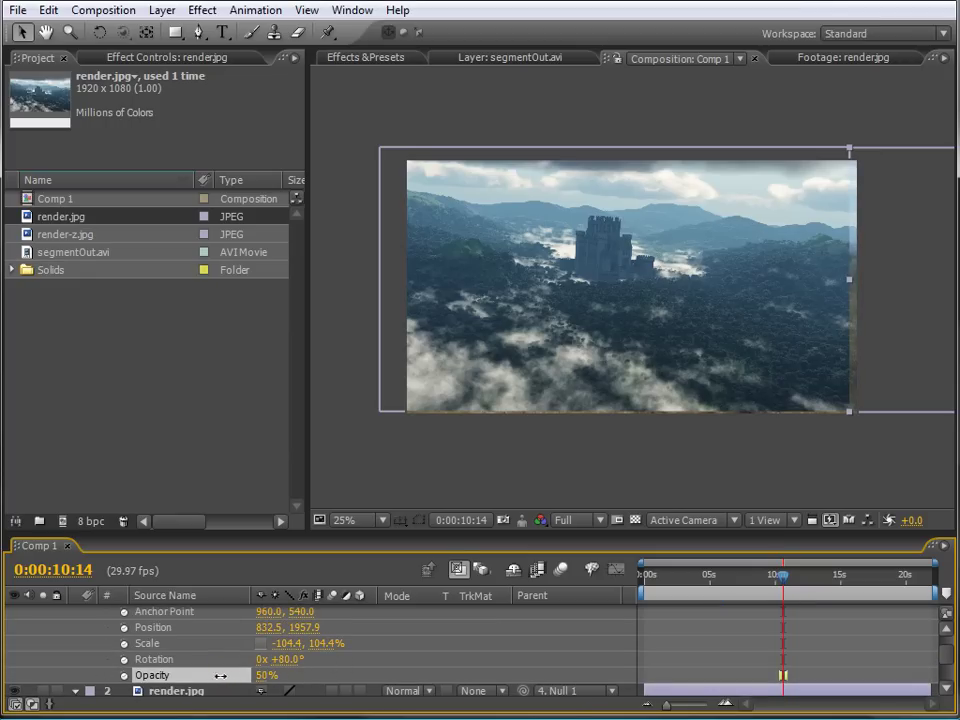
{"action": "scroll", "coordinate": [229, 681], "scroll_direction": "down", "scroll_amount": 2}
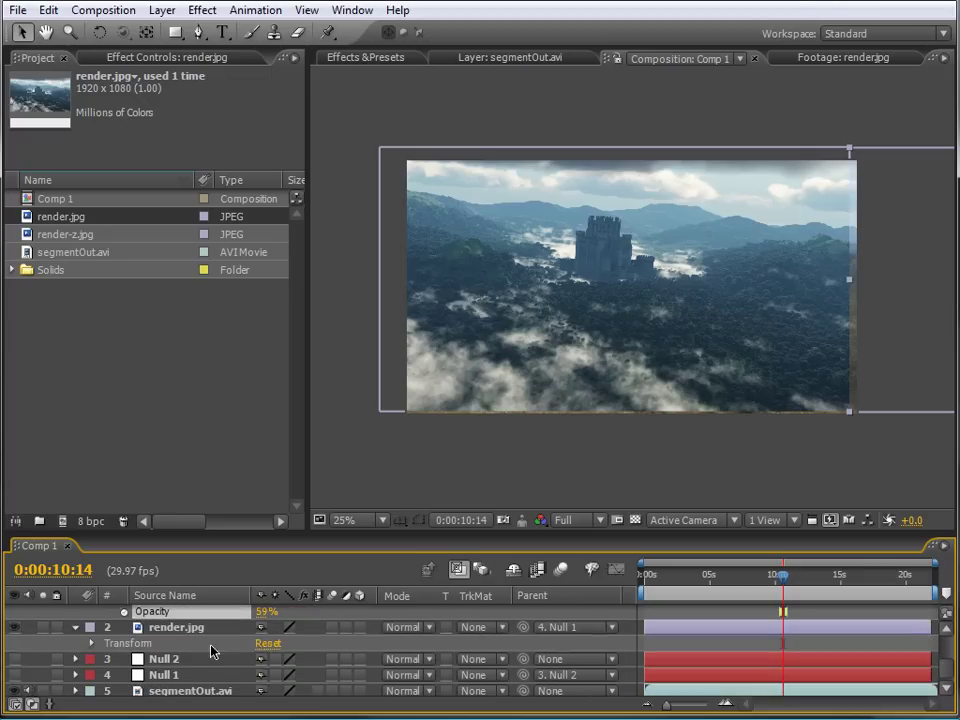
Step: Lower the original render.jpg layer's opacity so the hillside footage shows through it
{"action": "left_click", "coordinate": [95, 641]}
{"action": "scroll", "coordinate": [255, 658], "scroll_direction": "down", "scroll_amount": 1}
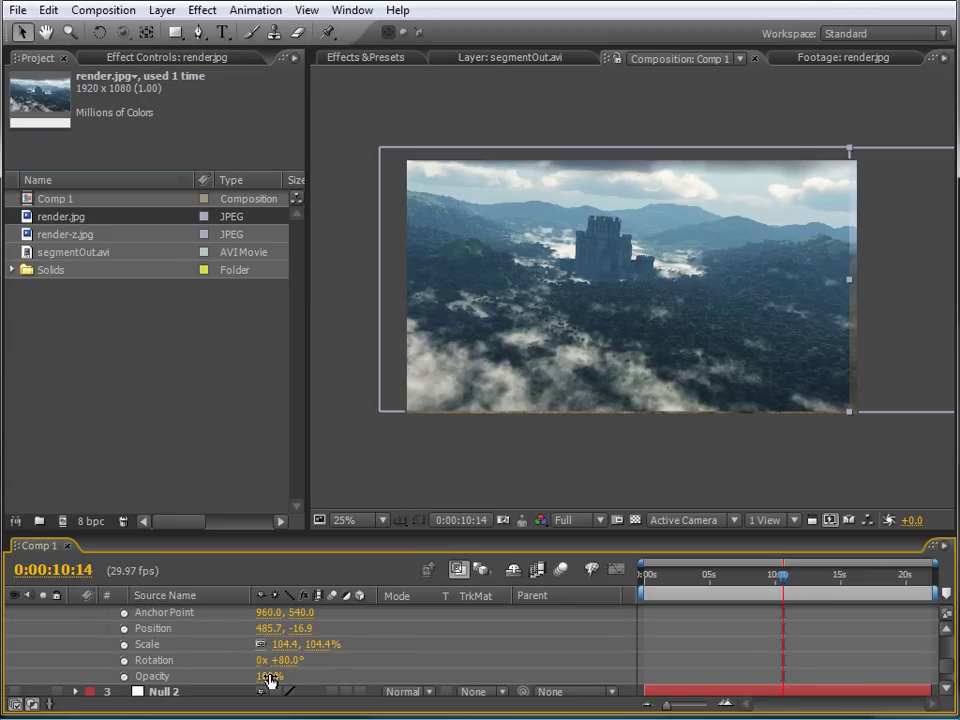
{"action": "left_click_drag", "start_coordinate": [263, 677], "coordinate": [233, 677]}
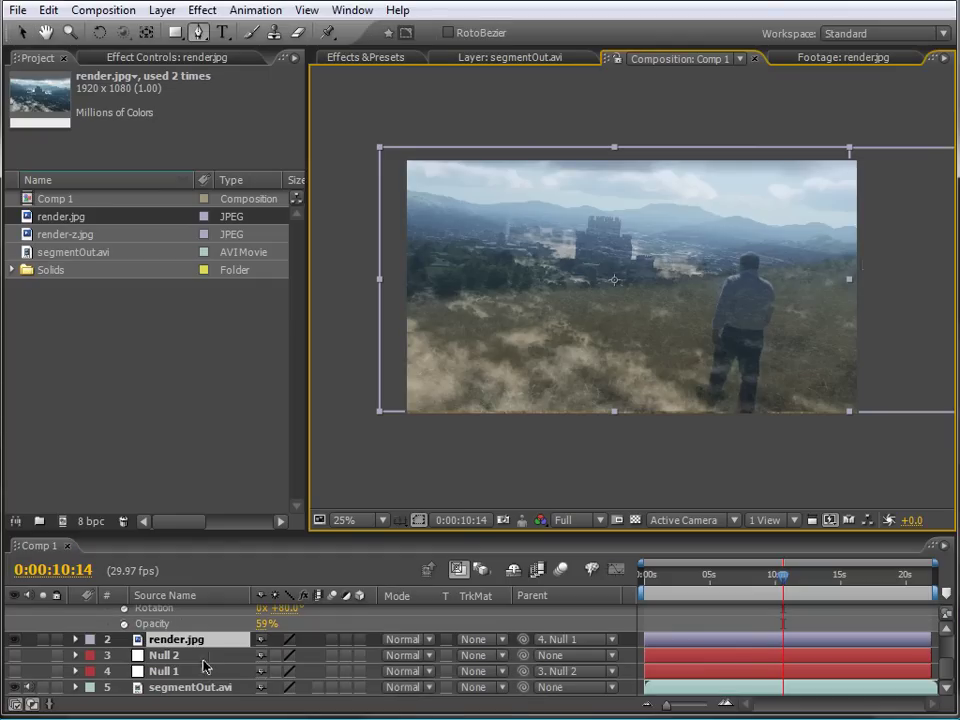
Step: Start a Pen mask on the original render.jpg layer, tracing the hill's ridge from outside the frame's left edge toward the man
{"action": "left_click", "coordinate": [203, 656]}
{"action": "left_click", "coordinate": [201, 639]}
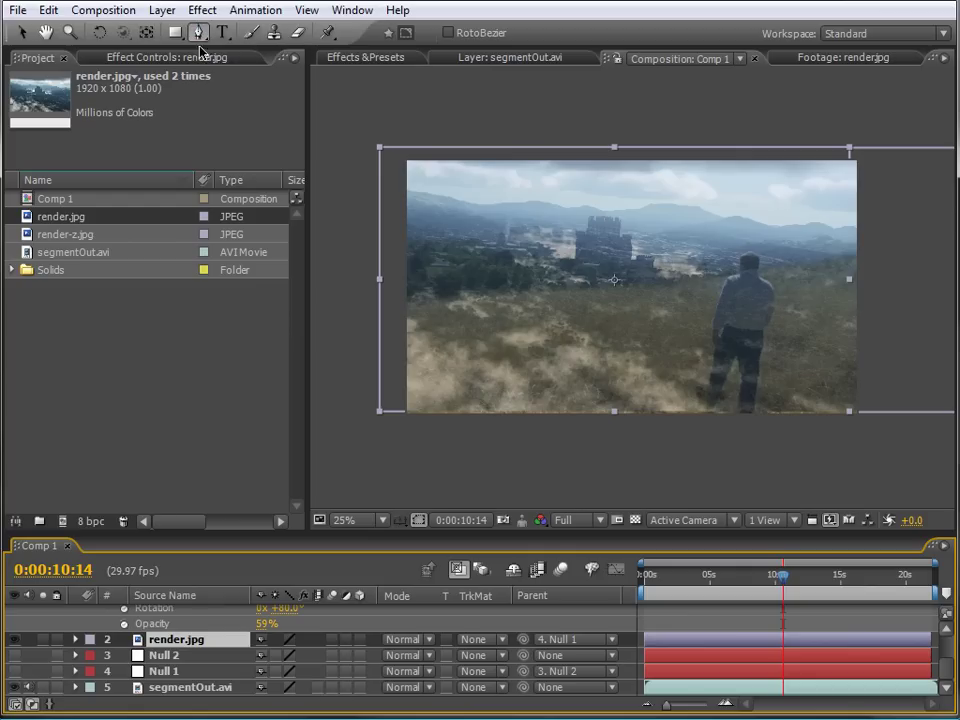
{"action": "left_click", "coordinate": [347, 322]}
{"action": "left_click", "coordinate": [417, 305]}
{"action": "left_click", "coordinate": [473, 300]}
{"action": "left_click", "coordinate": [529, 295]}
{"action": "left_click", "coordinate": [606, 291]}
{"action": "left_click", "coordinate": [664, 287]}
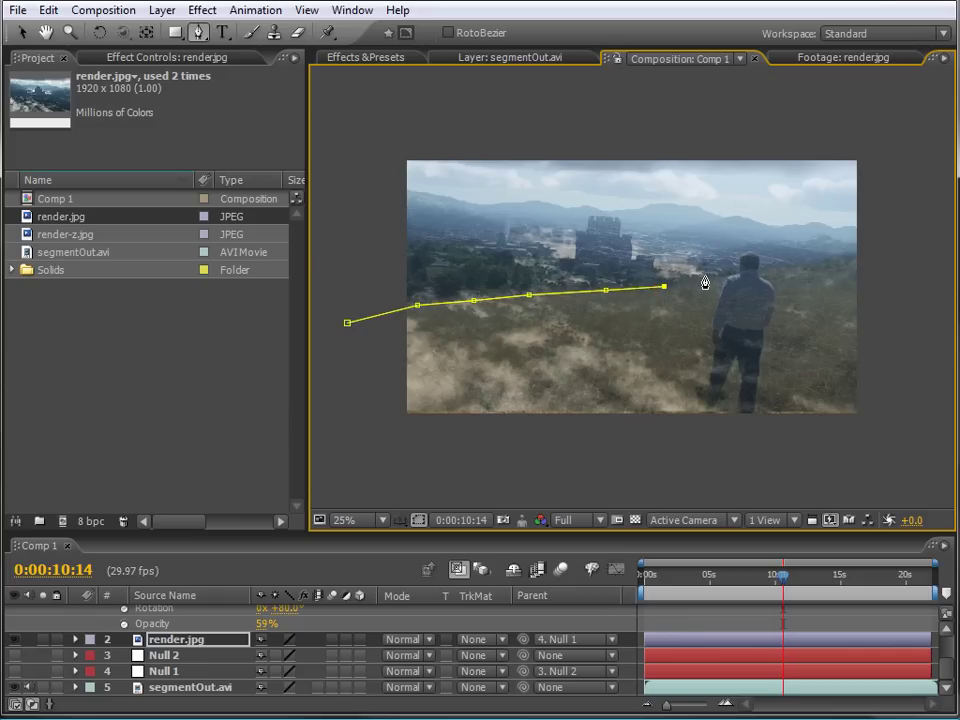
Step: At 0:00:21:23, continue the mask path around the man's shoulders and head
{"action": "left_click_drag", "start_coordinate": [790, 584], "coordinate": [934, 580]}
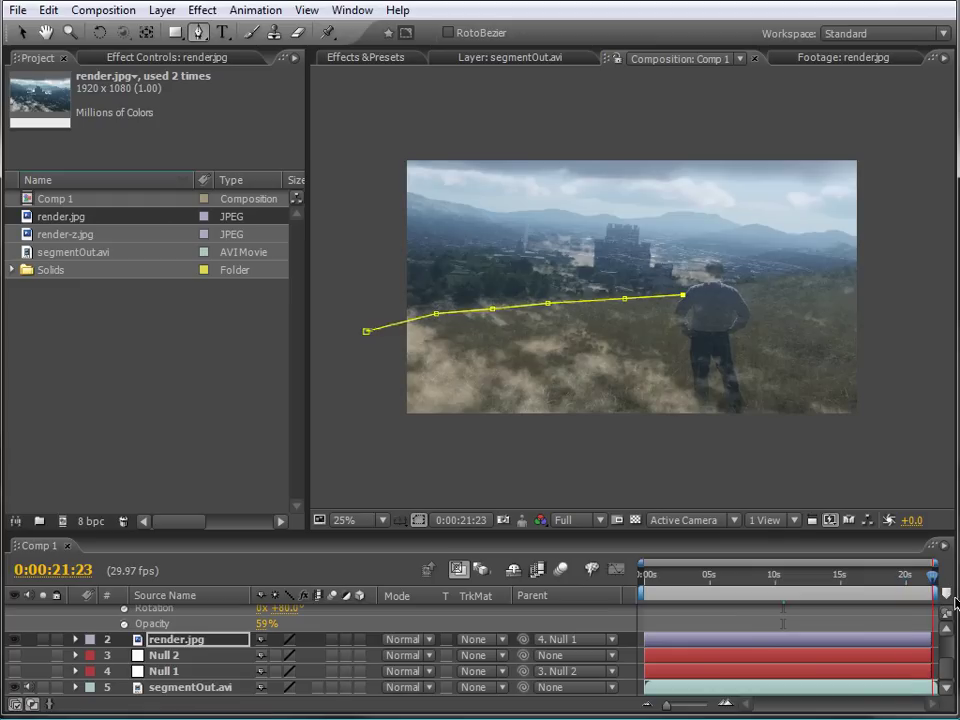
{"action": "scroll", "coordinate": [688, 317], "scroll_direction": "up", "scroll_amount": 2}
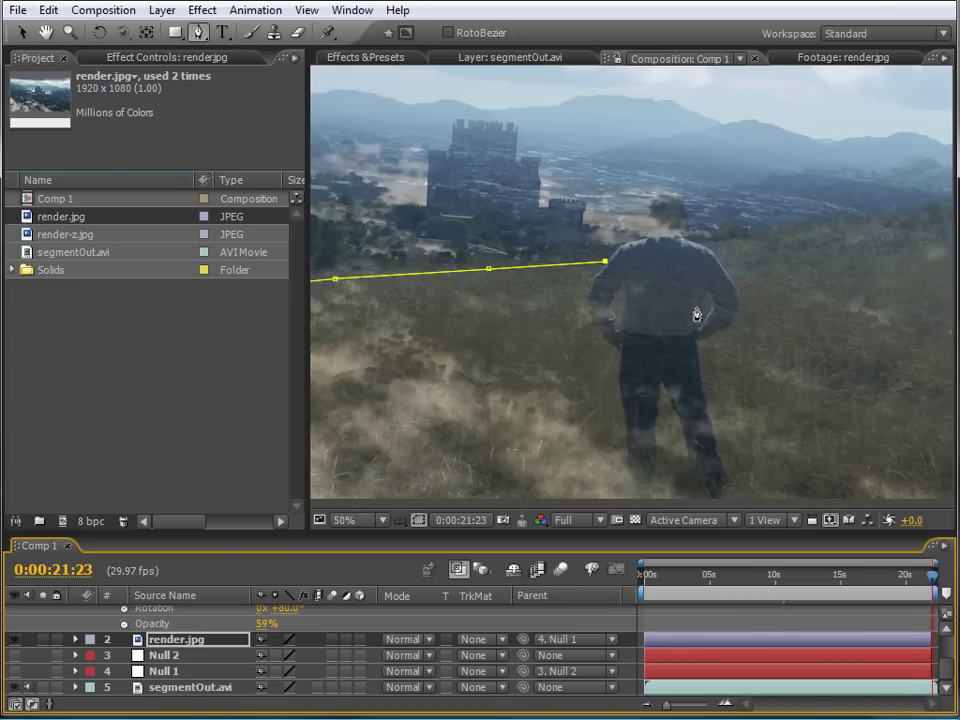
{"action": "left_click", "coordinate": [612, 252]}
{"action": "left_click", "coordinate": [623, 244]}
{"action": "left_click", "coordinate": [648, 235]}
{"action": "left_click", "coordinate": [648, 218]}
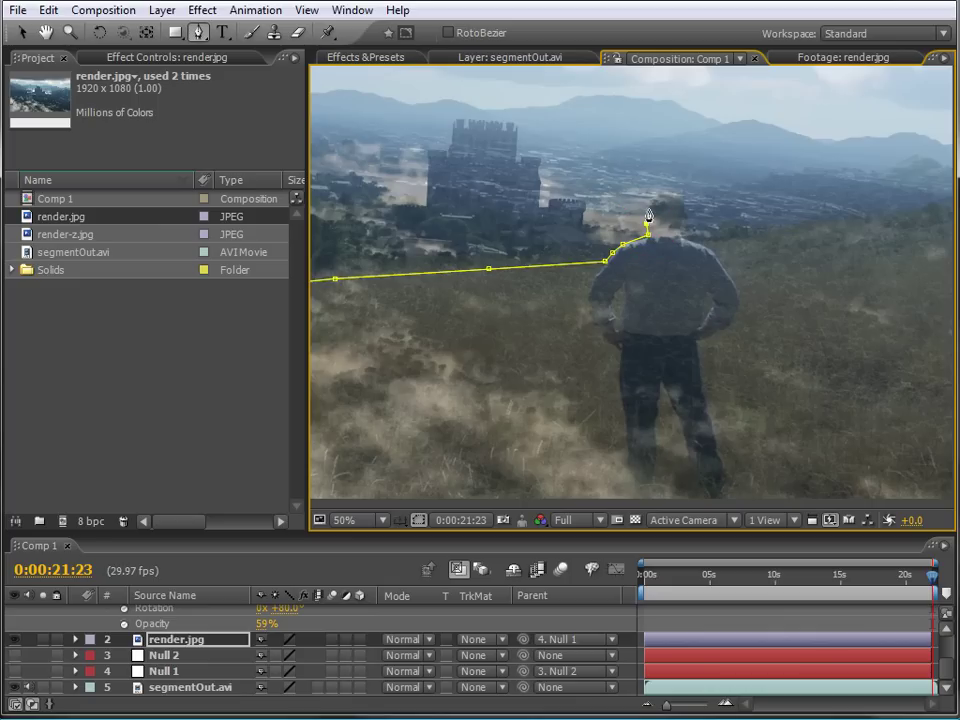
{"action": "left_click", "coordinate": [657, 195]}
{"action": "left_click", "coordinate": [677, 195]}
{"action": "left_click", "coordinate": [685, 212]}
{"action": "left_click", "coordinate": [684, 226]}
{"action": "left_click_drag", "start_coordinate": [697, 251], "coordinate": [712, 252]}
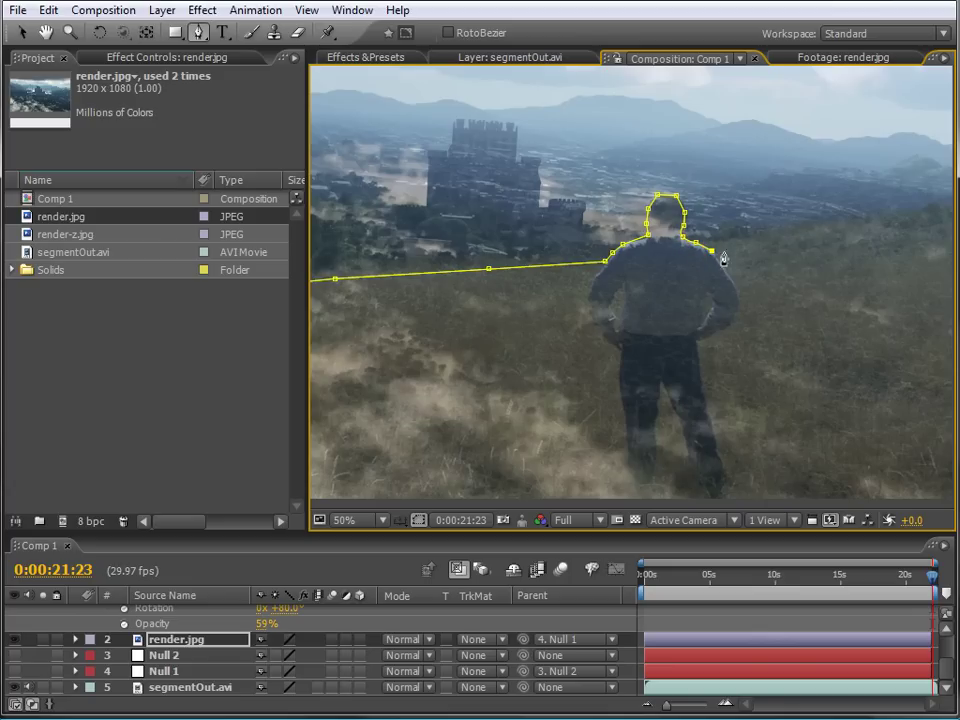
Step: Continue the mask path along the ridge behind the man to just beyond the frame's right edge
{"action": "left_click", "coordinate": [763, 237]}
{"action": "left_click", "coordinate": [822, 231]}
{"action": "left_click", "coordinate": [866, 229]}
{"action": "left_click", "coordinate": [921, 229]}
{"action": "left_click", "coordinate": [46, 32]}
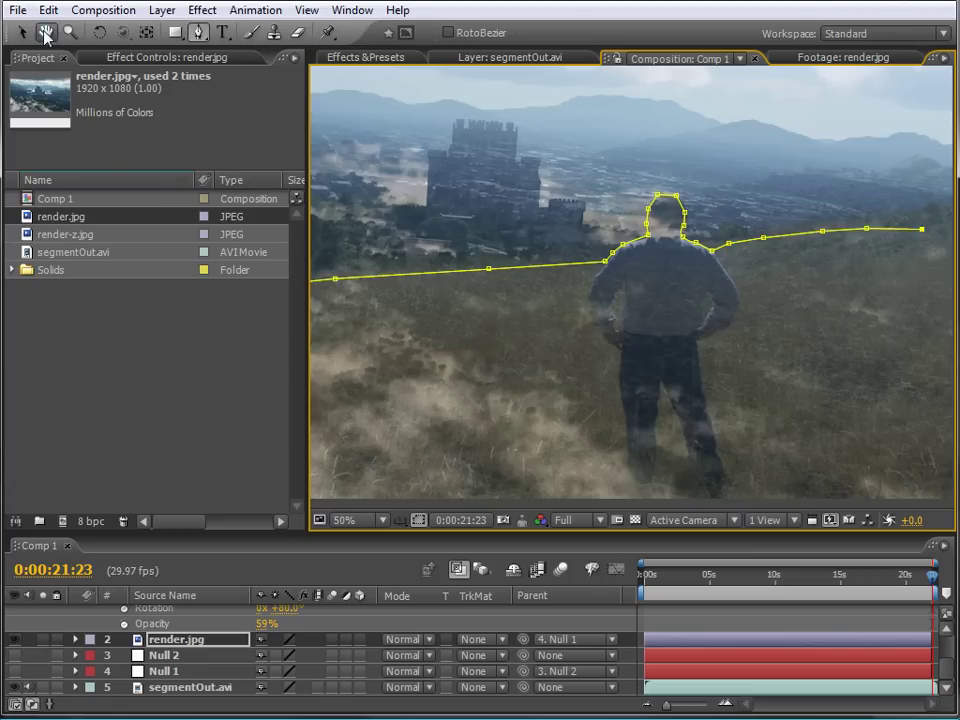
{"action": "left_click_drag", "start_coordinate": [795, 201], "coordinate": [585, 335]}
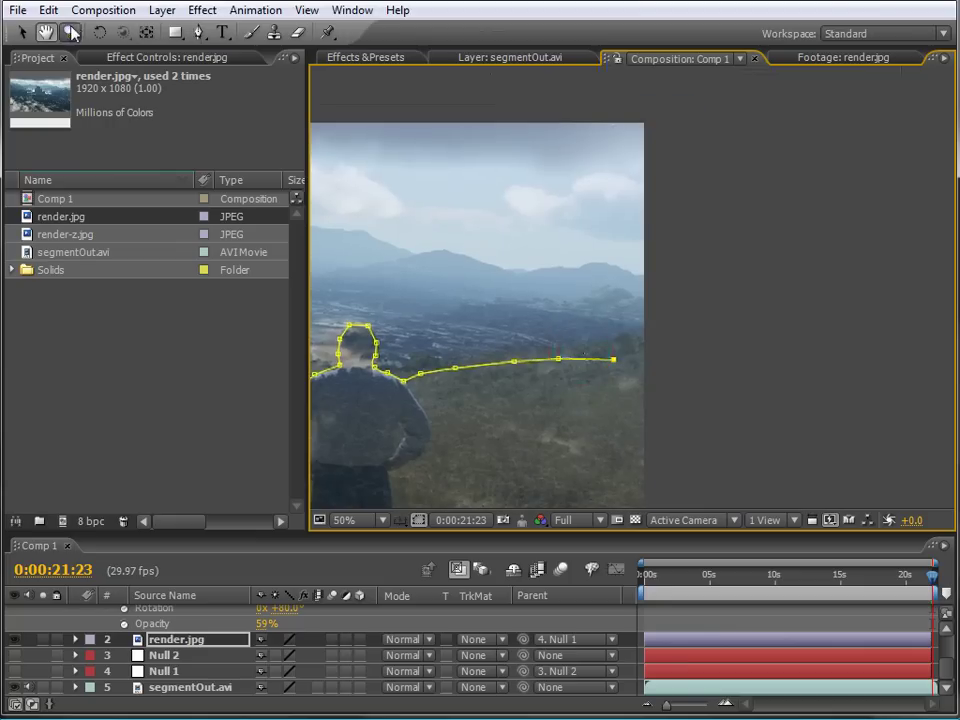
{"action": "left_click", "coordinate": [199, 32]}
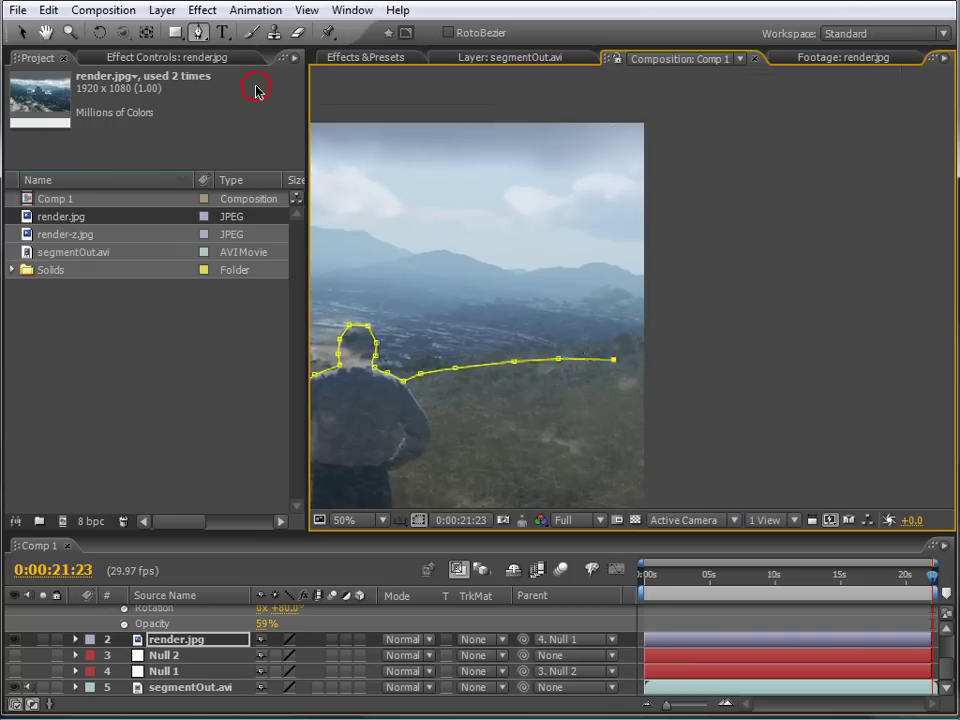
{"action": "left_click", "coordinate": [662, 349]}
Step: Run the mask path around the outside of the frame above the sky and close it at its starting point
{"action": "left_click", "coordinate": [686, 90]}
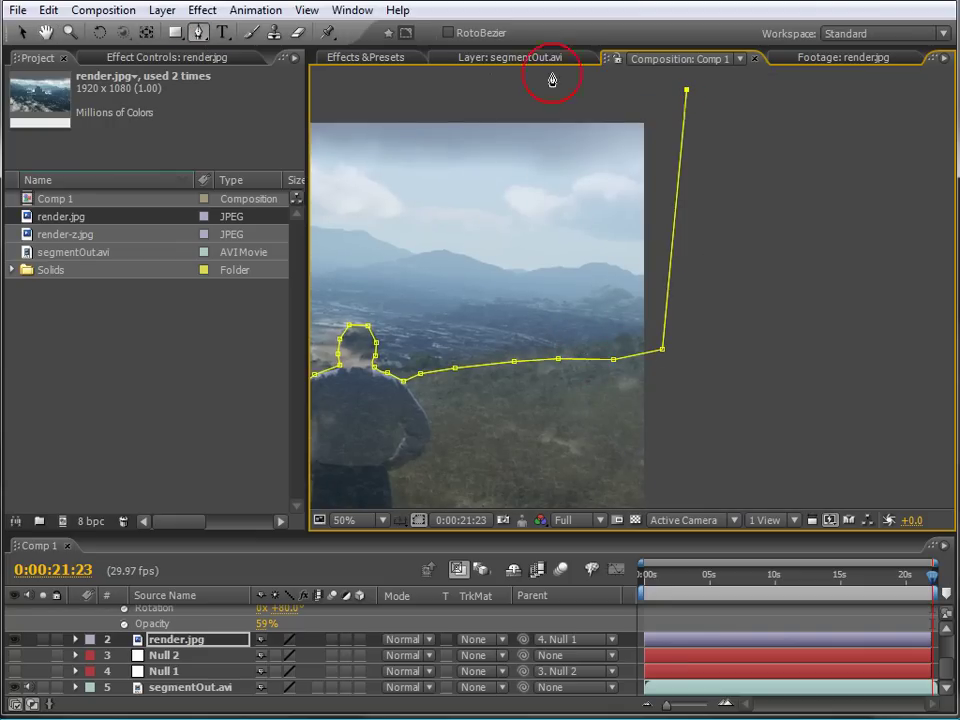
{"action": "left_click", "coordinate": [46, 32]}
{"action": "left_click_drag", "start_coordinate": [309, 221], "coordinate": [229, 331]}
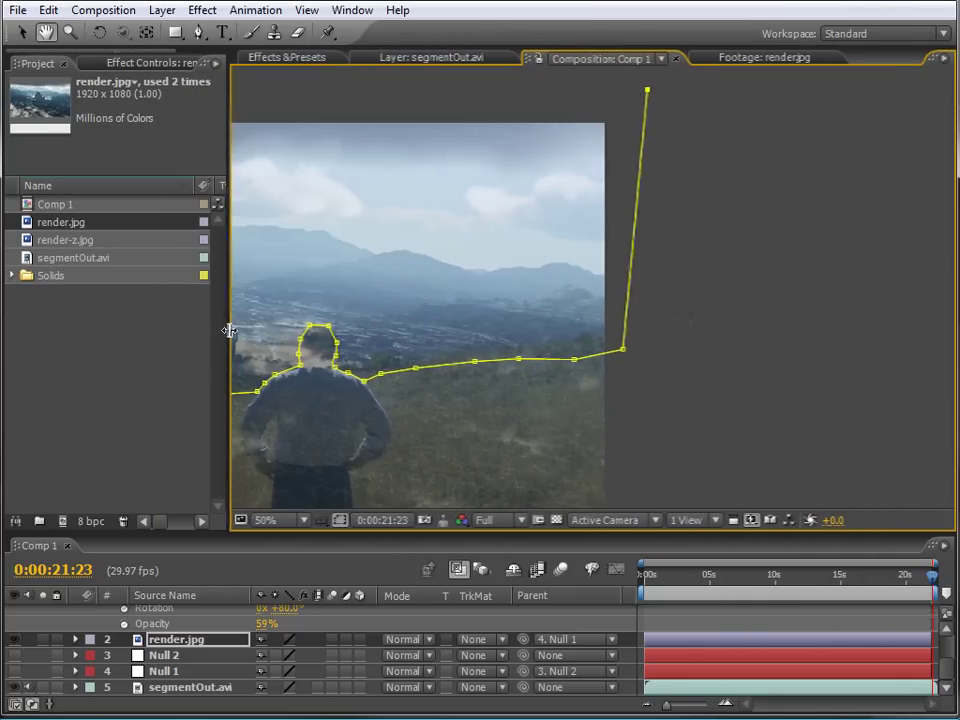
{"action": "scroll", "coordinate": [628, 332], "scroll_direction": "down", "scroll_amount": 2}
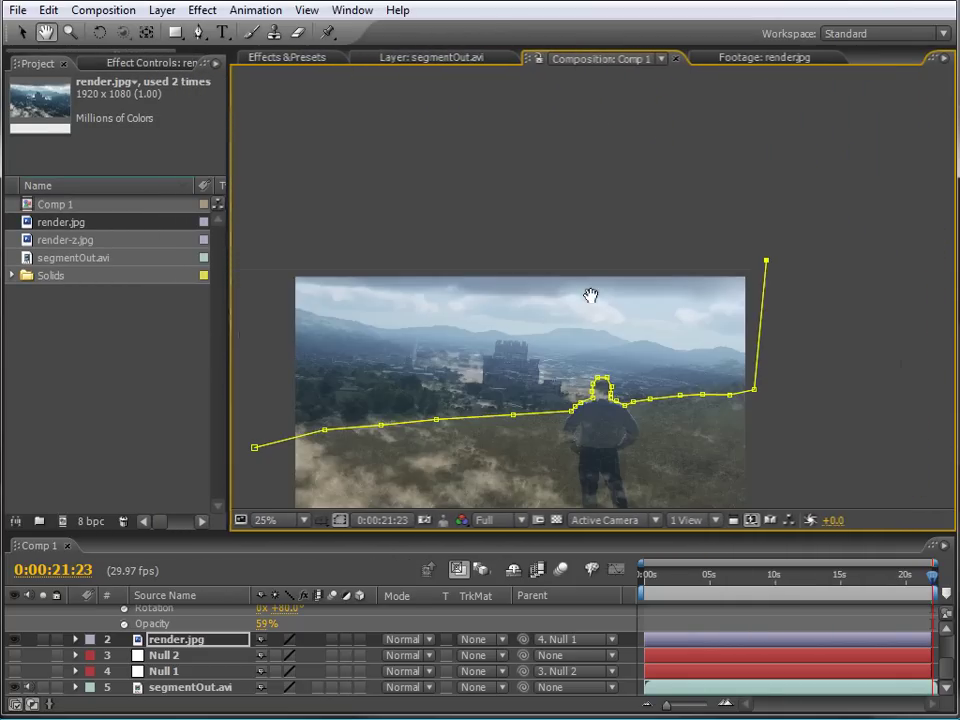
{"action": "left_click", "coordinate": [197, 32]}
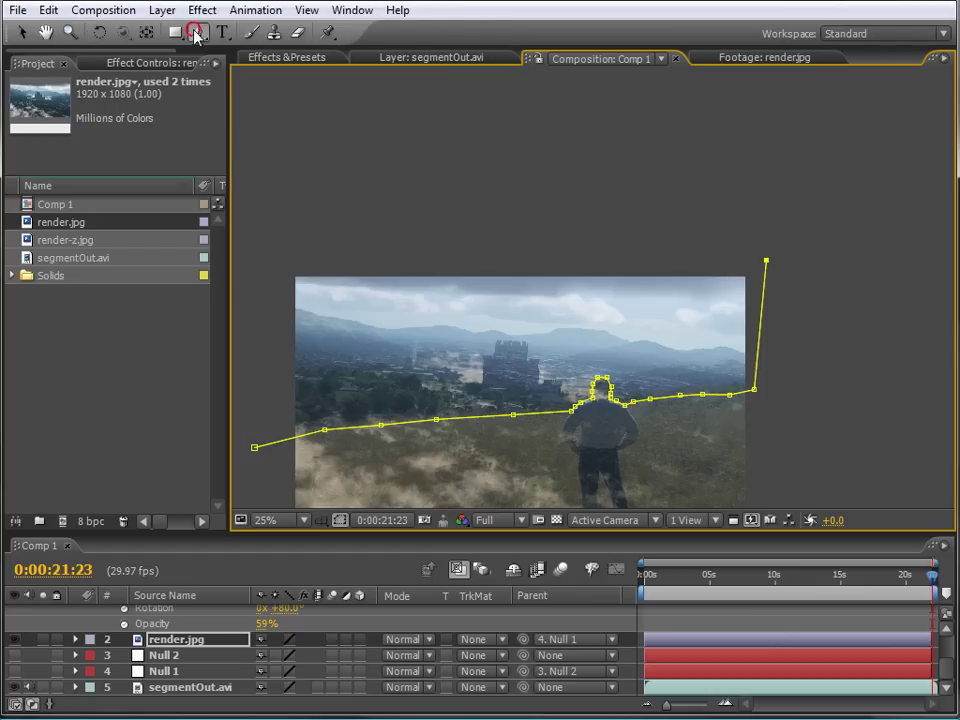
{"action": "left_click", "coordinate": [266, 241]}
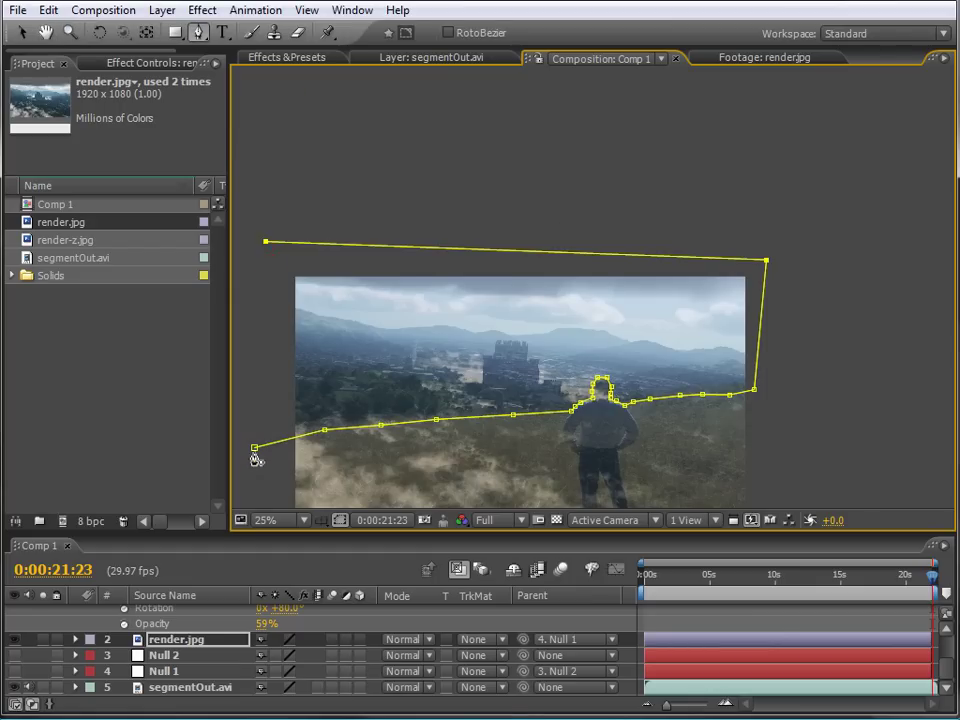
{"action": "left_click", "coordinate": [255, 452]}
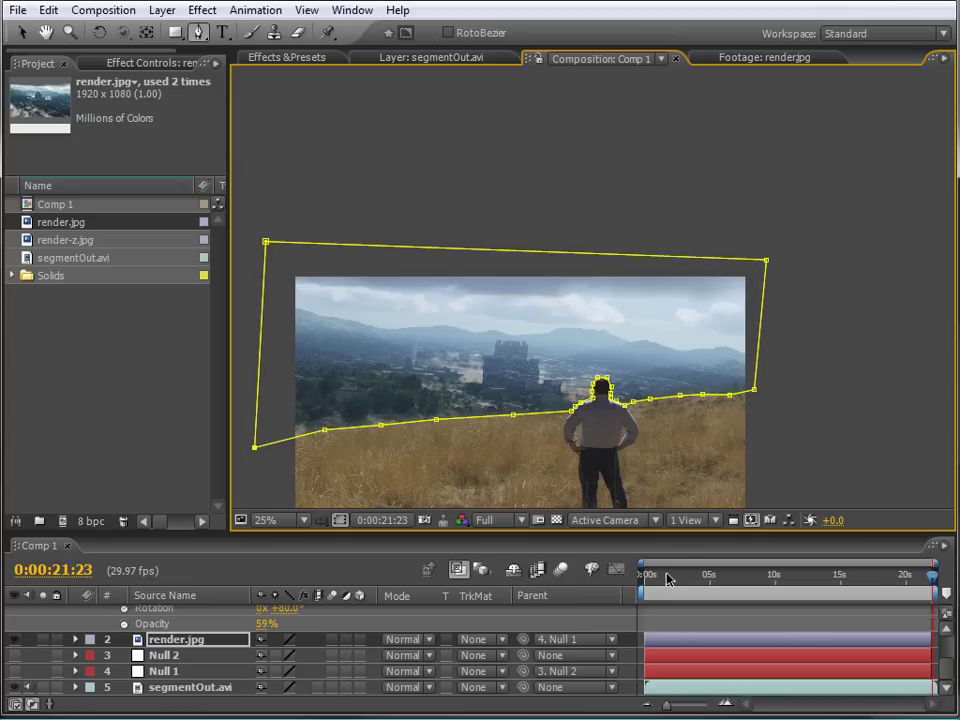
Step: At 0:00:08:21, start a Pen mask on the mirrored render.jpg layer, tracing from the ridge beside the man's shoulder over his head
{"action": "left_click_drag", "start_coordinate": [933, 580], "coordinate": [763, 580]}
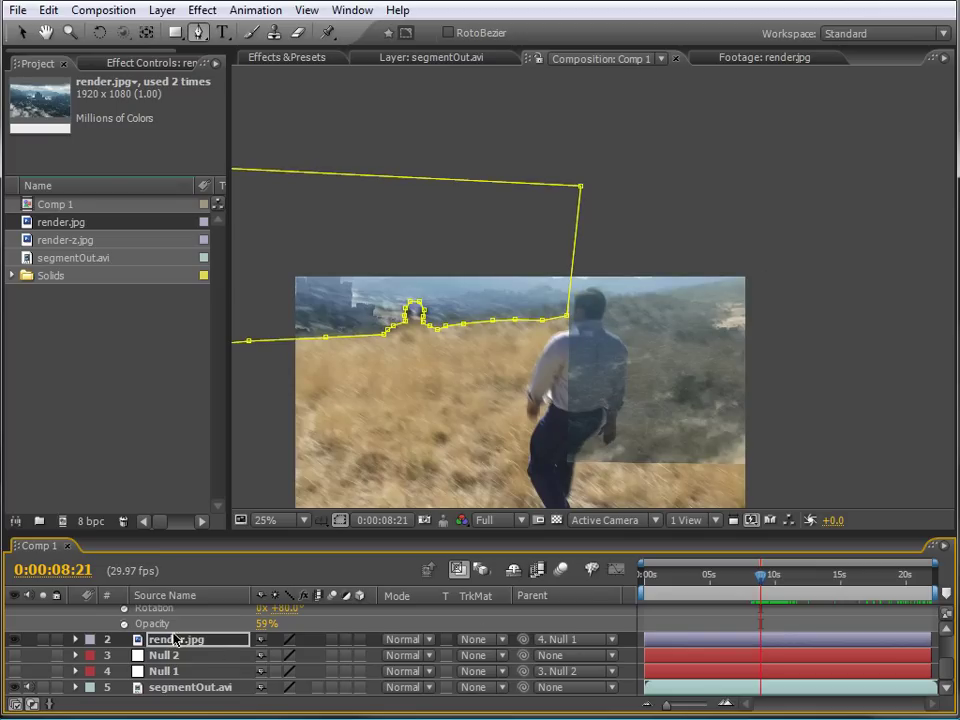
{"action": "scroll", "coordinate": [945, 665], "scroll_direction": "up", "scroll_amount": 3}
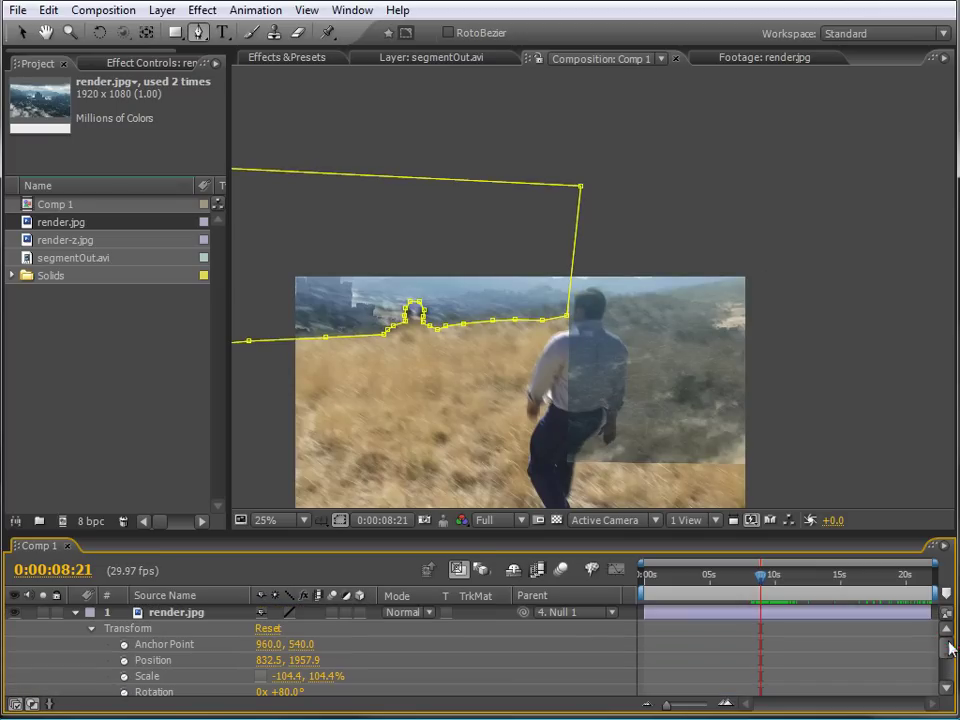
{"action": "left_click", "coordinate": [77, 614]}
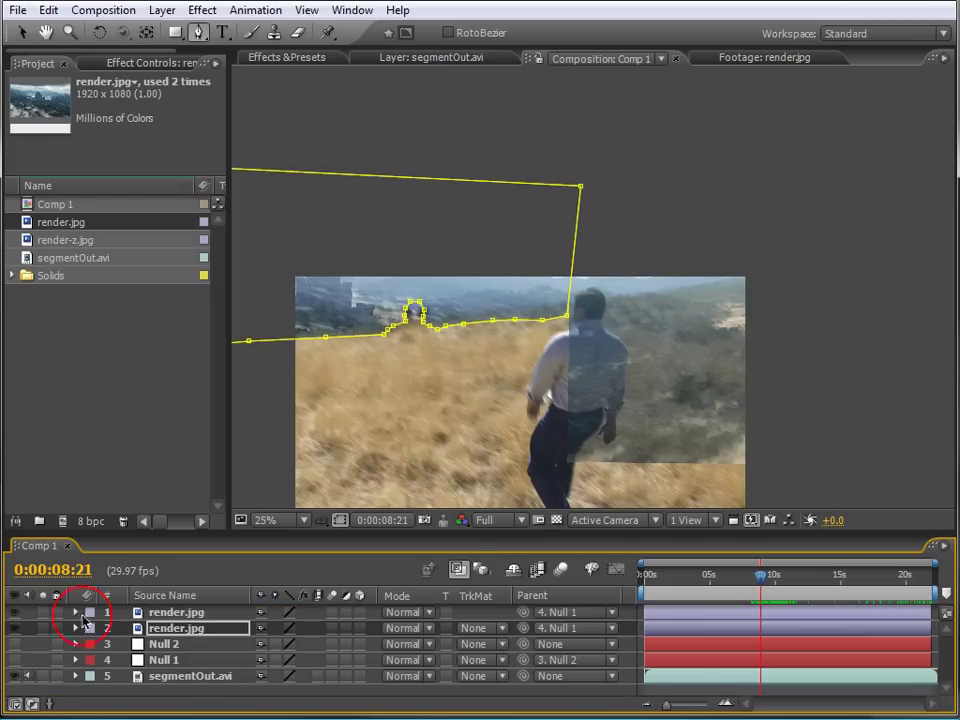
{"action": "left_click", "coordinate": [176, 613]}
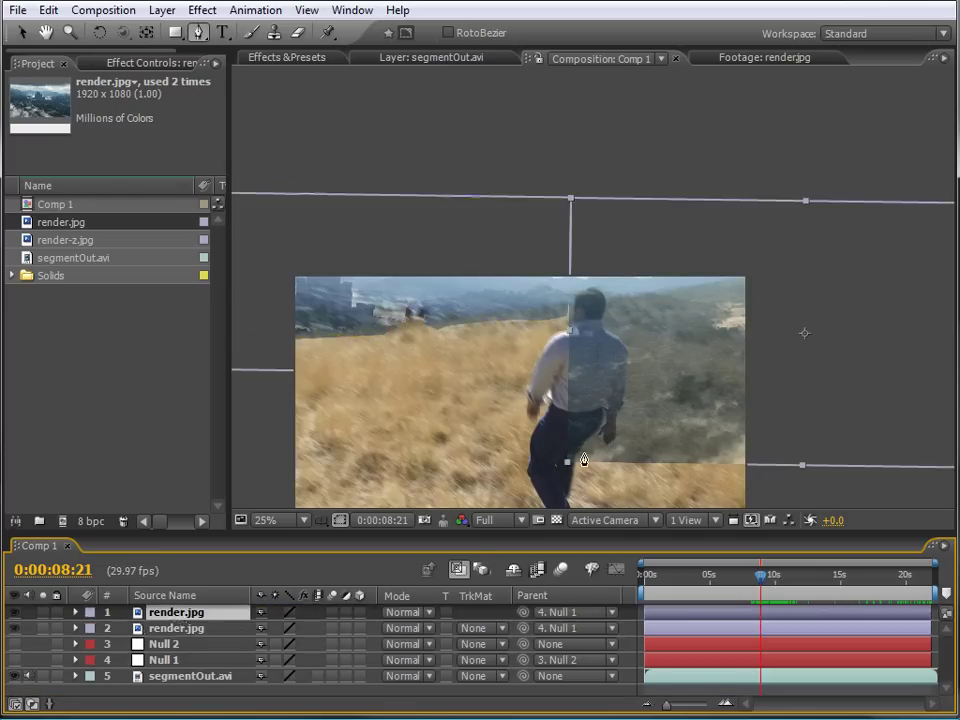
{"action": "left_click", "coordinate": [564, 316]}
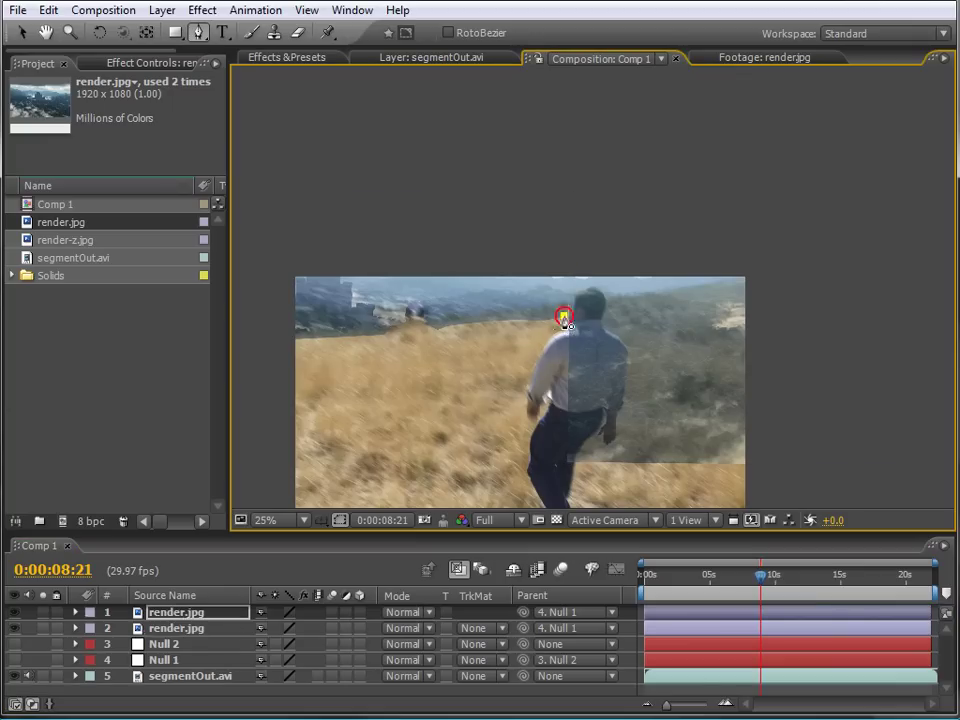
{"action": "left_click", "coordinate": [573, 301]}
{"action": "left_click", "coordinate": [579, 293]}
{"action": "left_click", "coordinate": [593, 289]}
{"action": "left_click", "coordinate": [606, 300]}
Step: Continue the mirrored layer's mask along the ridge past the frame's right edge, around above the frame, and close it
{"action": "left_click", "coordinate": [622, 298]}
{"action": "left_click", "coordinate": [655, 294]}
{"action": "left_click", "coordinate": [689, 286]}
{"action": "left_click", "coordinate": [741, 277]}
{"action": "left_click", "coordinate": [820, 258]}
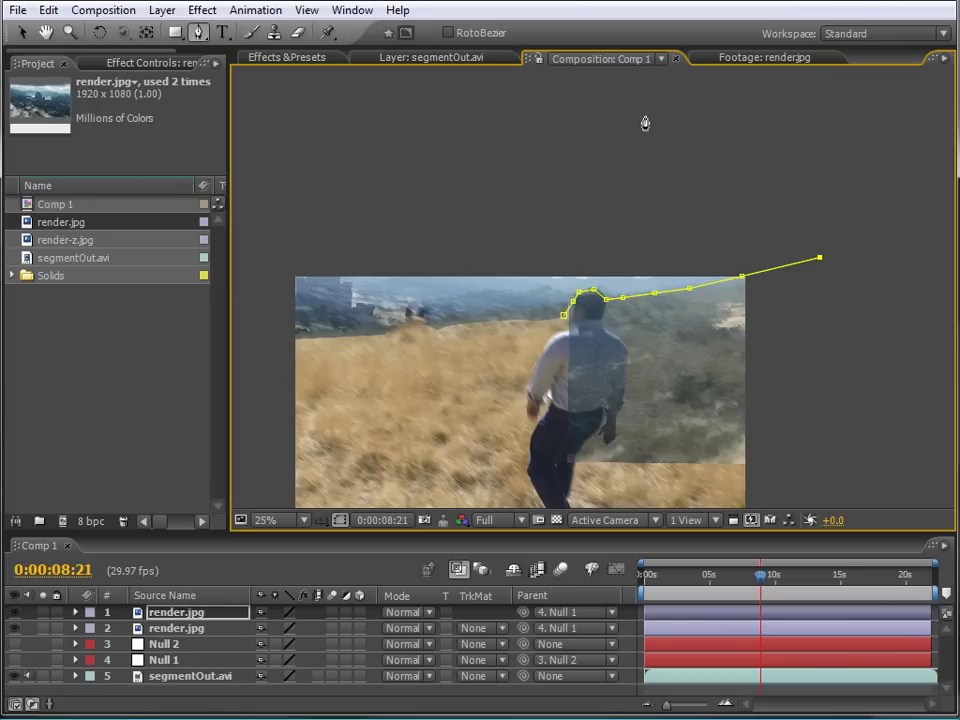
{"action": "left_click", "coordinate": [829, 157]}
{"action": "left_click", "coordinate": [482, 140]}
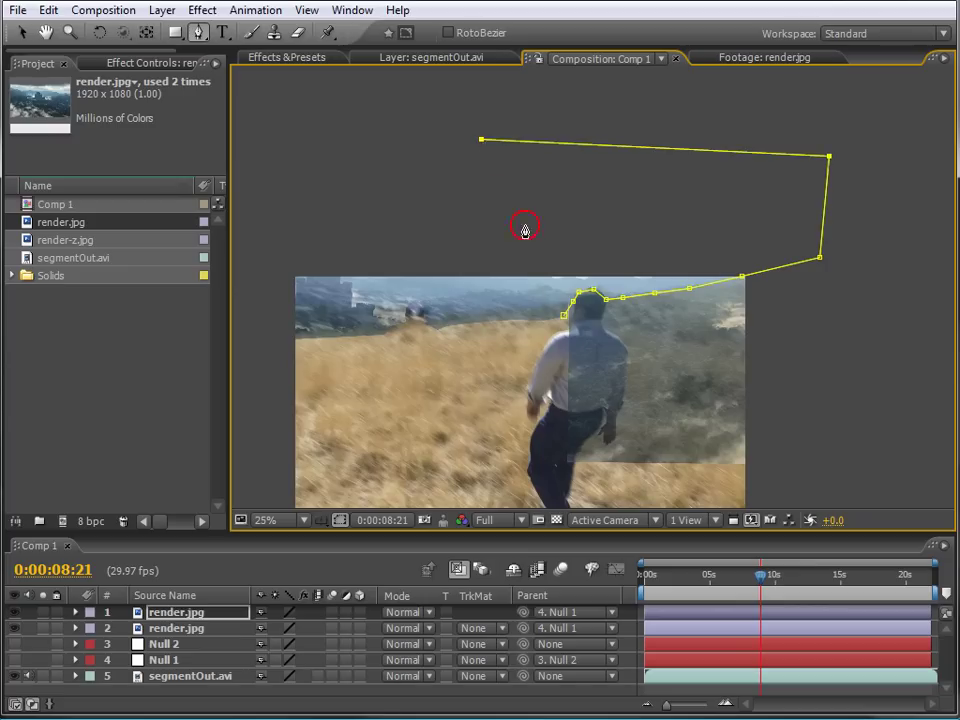
{"action": "left_click", "coordinate": [564, 317]}
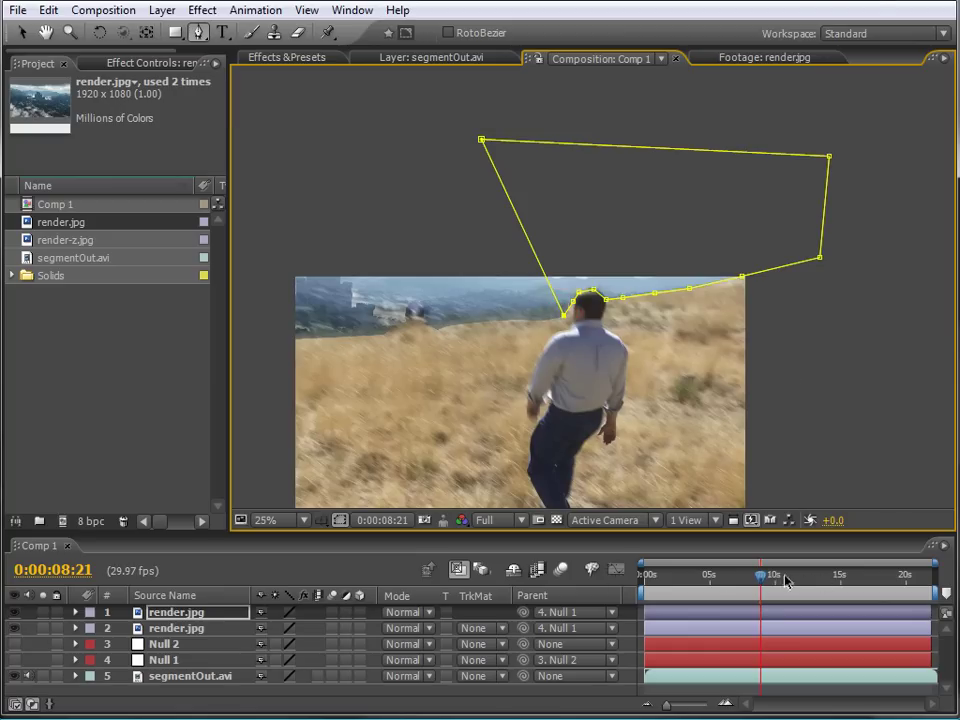
Step: At 0:00:08:10, raise the original render.jpg layer's mask points just left of the head outline to above the frame
{"action": "mouse_move", "coordinate": [761, 577]}
{"action": "left_mouse_down"}
{"action": "mouse_move", "coordinate": [707, 578]}
{"action": "mouse_move", "coordinate": [755, 580]}
{"action": "left_mouse_up"}
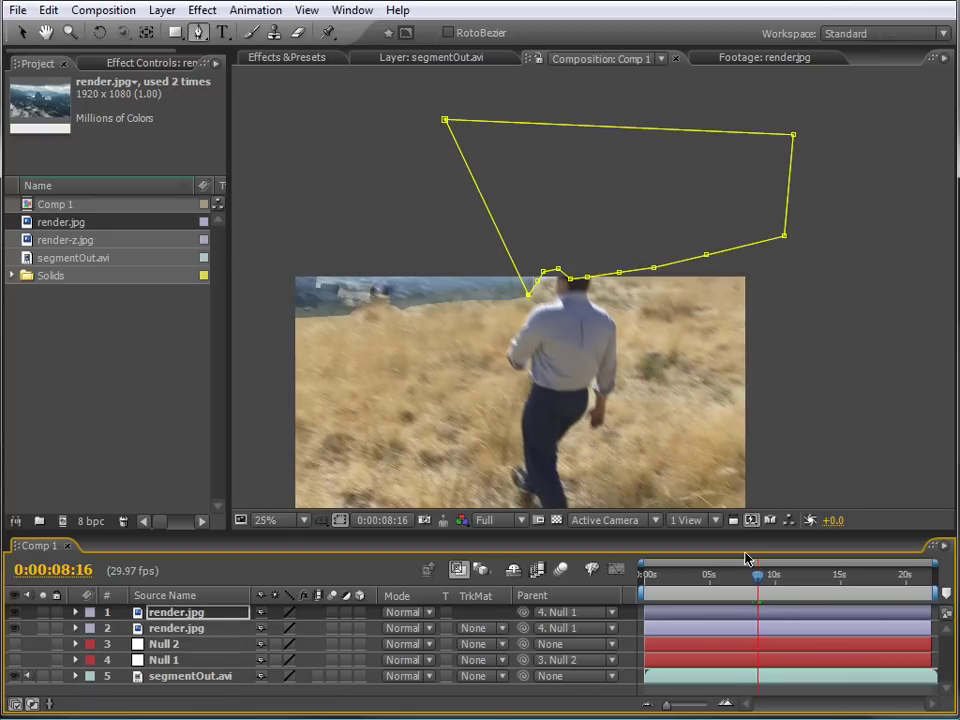
{"action": "mouse_move", "coordinate": [763, 585]}
{"action": "left_mouse_down"}
{"action": "mouse_move", "coordinate": [768, 578]}
{"action": "mouse_move", "coordinate": [757, 578]}
{"action": "mouse_move", "coordinate": [812, 583]}
{"action": "mouse_move", "coordinate": [760, 575]}
{"action": "left_mouse_up"}
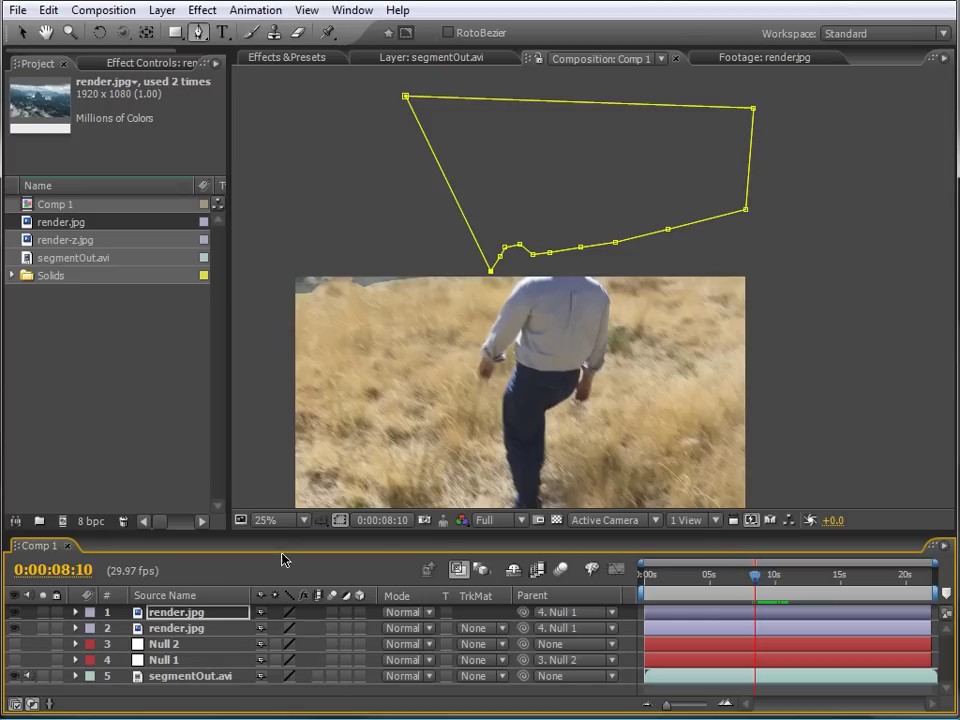
{"action": "left_click", "coordinate": [185, 628]}
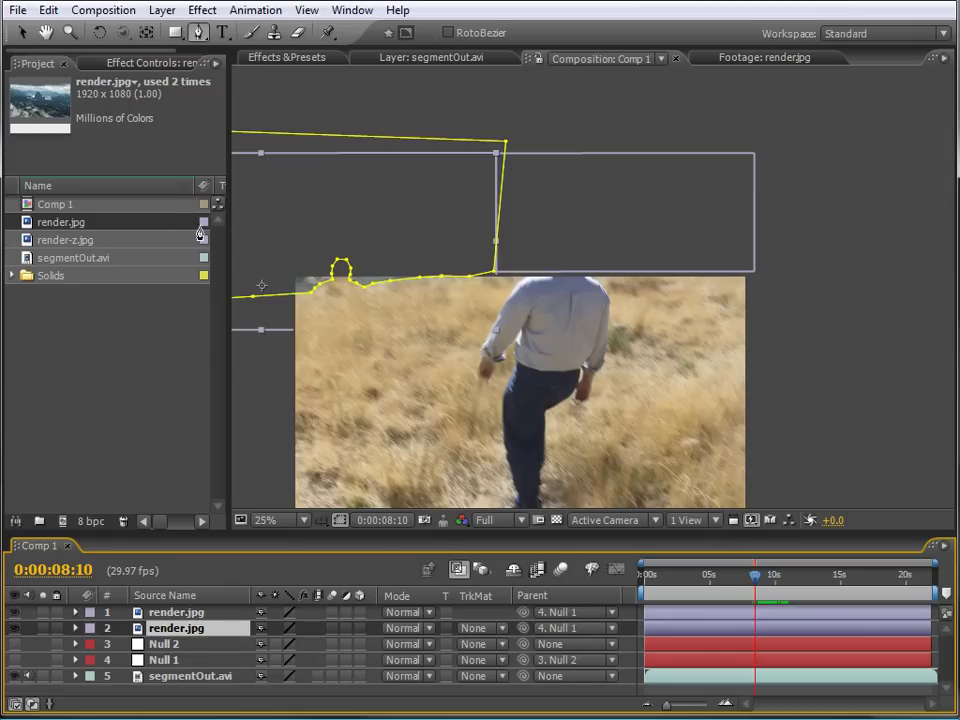
{"action": "scroll", "coordinate": [320, 290], "scroll_direction": "up", "scroll_amount": 2}
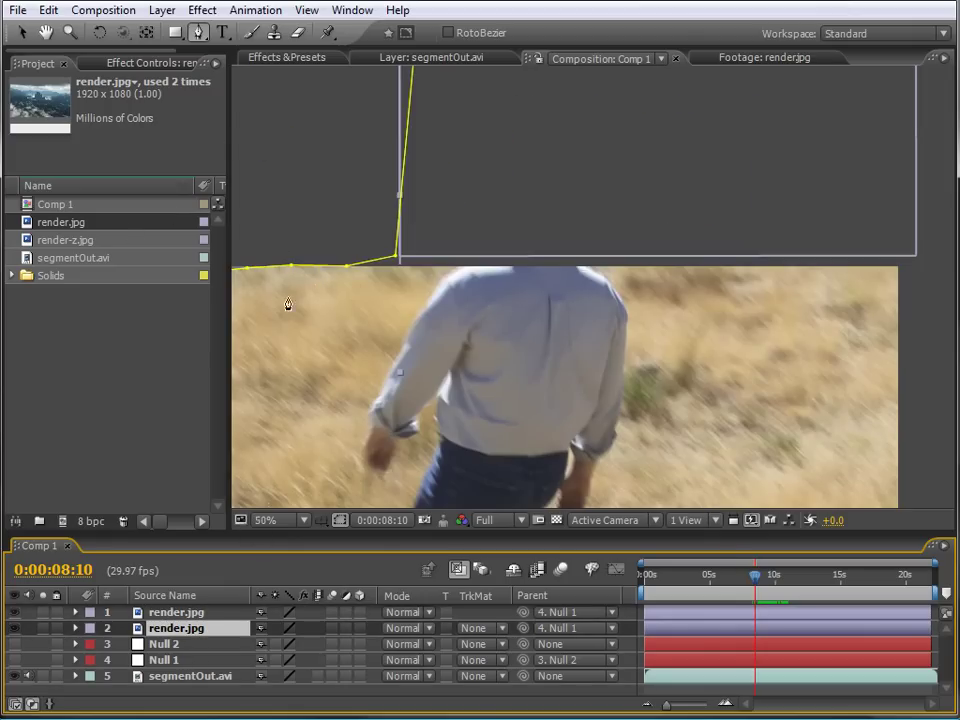
{"action": "left_click", "coordinate": [46, 32]}
{"action": "left_click_drag", "start_coordinate": [382, 237], "coordinate": [850, 349]}
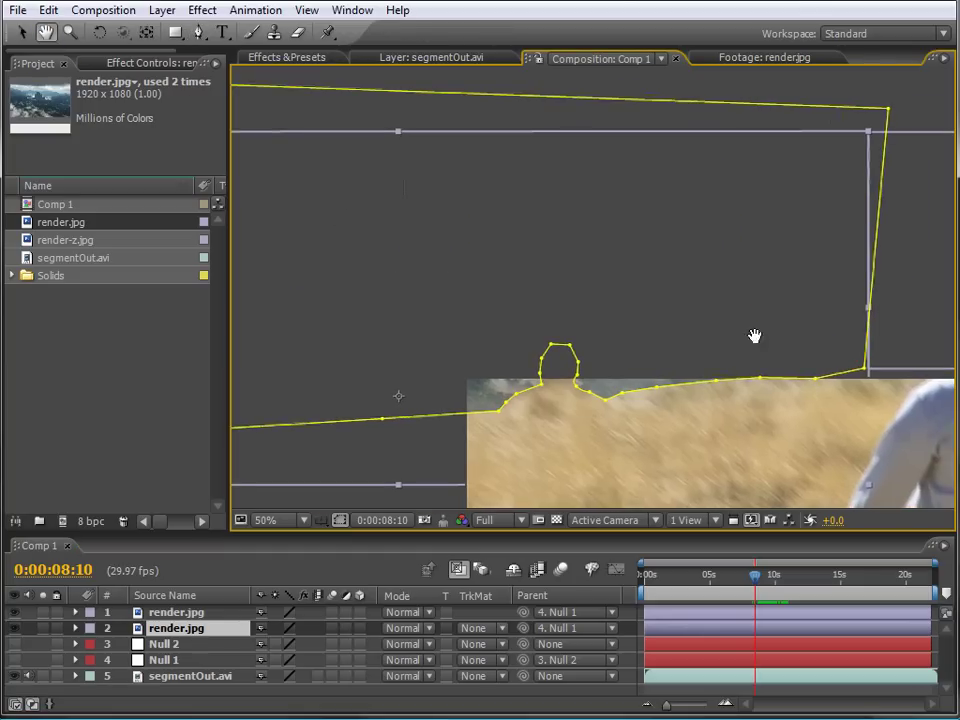
{"action": "left_click", "coordinate": [201, 32]}
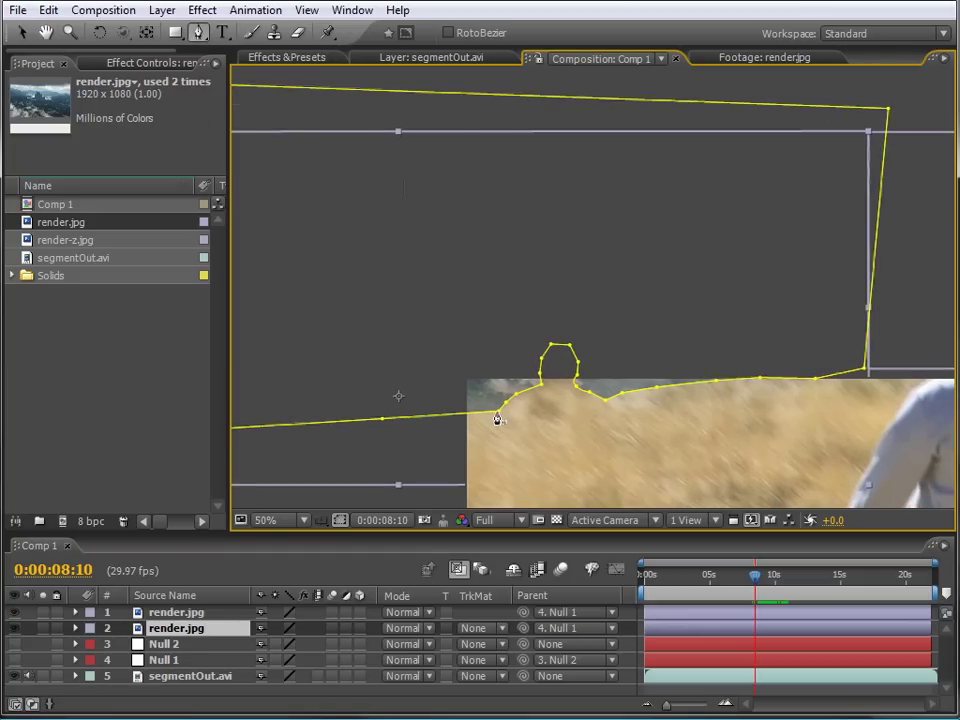
{"action": "left_click_drag", "start_coordinate": [502, 415], "coordinate": [457, 372]}
{"action": "left_click_drag", "start_coordinate": [505, 402], "coordinate": [597, 396]}
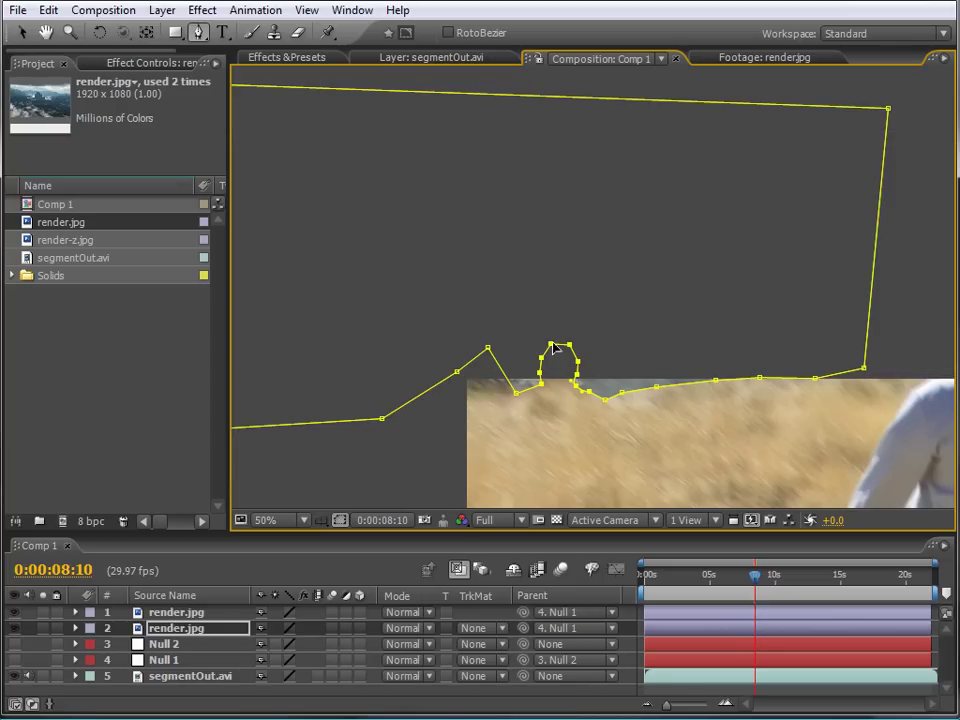
Step: Raise the mask's head outline and the ridge points on both sides of it above the frame's upper edge
{"action": "left_click_drag", "start_coordinate": [551, 342], "coordinate": [555, 318]}
{"action": "left_click_drag", "start_coordinate": [478, 375], "coordinate": [567, 431]}
{"action": "left_click_drag", "start_coordinate": [515, 391], "coordinate": [517, 366]}
{"action": "left_click_drag", "start_coordinate": [589, 380], "coordinate": [736, 439]}
{"action": "left_click_drag", "start_coordinate": [656, 389], "coordinate": [666, 360]}
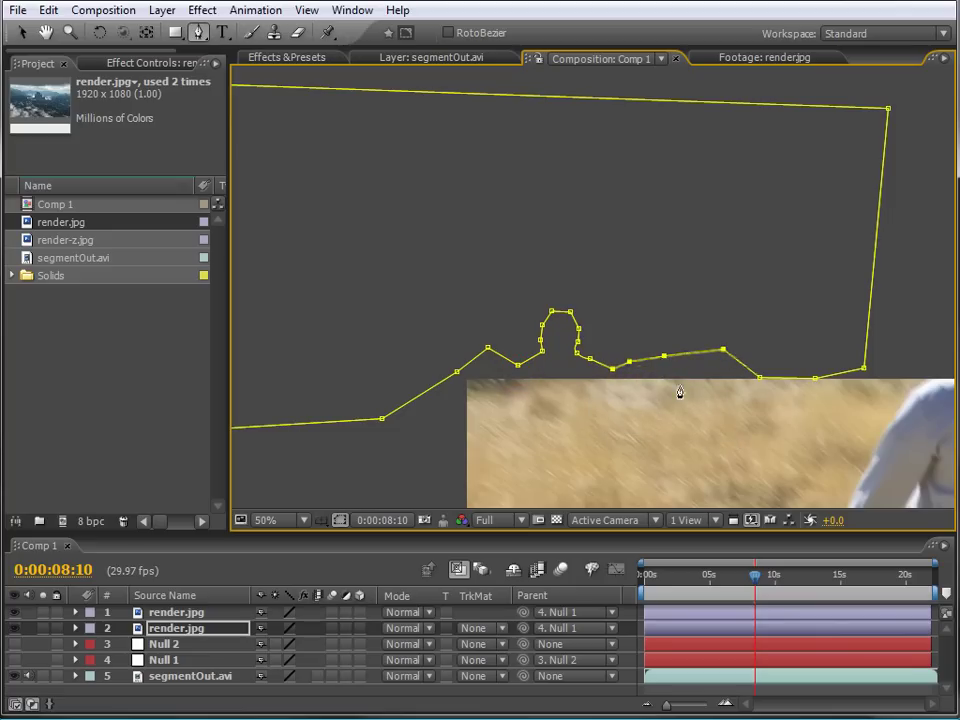
Step: Turn on Mask Path keyframing for Mask 1 of the original render.jpg layer at 0:00:08:10
{"action": "left_click", "coordinate": [77, 634]}
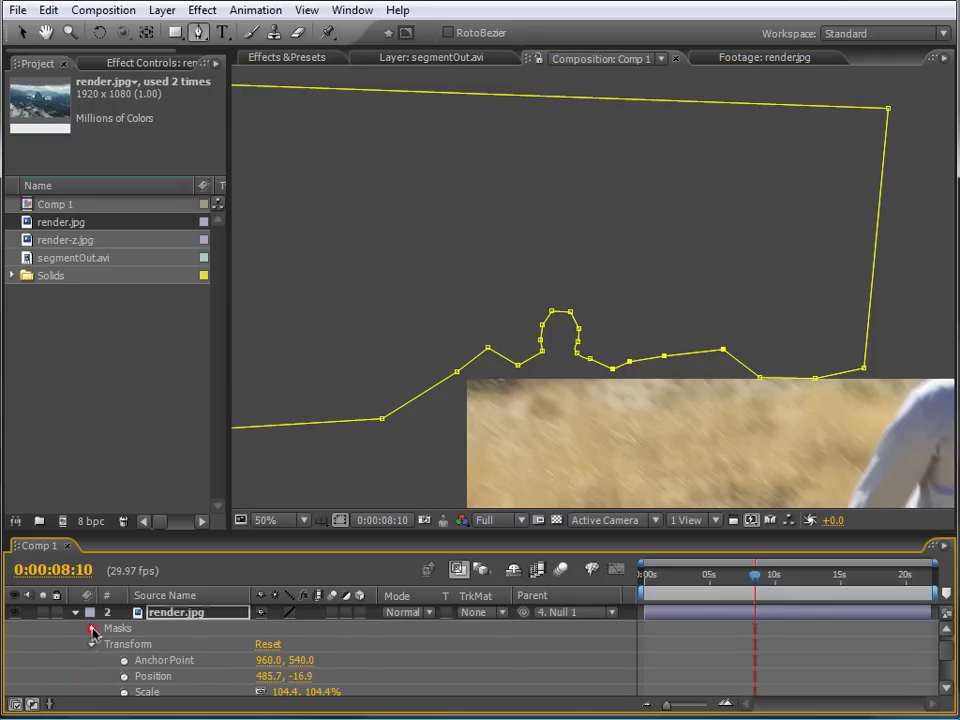
{"action": "left_click", "coordinate": [92, 629]}
{"action": "left_click", "coordinate": [100, 646]}
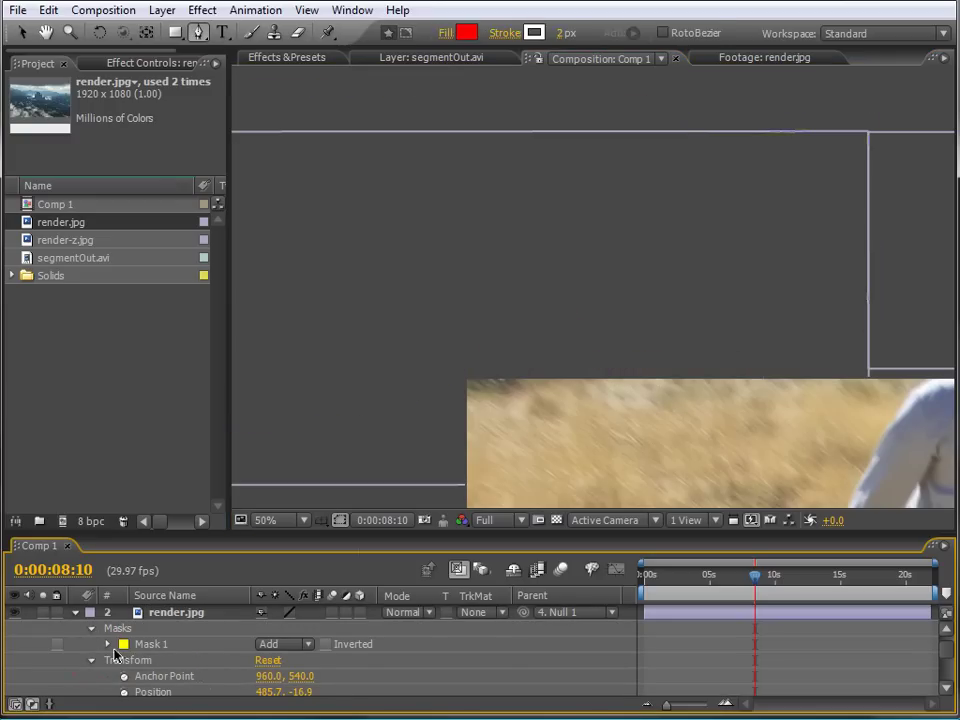
{"action": "left_click", "coordinate": [108, 645]}
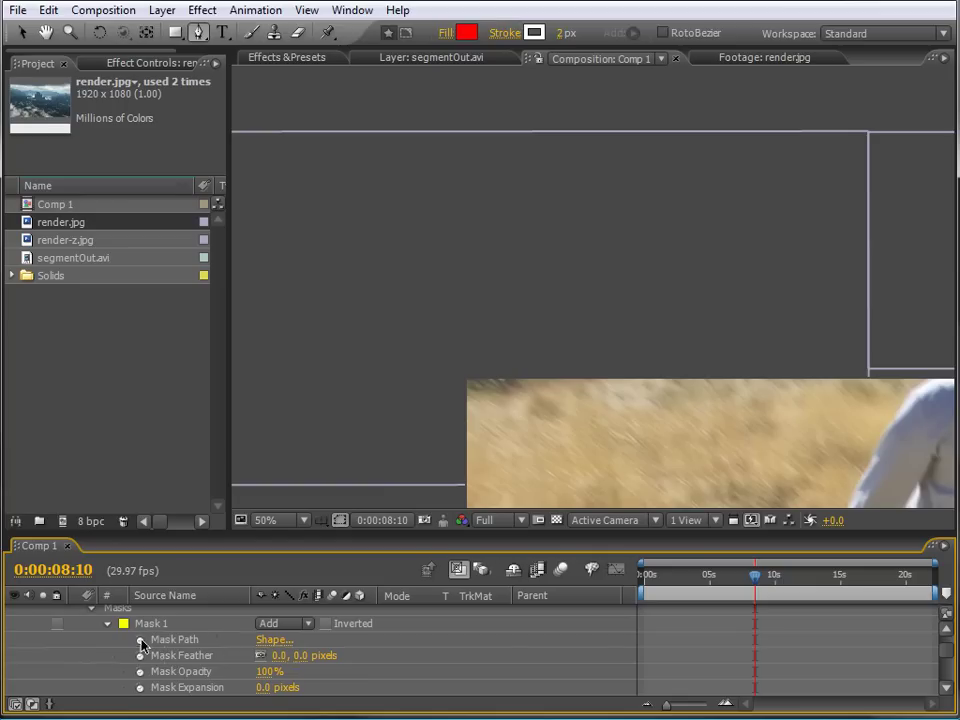
{"action": "left_click", "coordinate": [141, 645]}
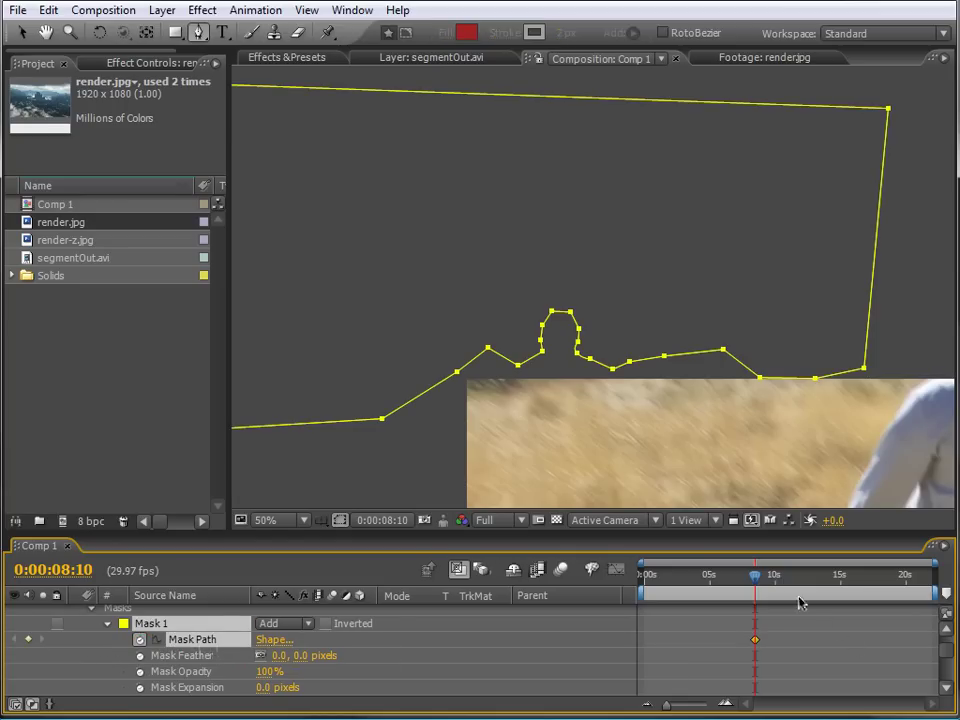
Step: At 0:00:08:13, fit the left ridge points of Mask 1 to the hill and lower the head outline's left side onto the ridge
{"action": "left_click_drag", "start_coordinate": [757, 583], "coordinate": [757, 583]}
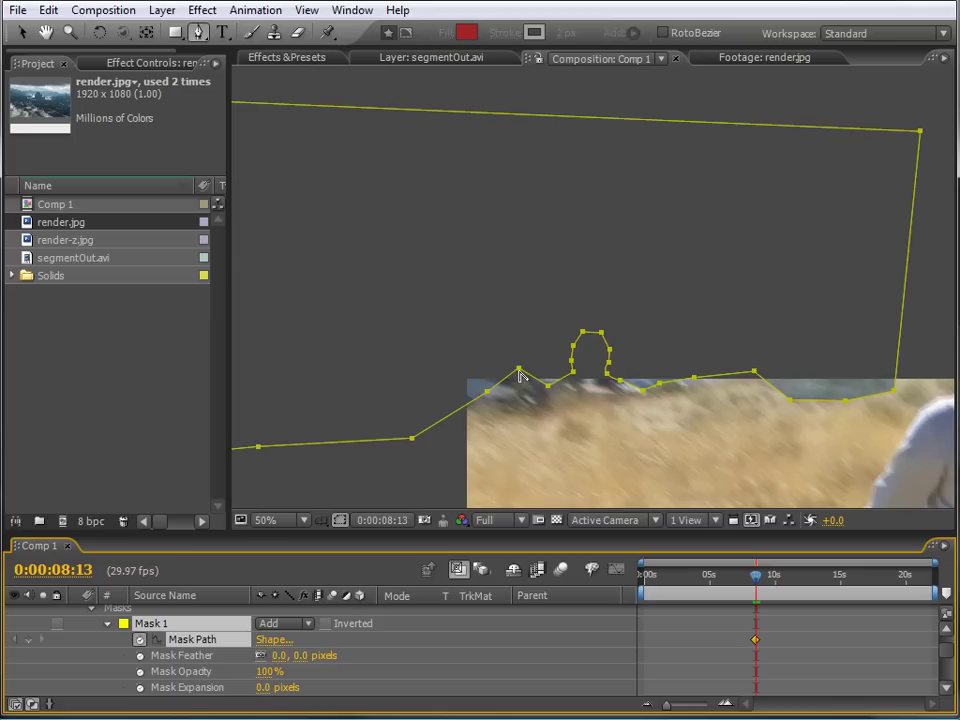
{"action": "left_click_drag", "start_coordinate": [519, 371], "coordinate": [476, 397]}
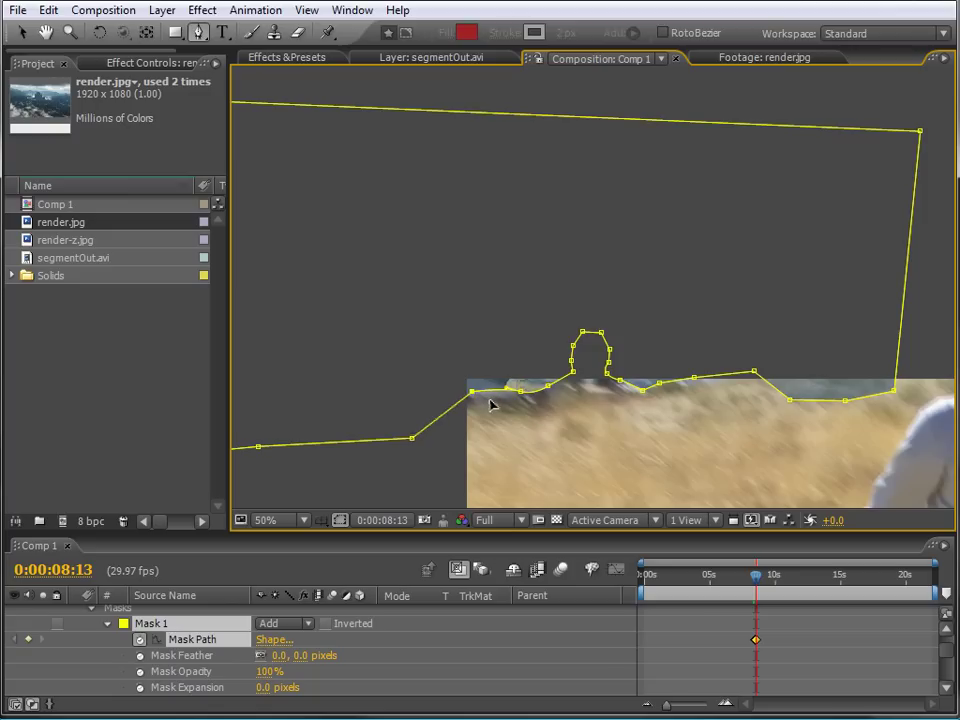
{"action": "key", "text": "ctrl+z"}
{"action": "mouse_move", "coordinate": [574, 373]}
{"action": "left_mouse_down"}
{"action": "mouse_move", "coordinate": [570, 385]}
{"action": "mouse_move", "coordinate": [575, 365]}
{"action": "mouse_move", "coordinate": [587, 384]}
{"action": "left_mouse_up"}
{"action": "left_click_drag", "start_coordinate": [588, 337], "coordinate": [599, 382]}
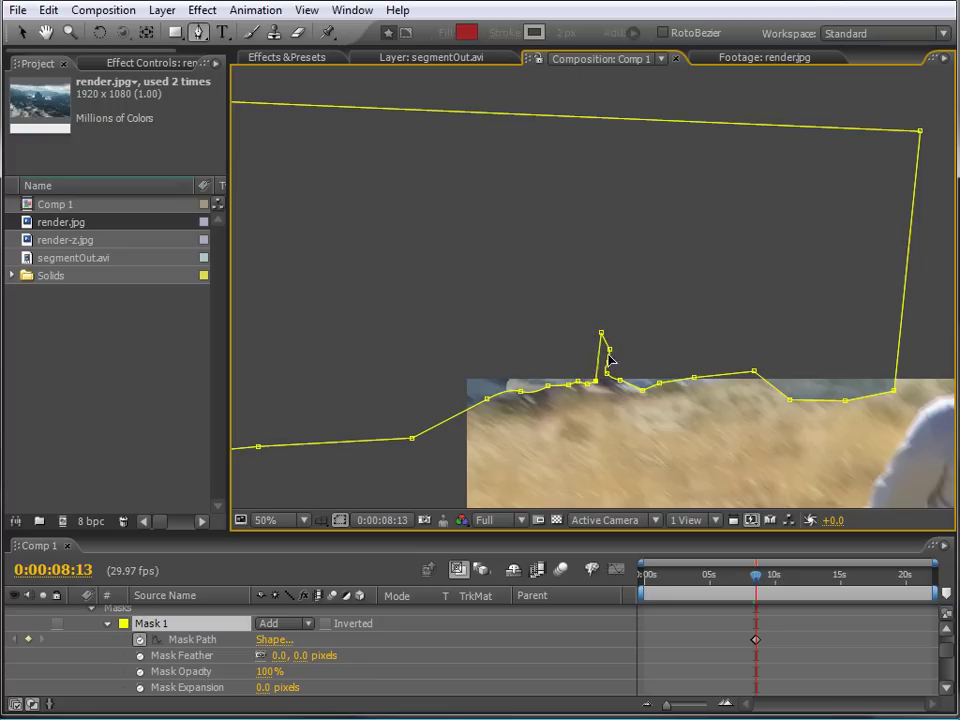
Step: Align the mask points right of the head outline with the ridge, raise the far-right points above the frame, and narrow the outline
{"action": "left_click", "coordinate": [646, 389]}
{"action": "left_click", "coordinate": [694, 382]}
{"action": "left_click_drag", "start_coordinate": [794, 402], "coordinate": [917, 350]}
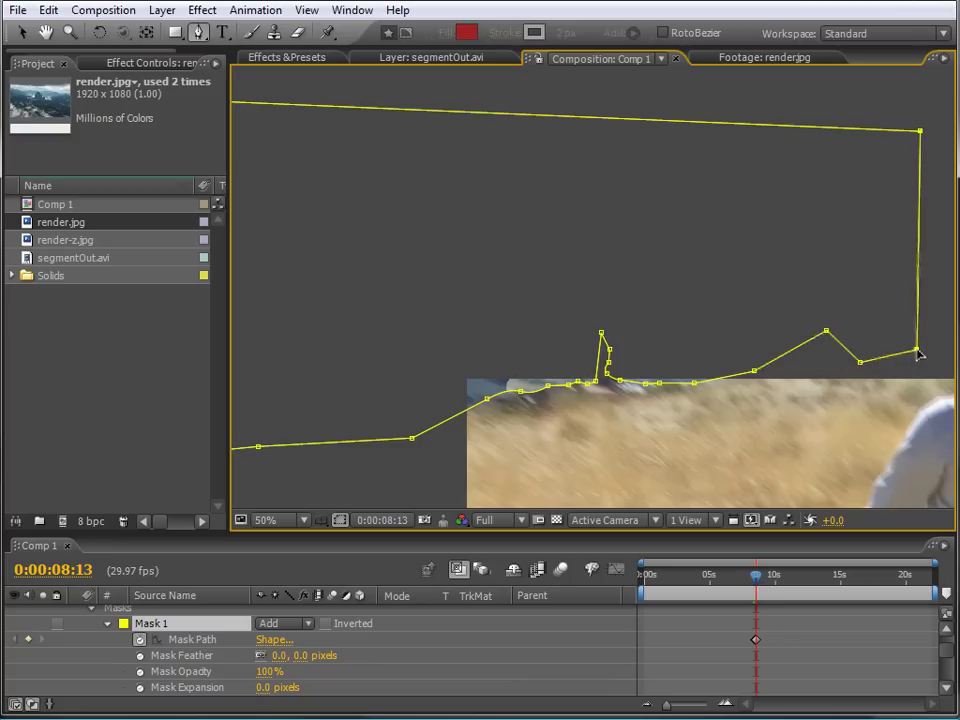
{"action": "left_click_drag", "start_coordinate": [859, 363], "coordinate": [874, 342]}
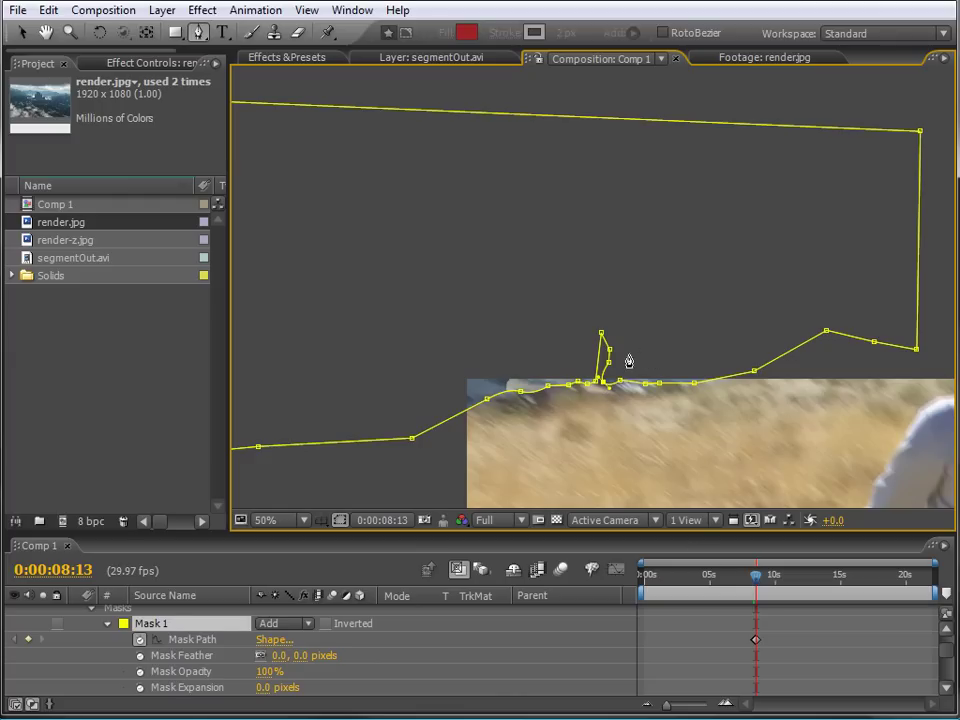
{"action": "left_click_drag", "start_coordinate": [608, 367], "coordinate": [605, 364]}
Step: At 0:00:08:14, reshape Mask 1's path to follow the hill ridge from the frame's left edge to its right edge
{"action": "left_click_drag", "start_coordinate": [754, 580], "coordinate": [756, 582]}
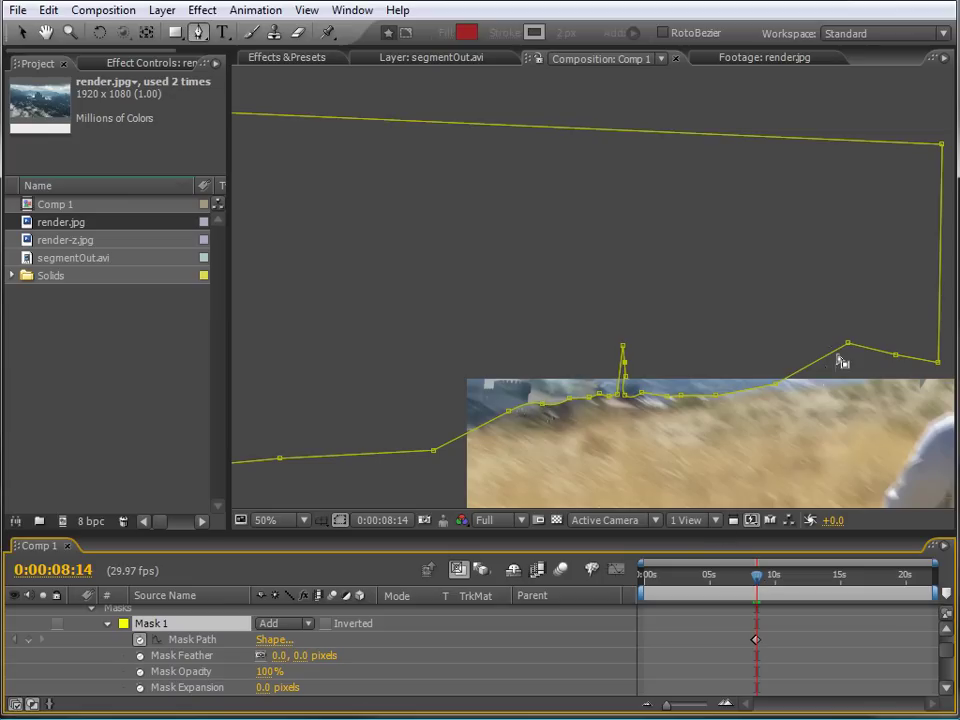
{"action": "left_click_drag", "start_coordinate": [848, 349], "coordinate": [897, 374]}
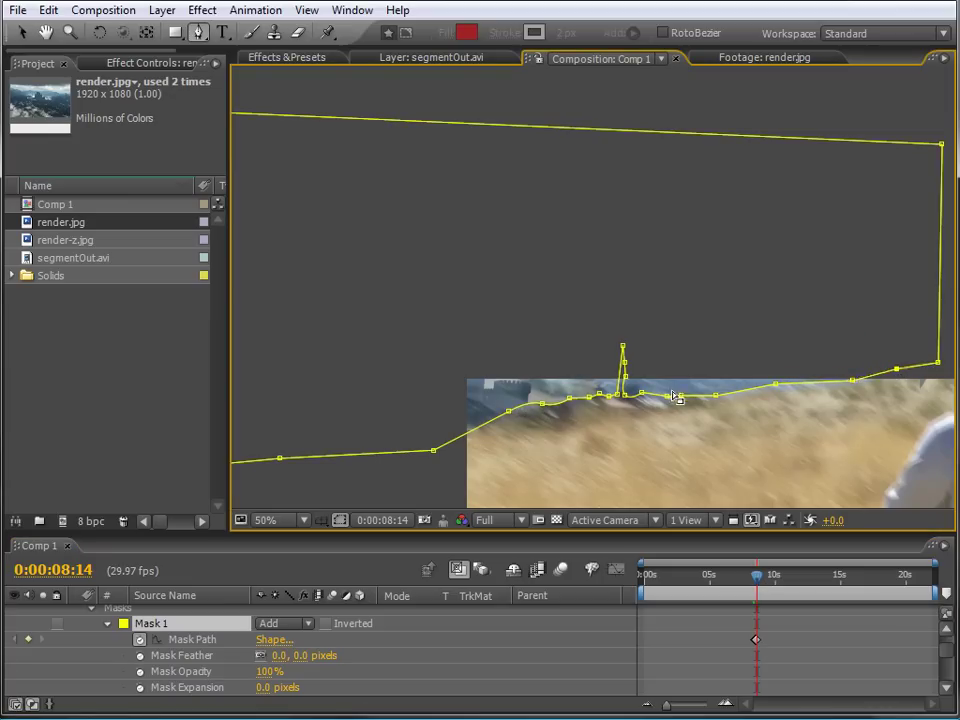
{"action": "left_click_drag", "start_coordinate": [541, 405], "coordinate": [548, 411]}
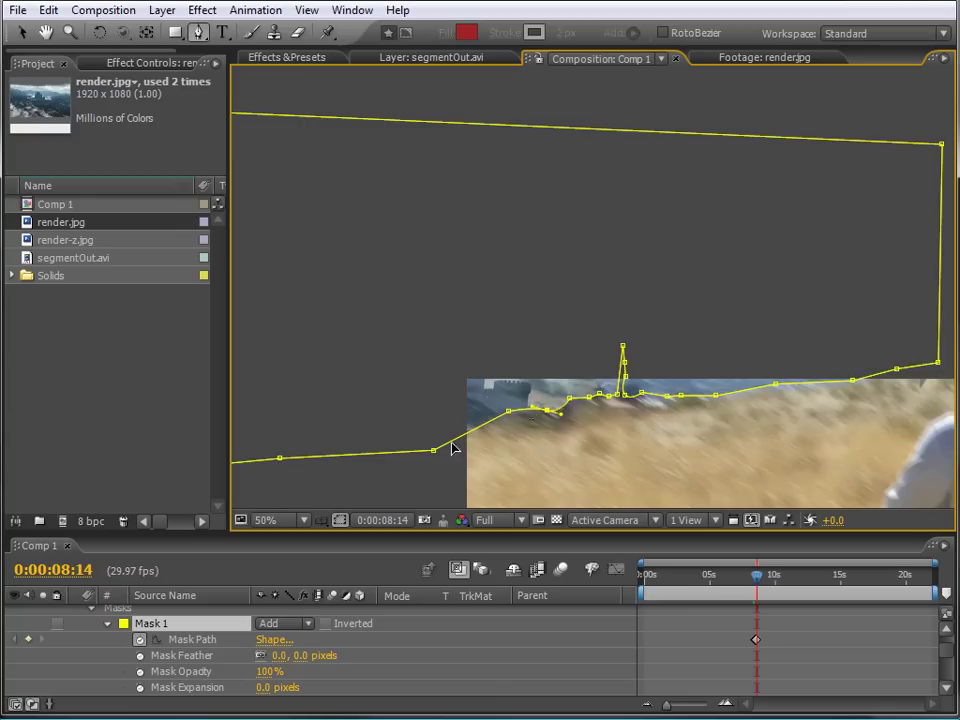
{"action": "mouse_move", "coordinate": [435, 451]}
{"action": "left_mouse_down"}
{"action": "mouse_move", "coordinate": [437, 428]}
{"action": "mouse_move", "coordinate": [436, 438]}
{"action": "left_mouse_up"}
{"action": "left_click_drag", "start_coordinate": [508, 412], "coordinate": [510, 418]}
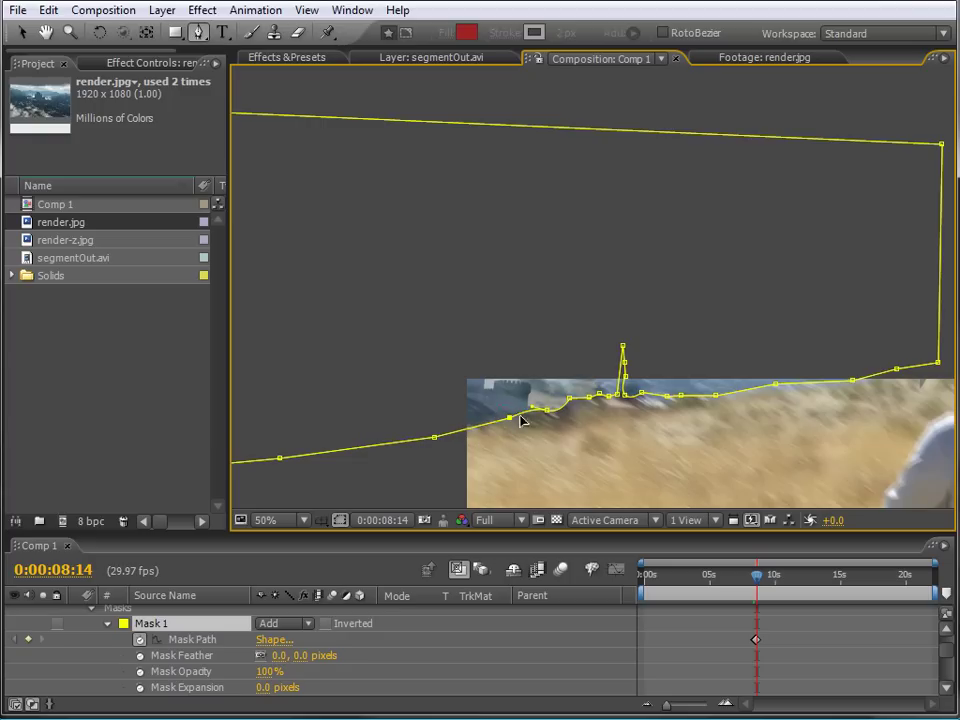
{"action": "left_click_drag", "start_coordinate": [570, 400], "coordinate": [642, 402]}
{"action": "left_click", "coordinate": [589, 401]}
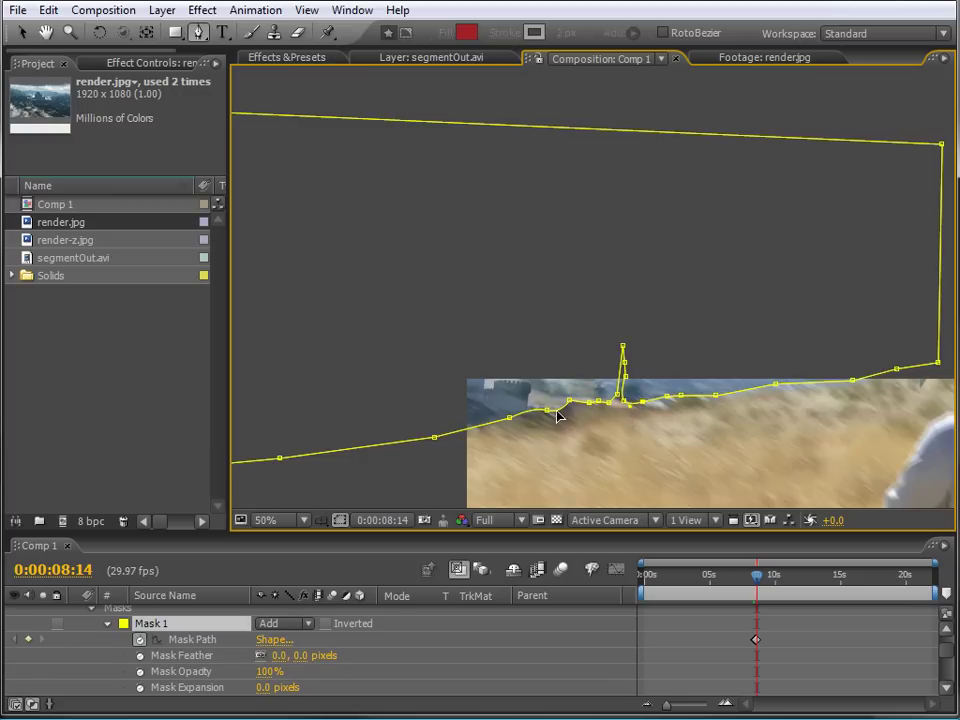
{"action": "left_click", "coordinate": [625, 376]}
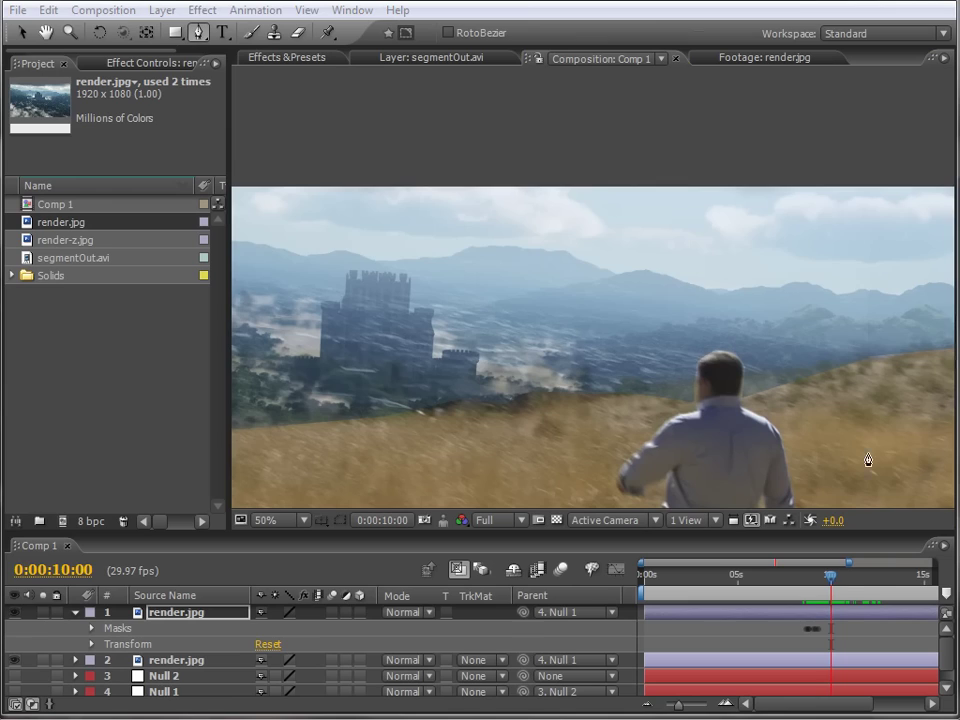
Step: At 0:00:10:05, set the original render.jpg layer's Opacity to 100%
{"action": "left_click_drag", "start_coordinate": [776, 575], "coordinate": [836, 585]}
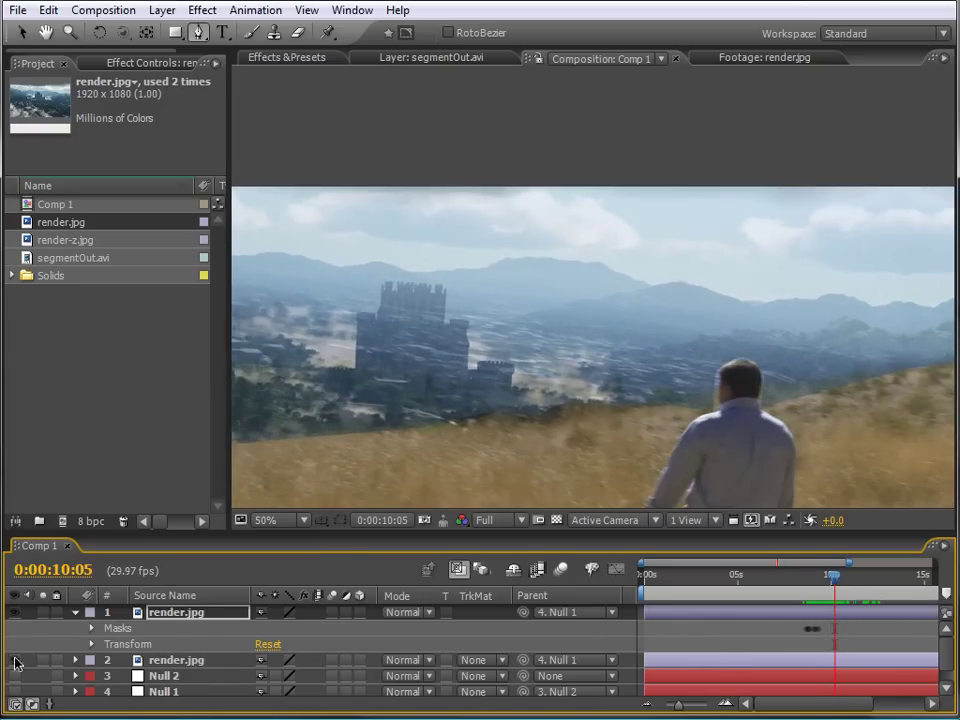
{"action": "left_click", "coordinate": [77, 662]}
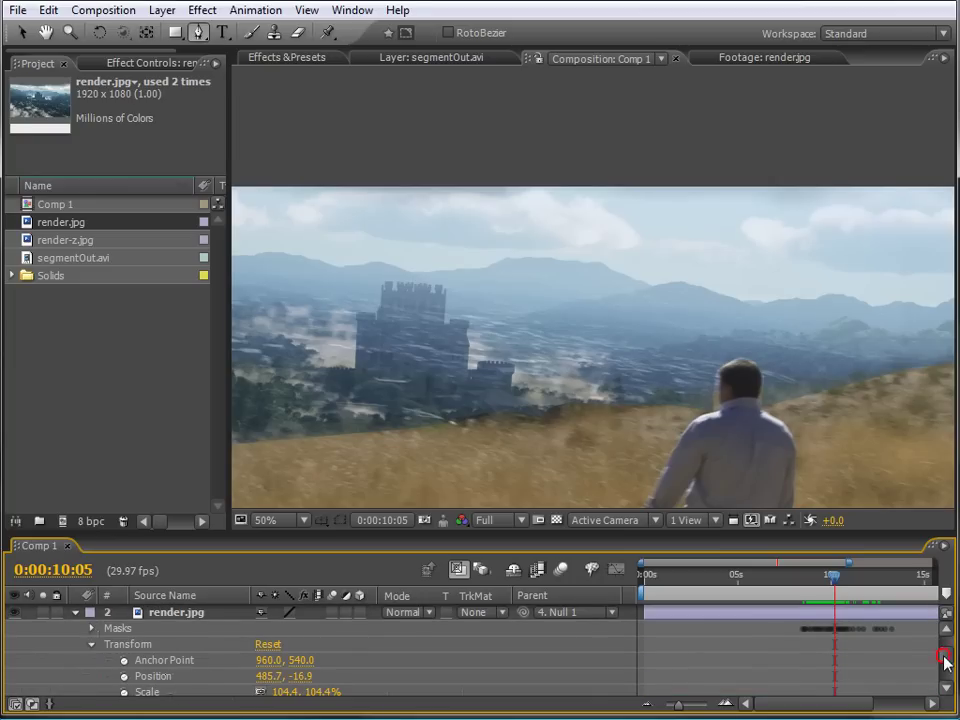
{"action": "scroll", "coordinate": [944, 660], "scroll_direction": "down", "scroll_amount": 3}
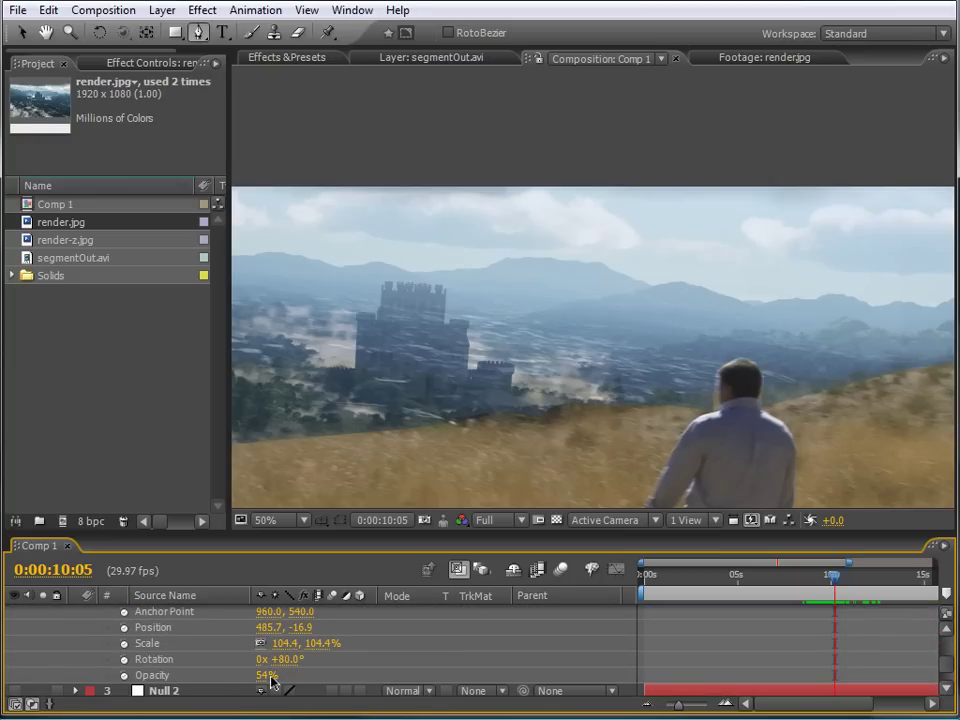
{"action": "left_click_drag", "start_coordinate": [272, 681], "coordinate": [321, 681]}
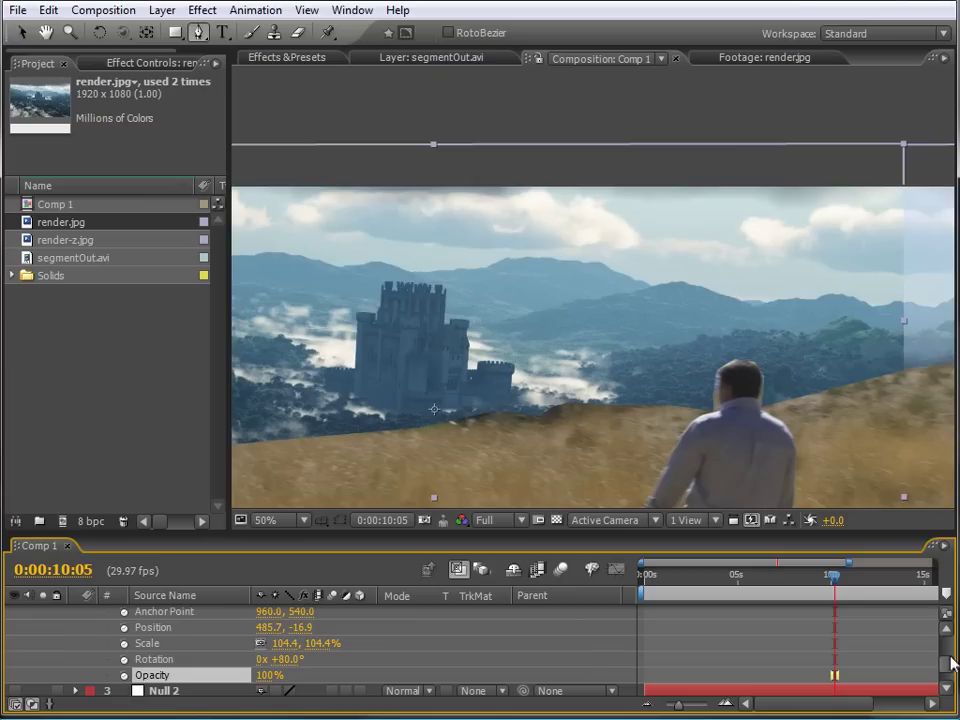
Step: Set Mask 1 of the original render.jpg layer to a 19-pixel Mask Feather and an 8-pixel Mask Expansion
{"action": "left_click_drag", "start_coordinate": [950, 667], "coordinate": [946, 643]}
{"action": "left_click", "coordinate": [92, 672]}
{"action": "scroll", "coordinate": [205, 670], "scroll_direction": "down", "scroll_amount": 2}
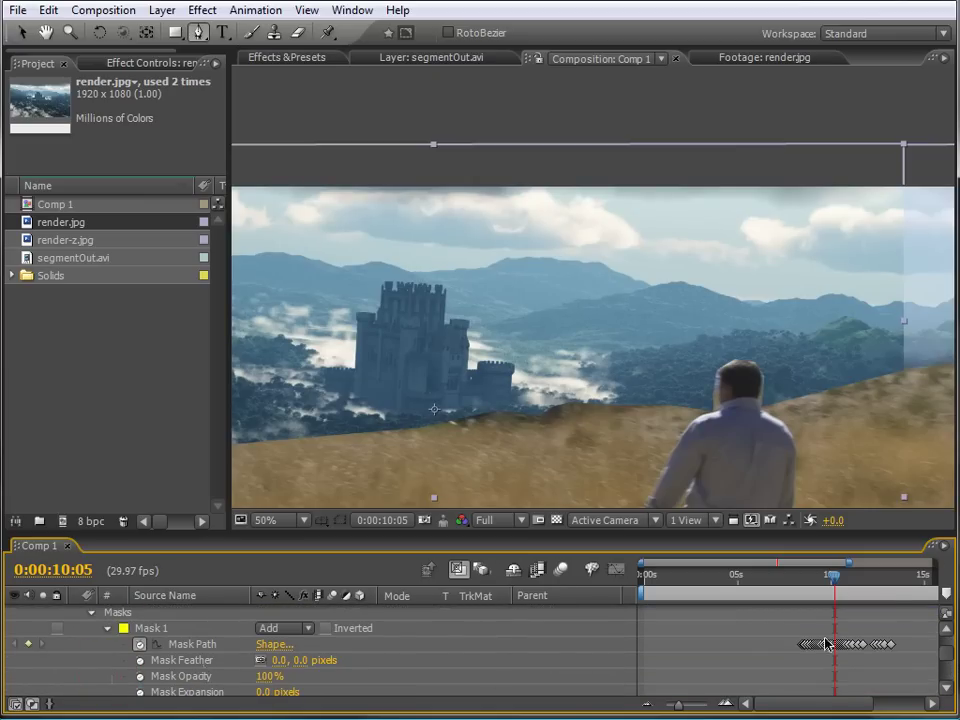
{"action": "left_click_drag", "start_coordinate": [949, 658], "coordinate": [953, 665]}
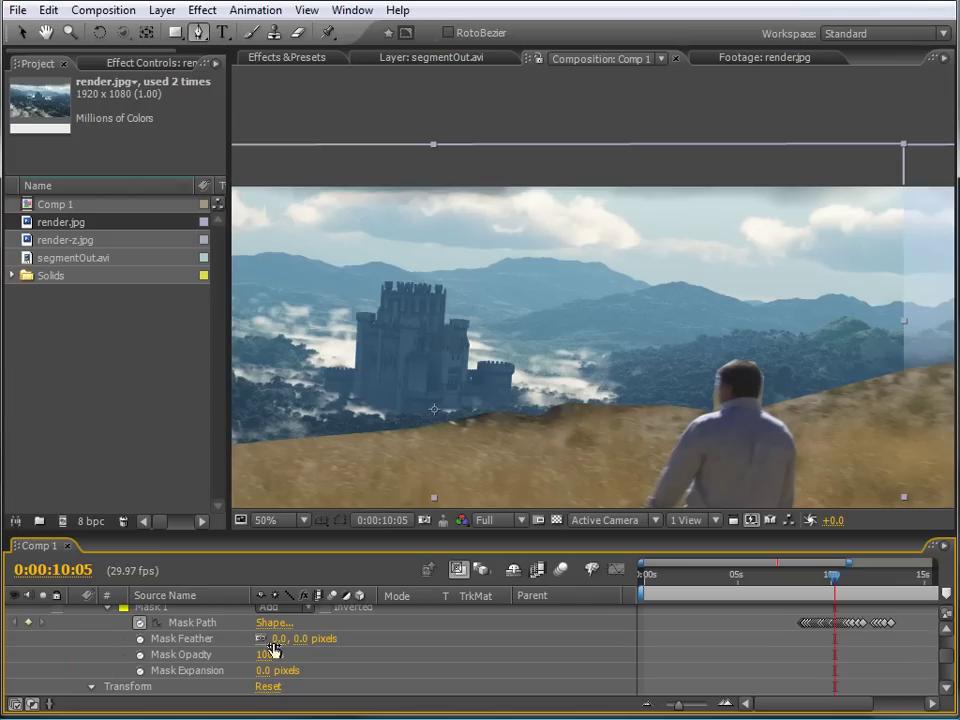
{"action": "left_click_drag", "start_coordinate": [282, 638], "coordinate": [312, 638]}
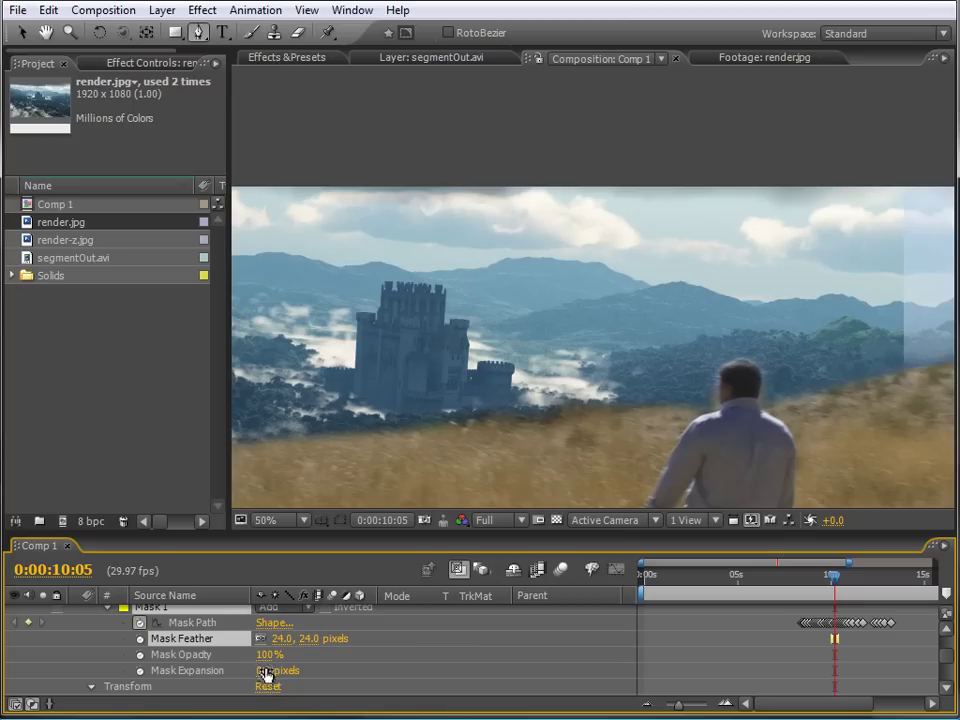
{"action": "left_click_drag", "start_coordinate": [264, 670], "coordinate": [274, 668]}
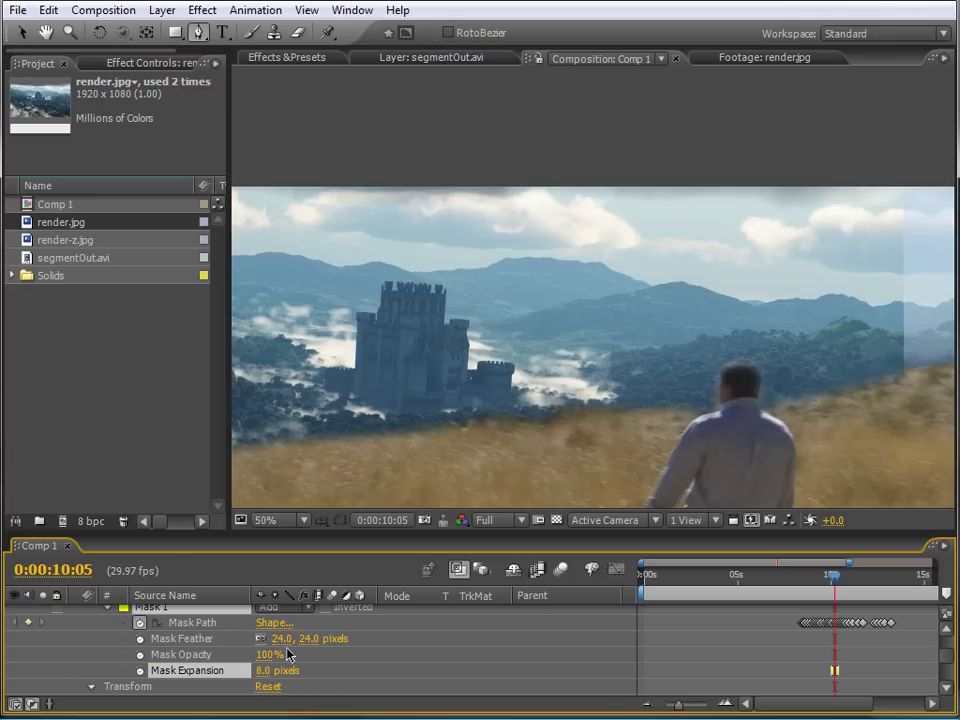
{"action": "left_click_drag", "start_coordinate": [272, 639], "coordinate": [285, 638]}
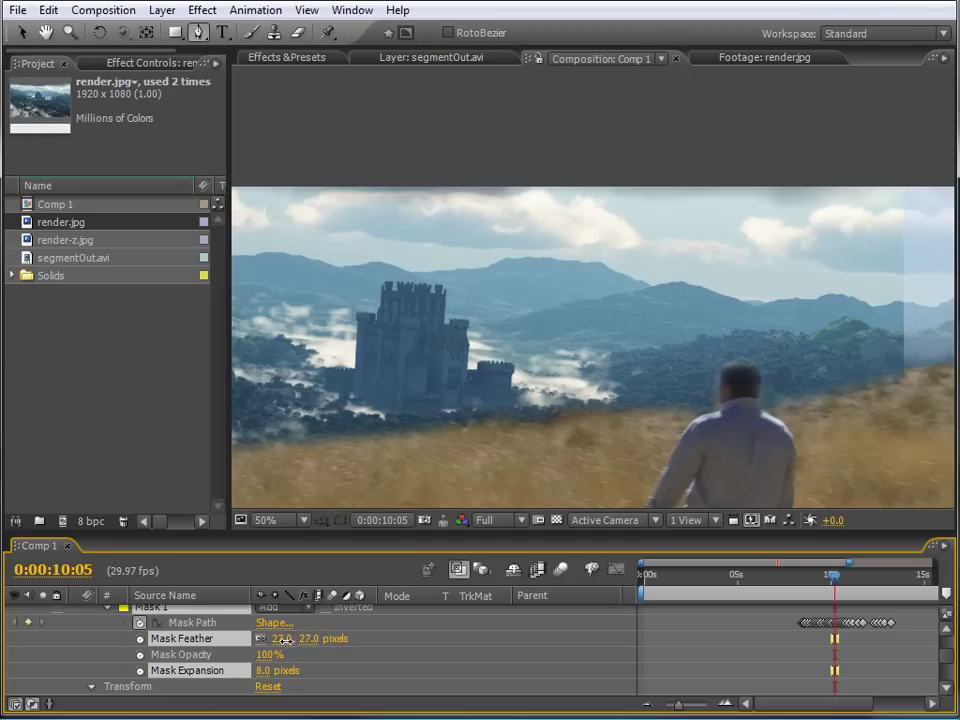
{"action": "left_click", "coordinate": [277, 639]}
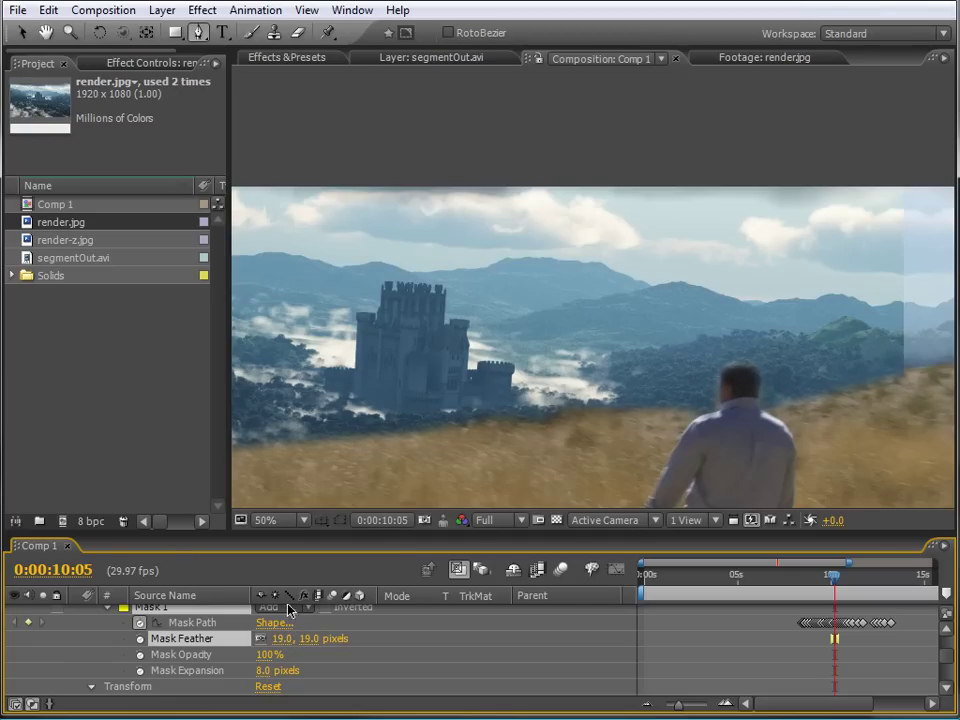
Step: Feather Mask 1 of the mirrored render.jpg layer by 7 pixels and set that layer's Opacity to 100%
{"action": "left_click_drag", "start_coordinate": [946, 678], "coordinate": [949, 638]}
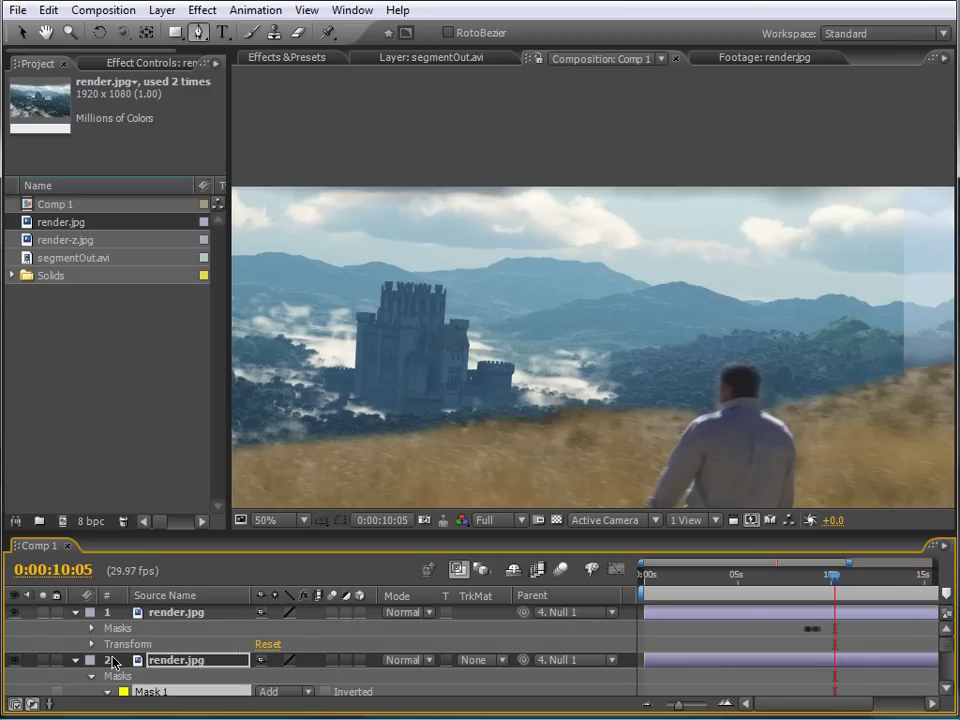
{"action": "left_click", "coordinate": [74, 660]}
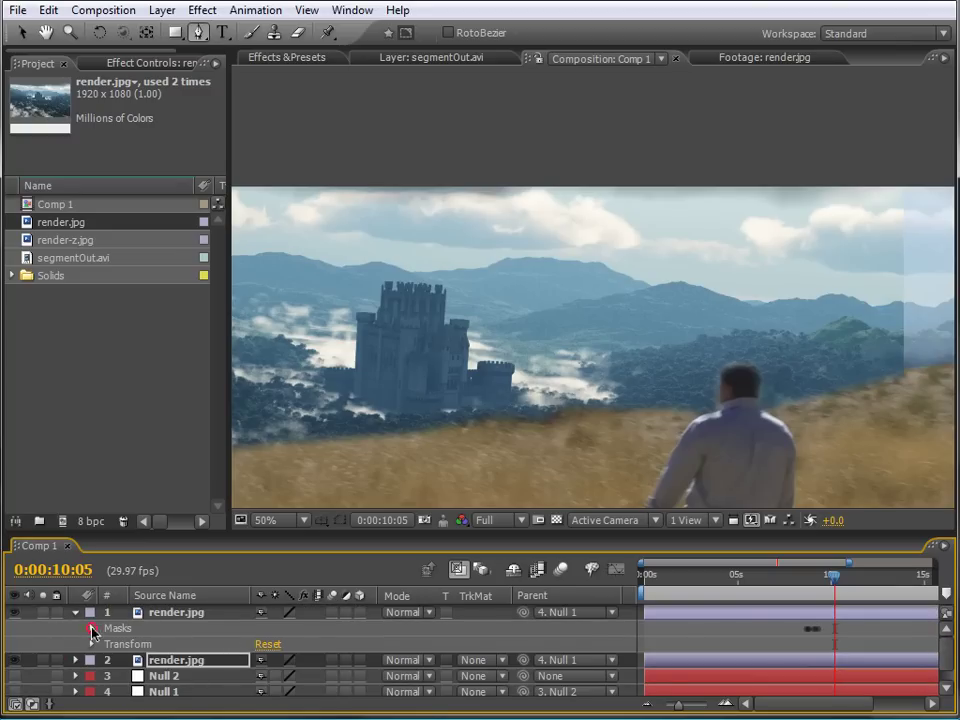
{"action": "left_click", "coordinate": [92, 630]}
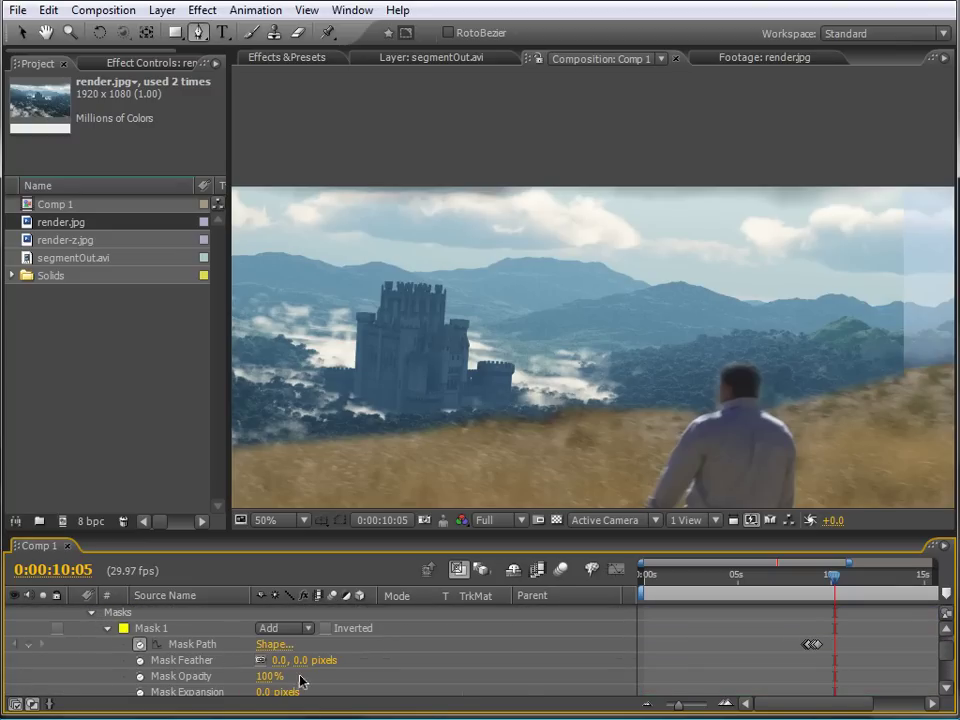
{"action": "scroll", "coordinate": [812, 630], "scroll_direction": "down", "scroll_amount": 2}
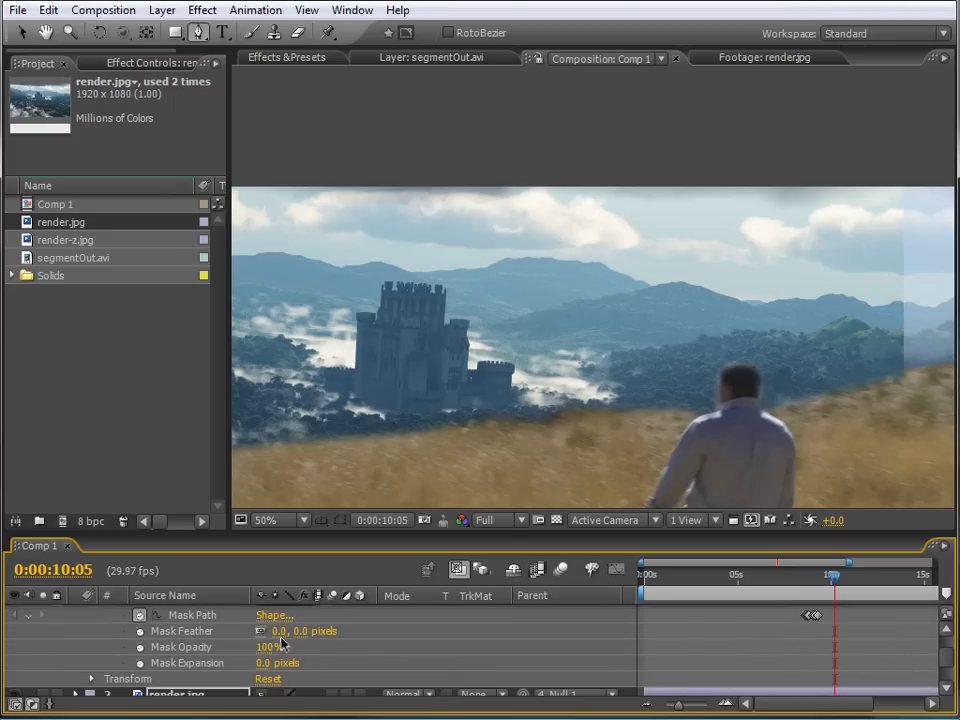
{"action": "left_click_drag", "start_coordinate": [279, 631], "coordinate": [290, 632]}
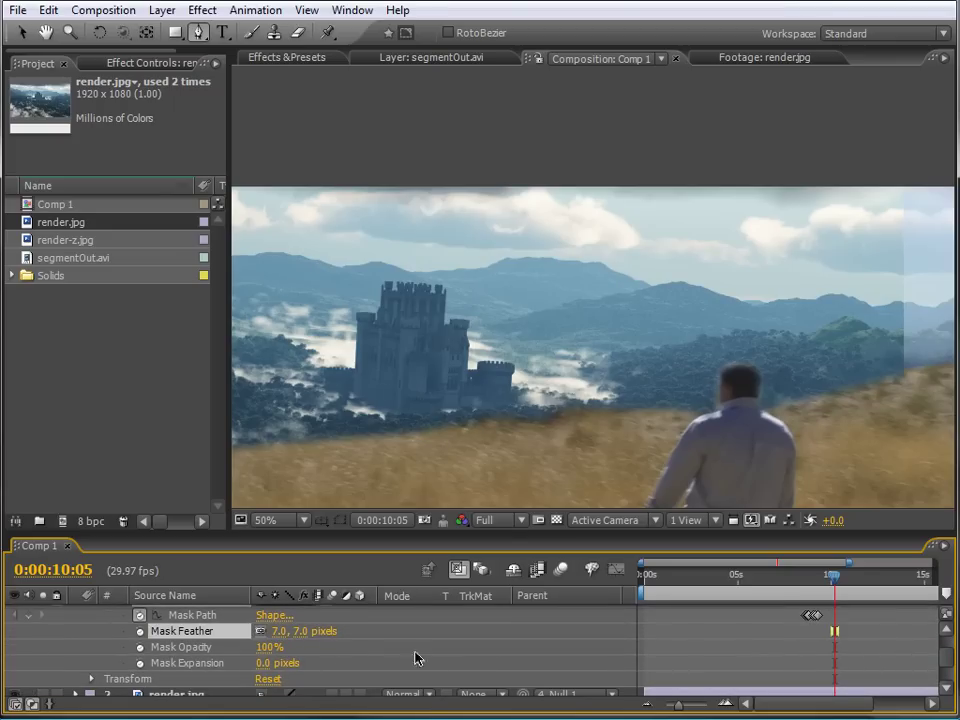
{"action": "mouse_move", "coordinate": [944, 659]}
{"action": "left_mouse_down"}
{"action": "mouse_move", "coordinate": [946, 649]}
{"action": "mouse_move", "coordinate": [946, 666]}
{"action": "left_mouse_up"}
{"action": "left_click", "coordinate": [91, 658]}
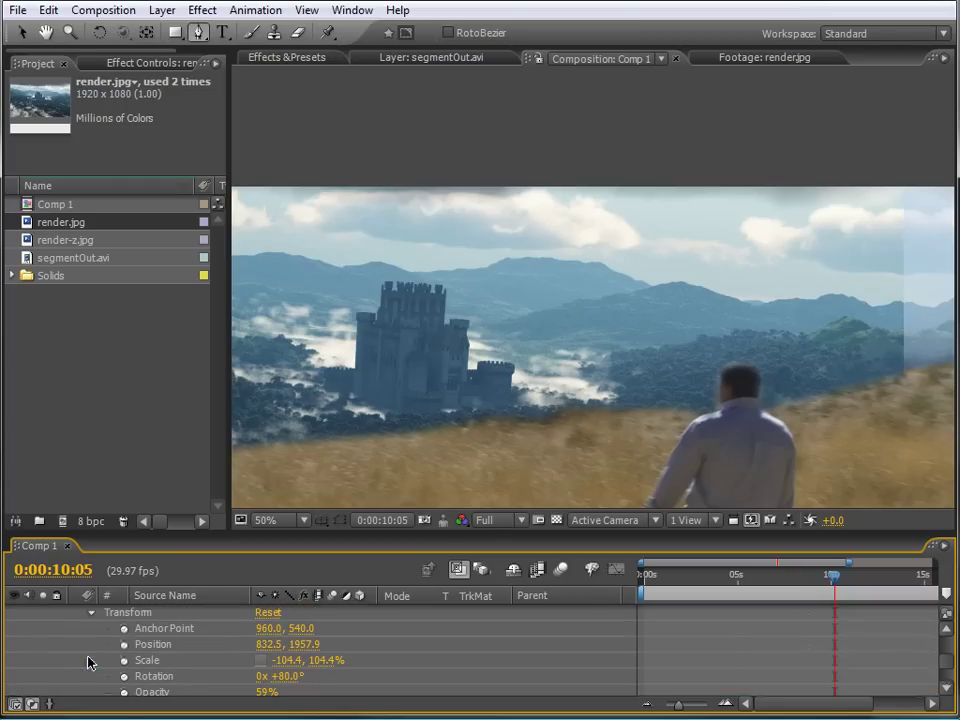
{"action": "left_click_drag", "start_coordinate": [266, 692], "coordinate": [400, 700]}
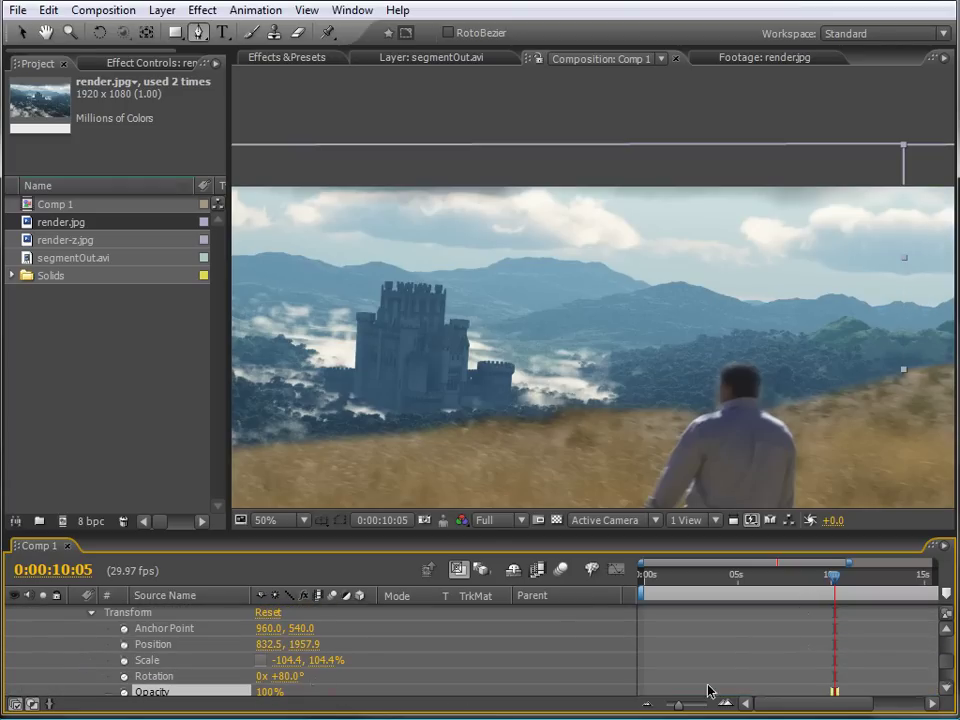
Step: Adjust the mirrored layer's Mask 1 against the frame at 0:00:09:03, setting Mask Feather to 13 pixels and Mask Expansion to 9 pixels
{"action": "left_click_drag", "start_coordinate": [946, 668], "coordinate": [946, 664]}
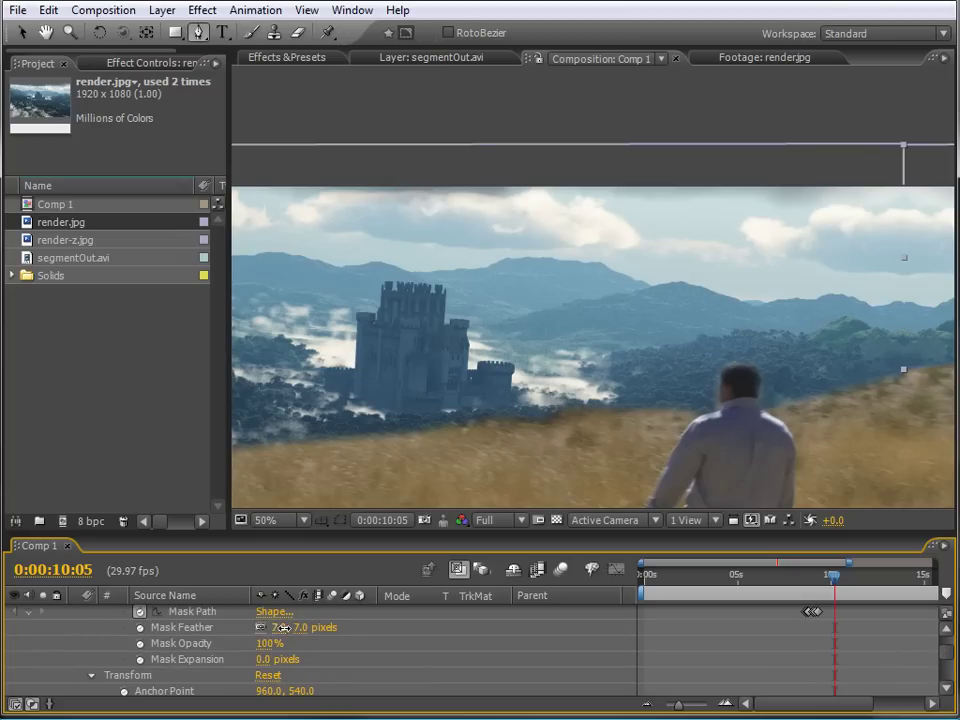
{"action": "left_click_drag", "start_coordinate": [284, 627], "coordinate": [291, 627]}
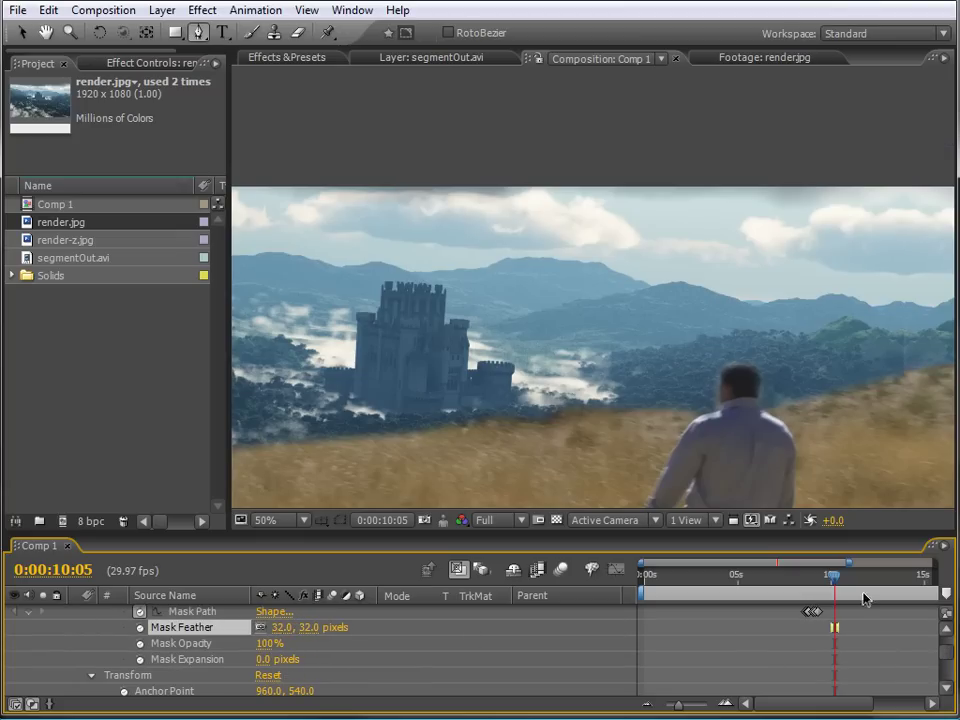
{"action": "mouse_move", "coordinate": [834, 575]}
{"action": "left_mouse_down"}
{"action": "mouse_move", "coordinate": [797, 575]}
{"action": "mouse_move", "coordinate": [819, 581]}
{"action": "left_mouse_up"}
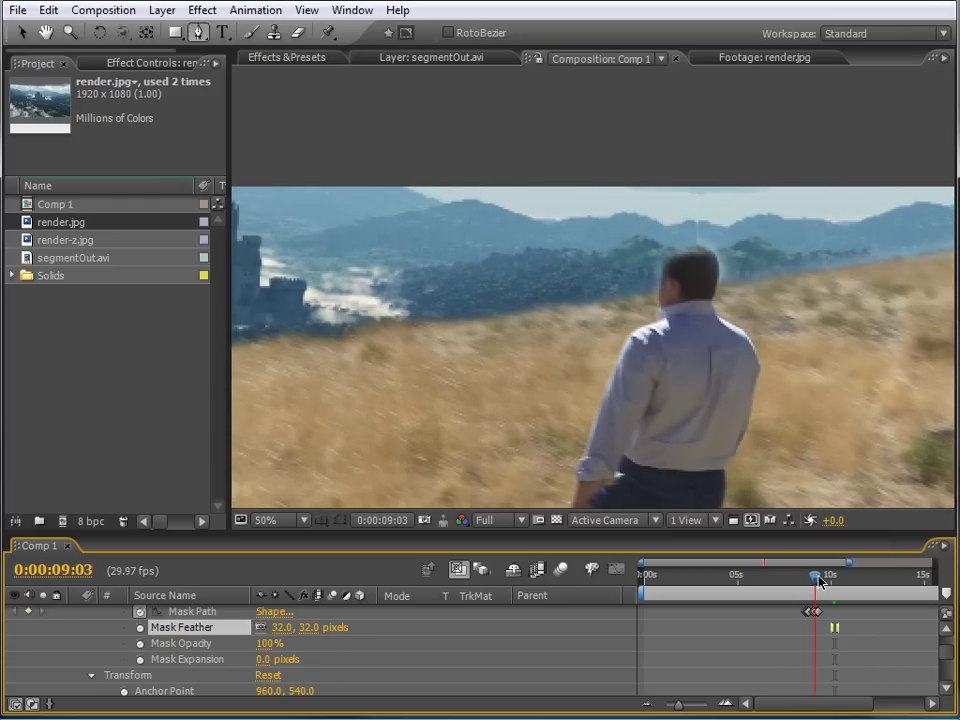
{"action": "mouse_move", "coordinate": [300, 628]}
{"action": "left_mouse_down"}
{"action": "mouse_move", "coordinate": [308, 627]}
{"action": "mouse_move", "coordinate": [291, 627]}
{"action": "left_mouse_up"}
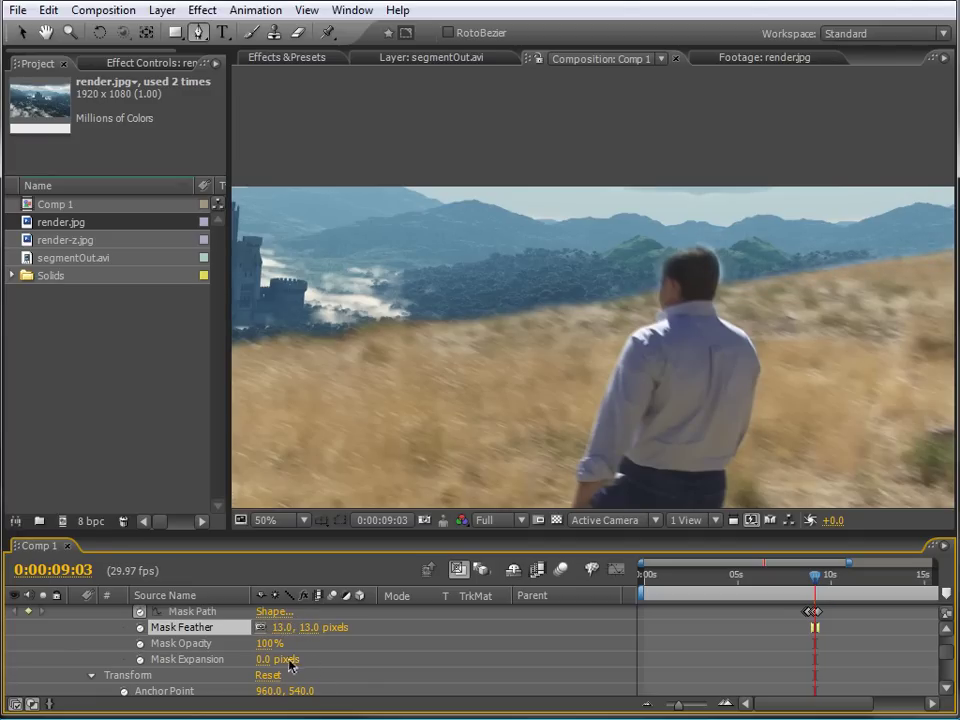
{"action": "left_click_drag", "start_coordinate": [265, 659], "coordinate": [276, 660]}
Step: At 0:00:07:17 and 0:00:08:08, show the original render.jpg layer's mask and raise its lowest points clear of the frame's top edge
{"action": "left_click_drag", "start_coordinate": [815, 580], "coordinate": [788, 577]}
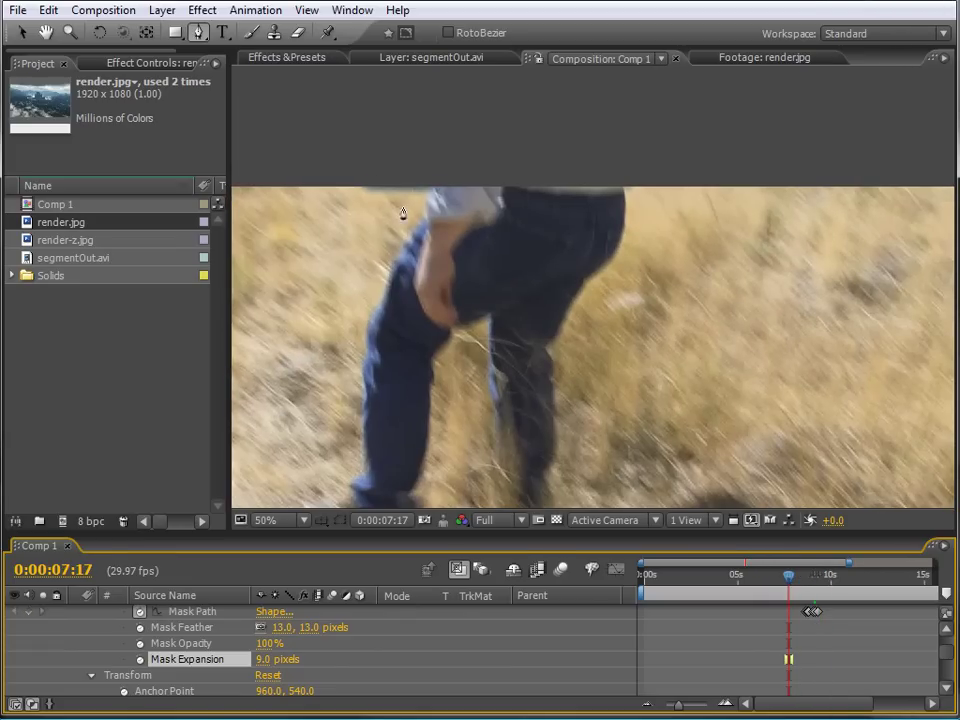
{"action": "scroll", "coordinate": [273, 660], "scroll_direction": "down", "scroll_amount": 5}
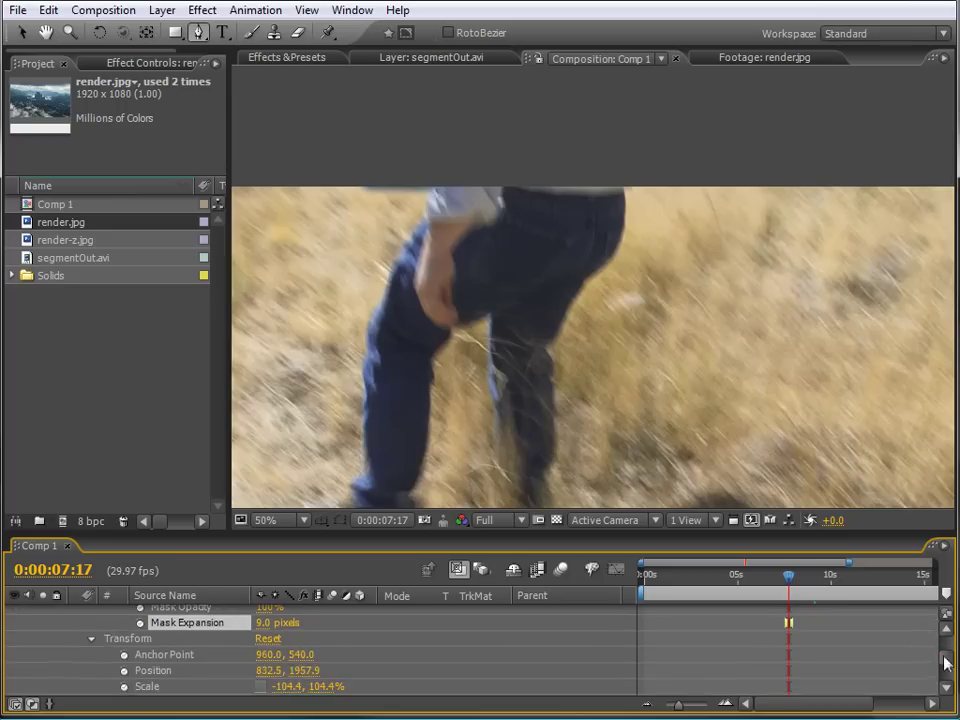
{"action": "left_click", "coordinate": [195, 660]}
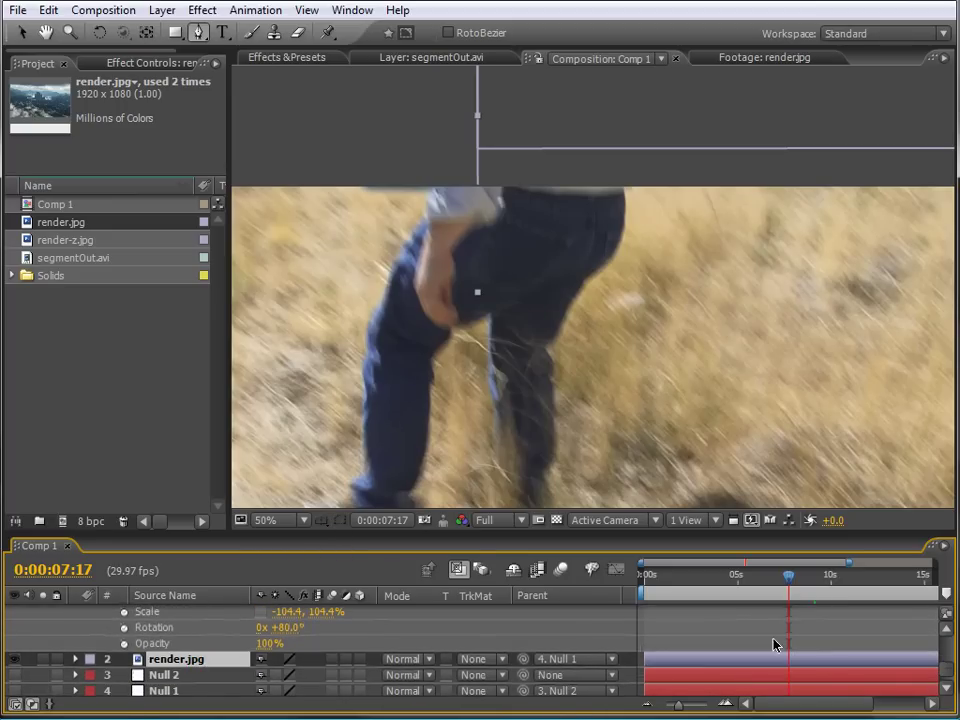
{"action": "left_click", "coordinate": [340, 521]}
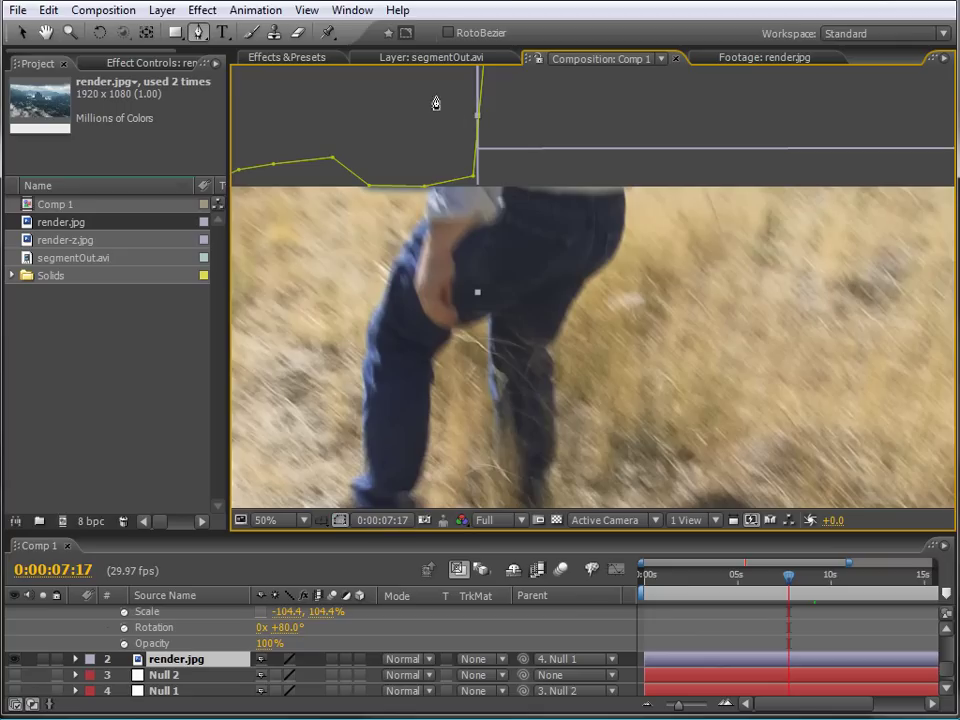
{"action": "left_click", "coordinate": [426, 187]}
{"action": "left_click_drag", "start_coordinate": [368, 186], "coordinate": [376, 176]}
{"action": "left_click_drag", "start_coordinate": [789, 577], "coordinate": [803, 582]}
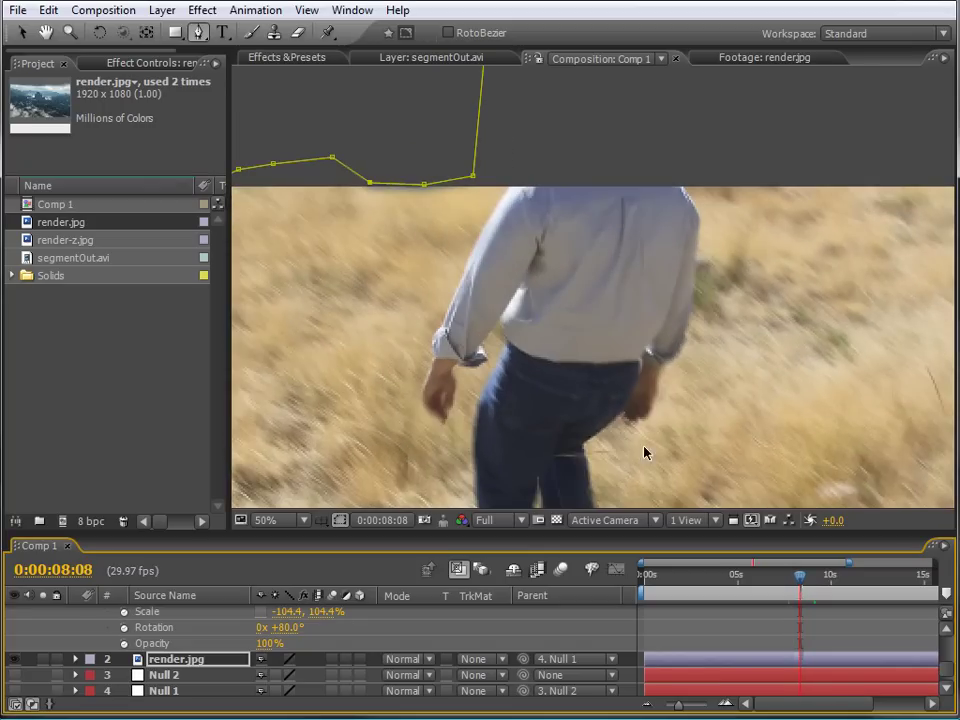
{"action": "left_click_drag", "start_coordinate": [424, 183], "coordinate": [371, 158]}
Step: Hide the mask outlines and check the full-frame composite between 0:00:10:08 and 0:00:11:15
{"action": "left_click_drag", "start_coordinate": [800, 581], "coordinate": [838, 585]}
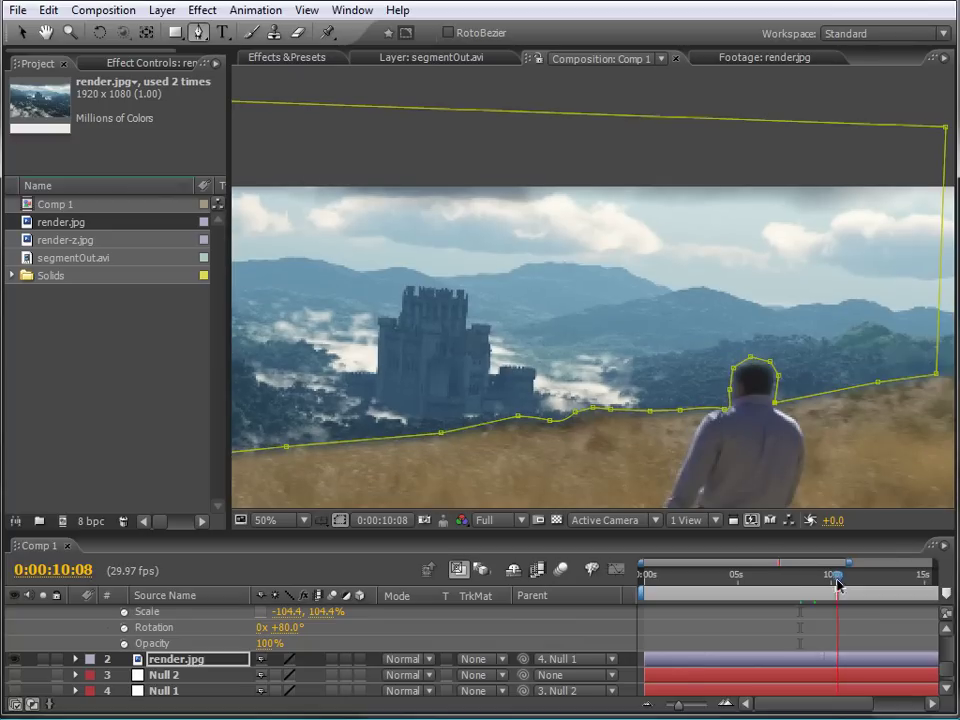
{"action": "left_click", "coordinate": [341, 522]}
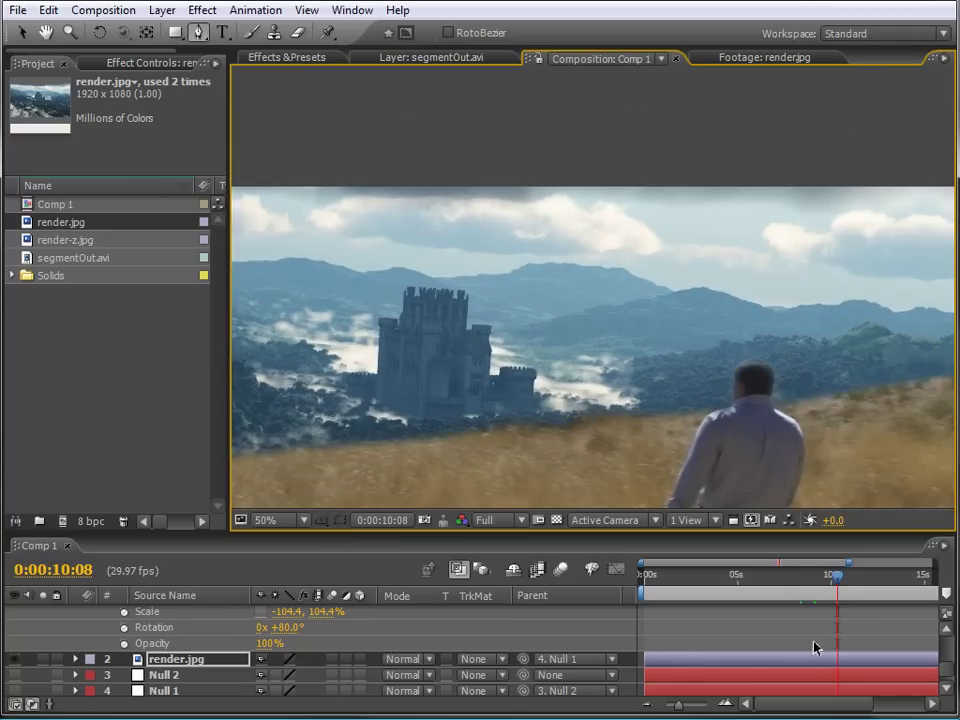
{"action": "mouse_move", "coordinate": [838, 585]}
{"action": "left_mouse_down"}
{"action": "mouse_move", "coordinate": [794, 581]}
{"action": "mouse_move", "coordinate": [858, 580]}
{"action": "mouse_move", "coordinate": [844, 578]}
{"action": "left_mouse_up"}
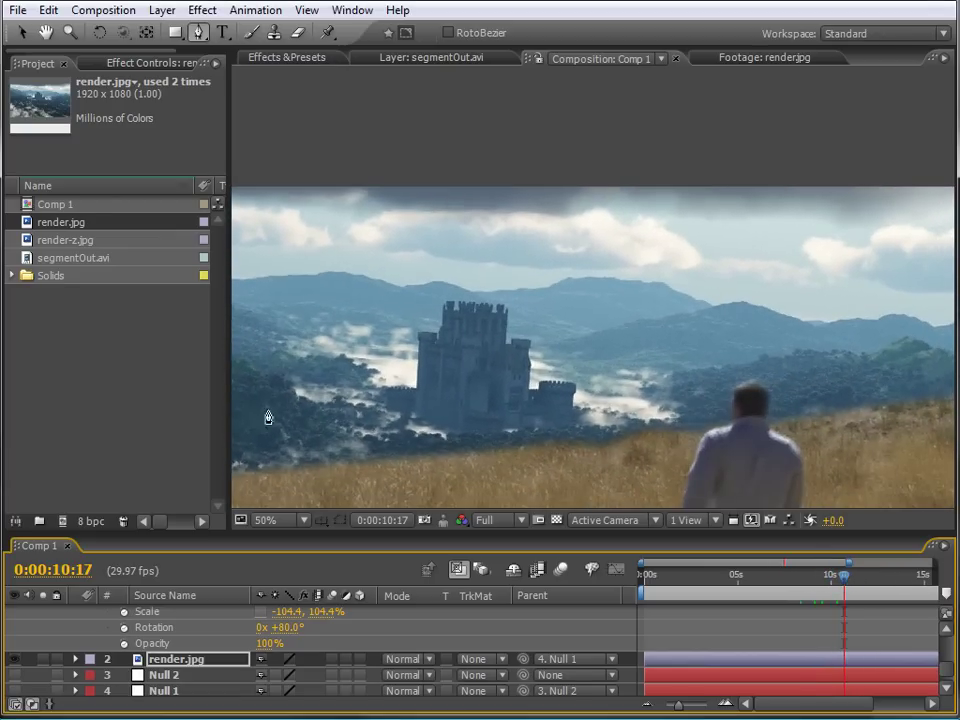
{"action": "left_click", "coordinate": [303, 520]}
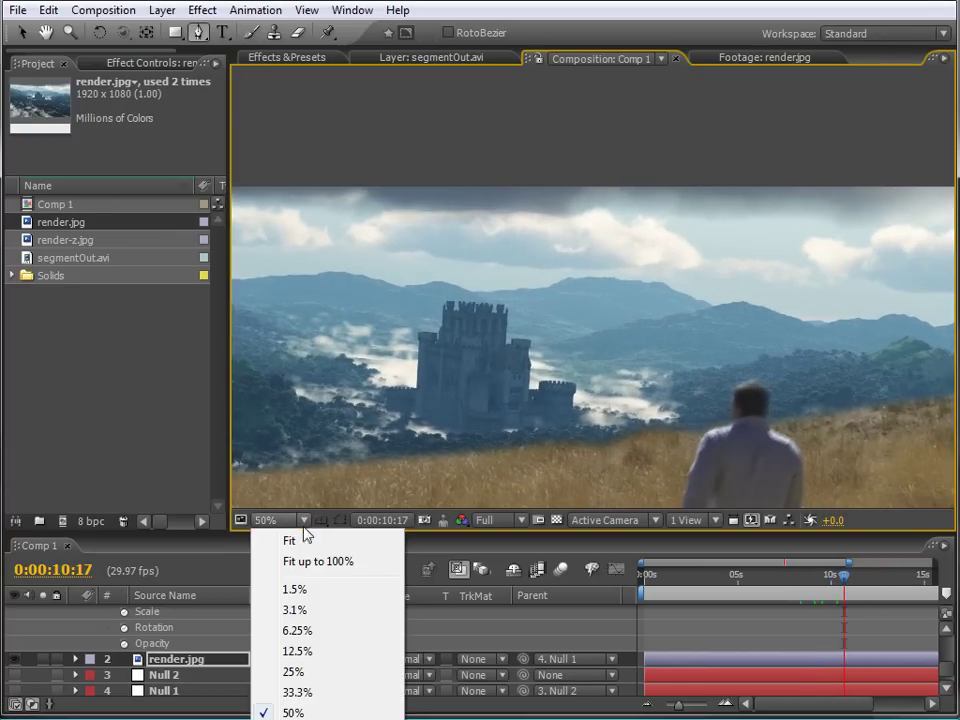
{"action": "left_click", "coordinate": [291, 540]}
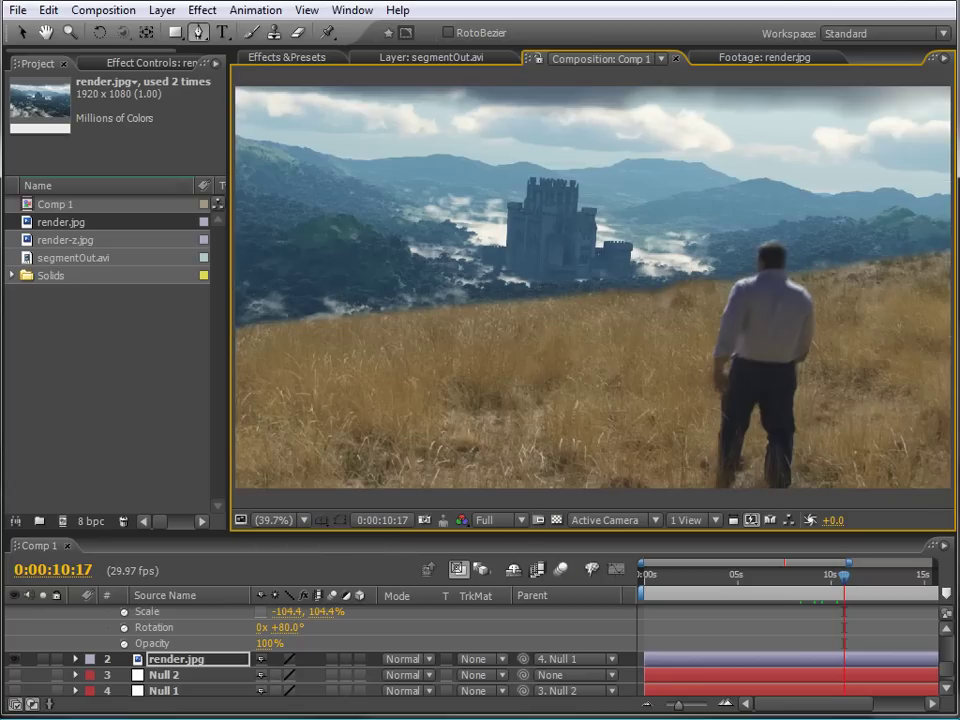
{"action": "scroll", "coordinate": [590, 410], "scroll_direction": "down", "scroll_amount": 1}
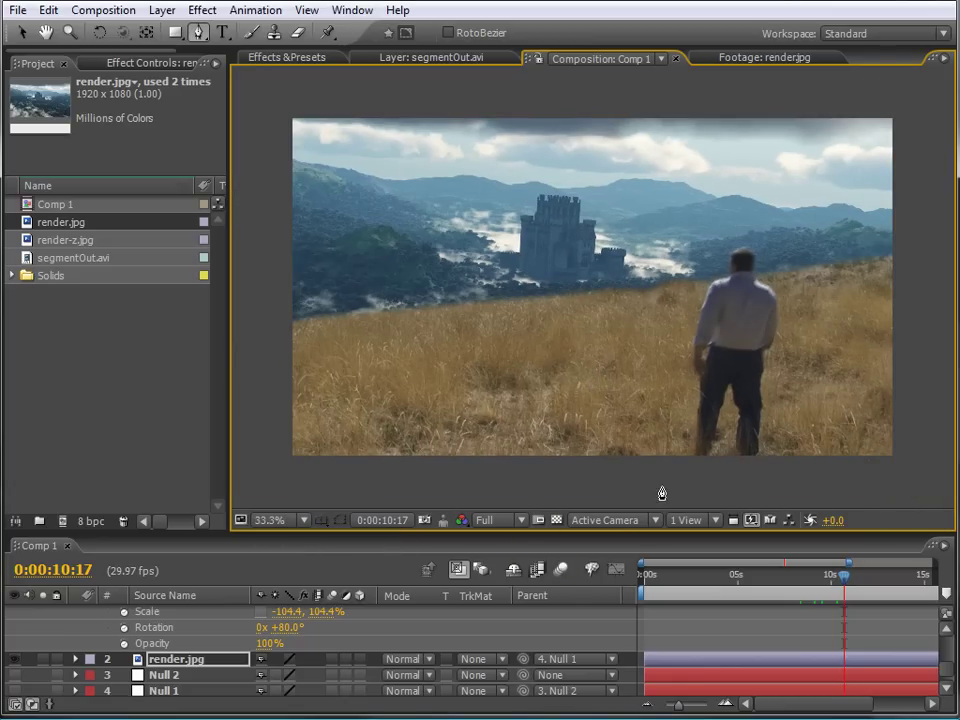
{"action": "left_click_drag", "start_coordinate": [842, 583], "coordinate": [862, 587]}
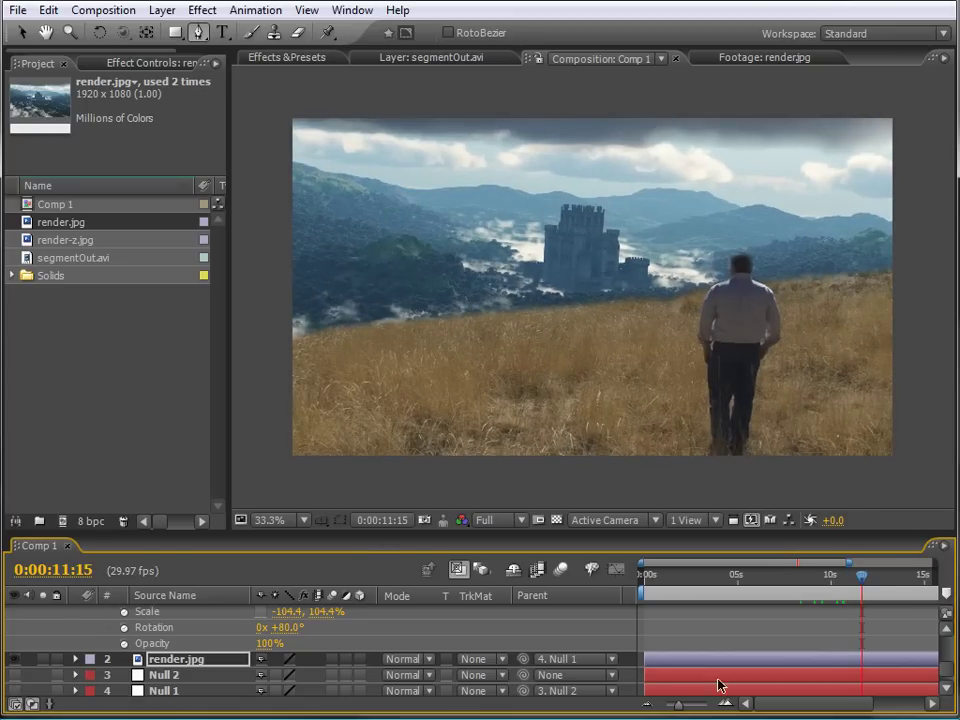
Step: Collapse the mirrored render.jpg layer's properties and create a new adjustment layer above it
{"action": "scroll", "coordinate": [946, 678], "scroll_direction": "up", "scroll_amount": 4}
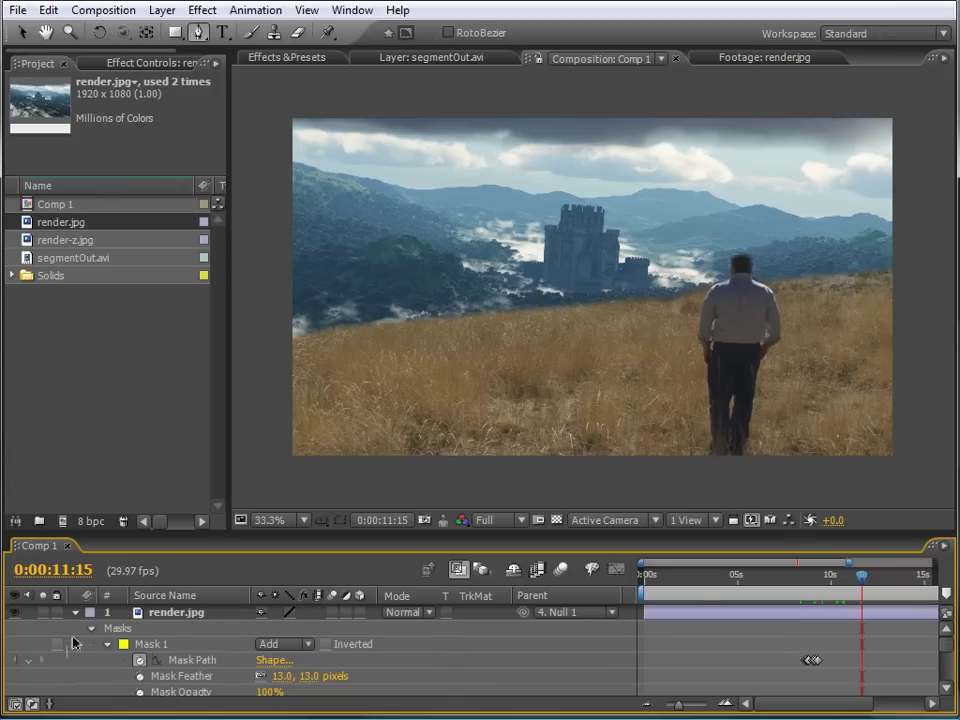
{"action": "left_click", "coordinate": [78, 617]}
{"action": "left_click", "coordinate": [165, 612]}
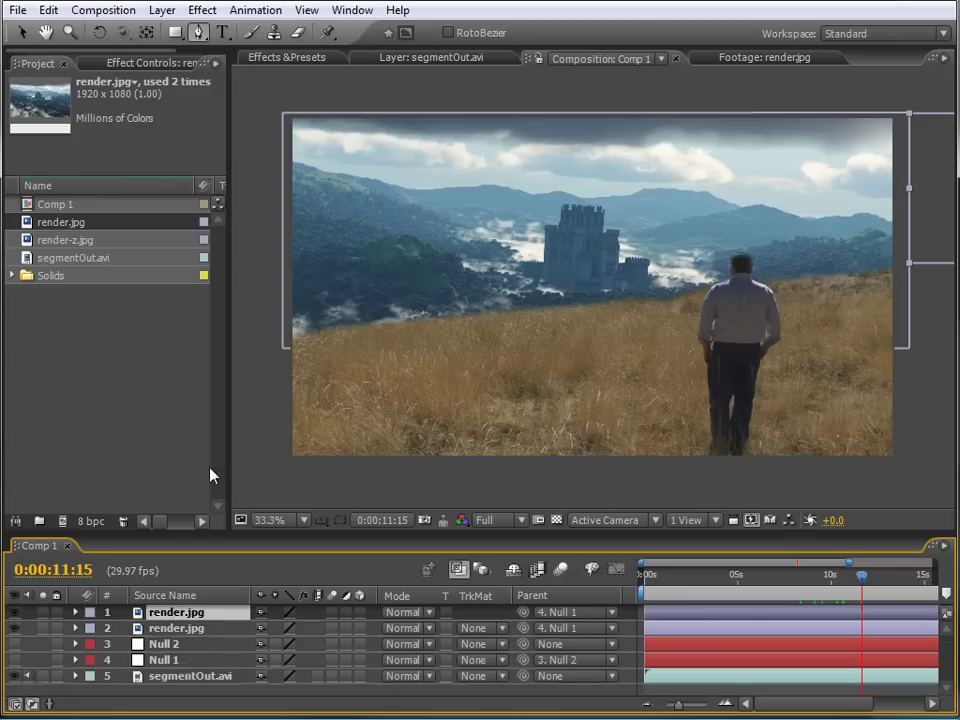
{"action": "left_click", "coordinate": [171, 12]}
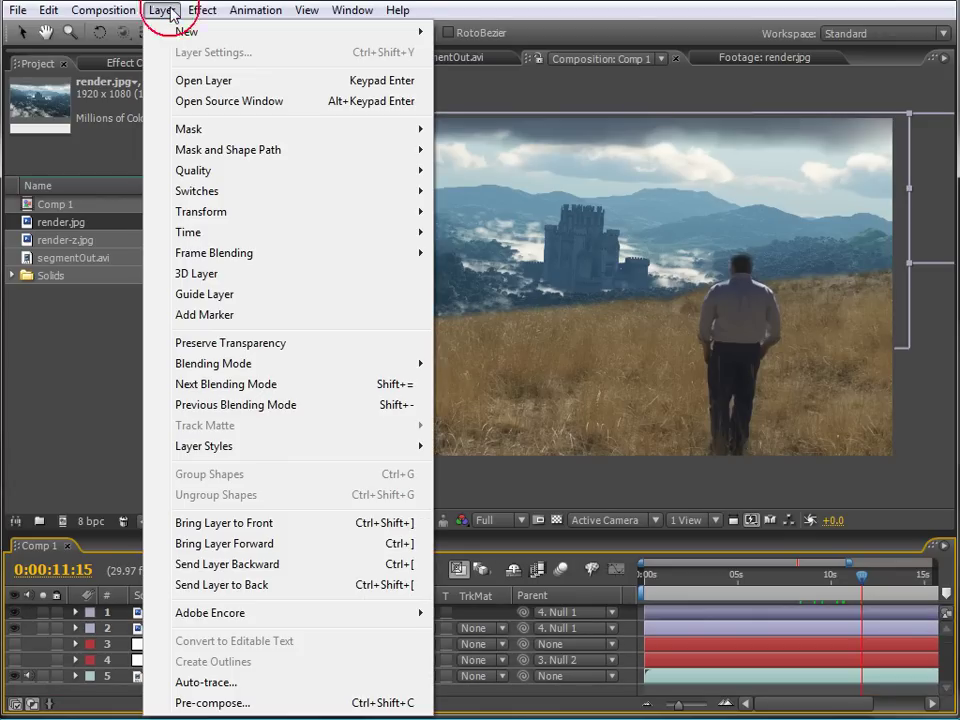
{"action": "mouse_move", "coordinate": [297, 32]}
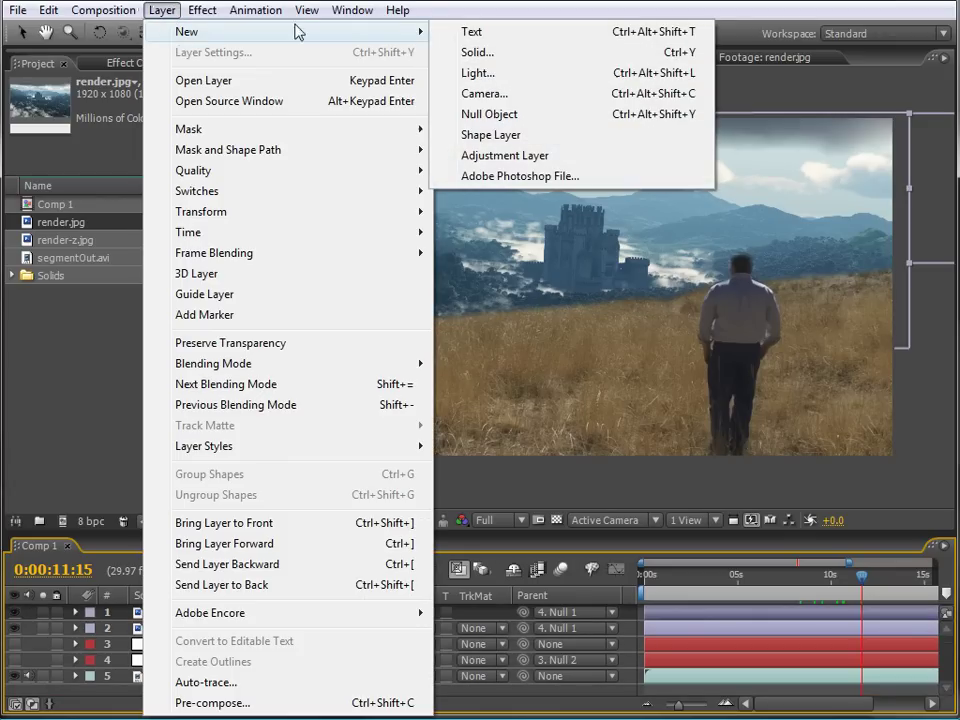
{"action": "left_click", "coordinate": [540, 156]}
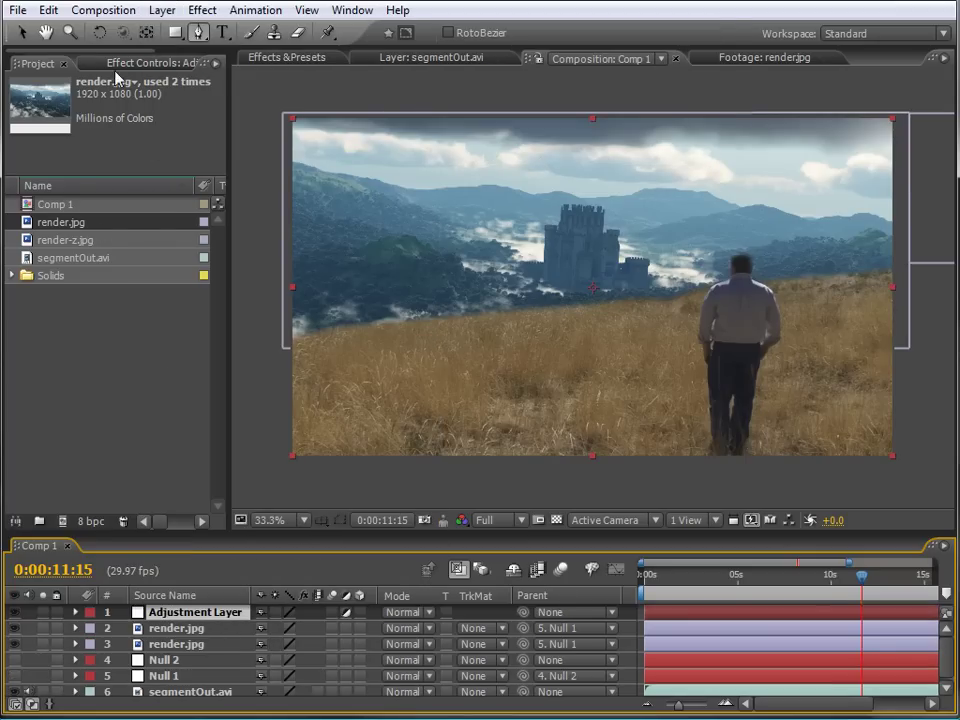
Step: Apply the Levels effect to the adjustment layer, with Input Black at 27 and Gamma at 1.16
{"action": "left_click", "coordinate": [198, 11]}
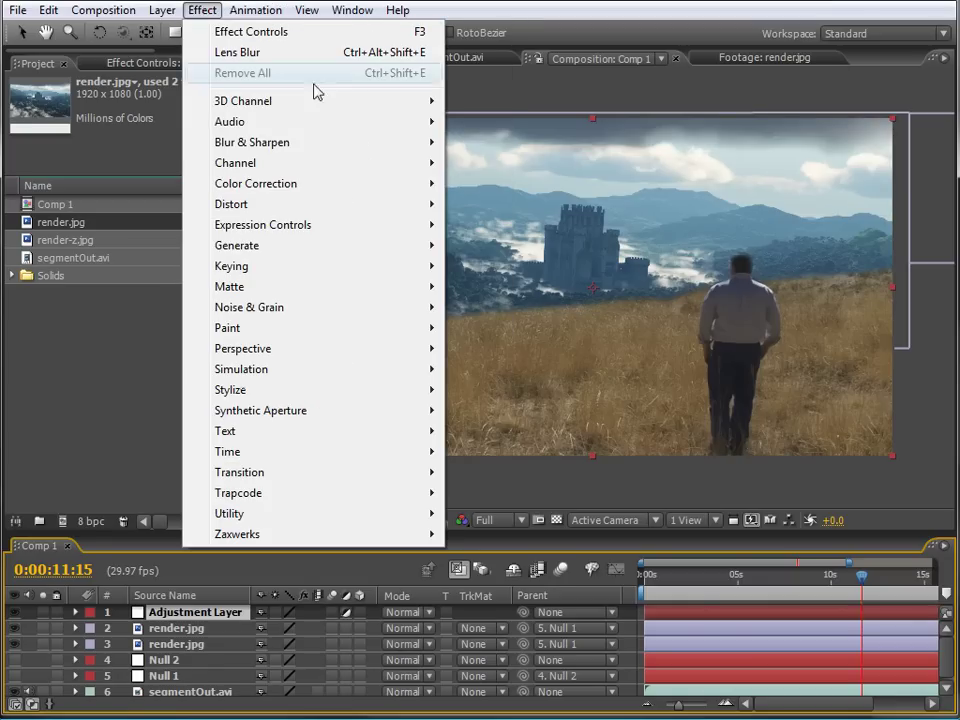
{"action": "mouse_move", "coordinate": [291, 231]}
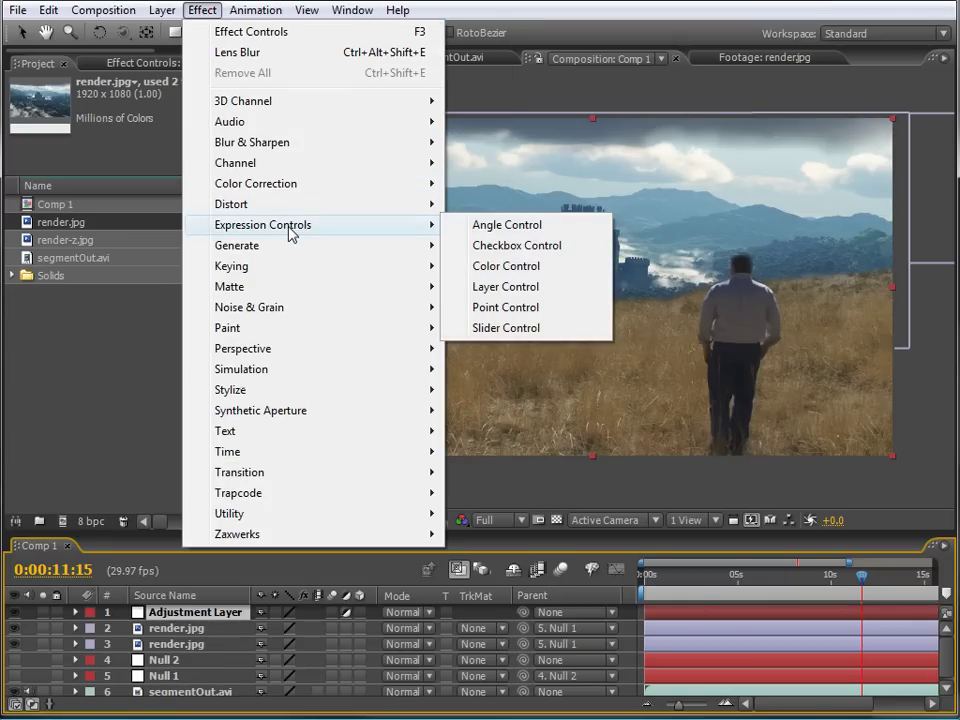
{"action": "mouse_move", "coordinate": [295, 186]}
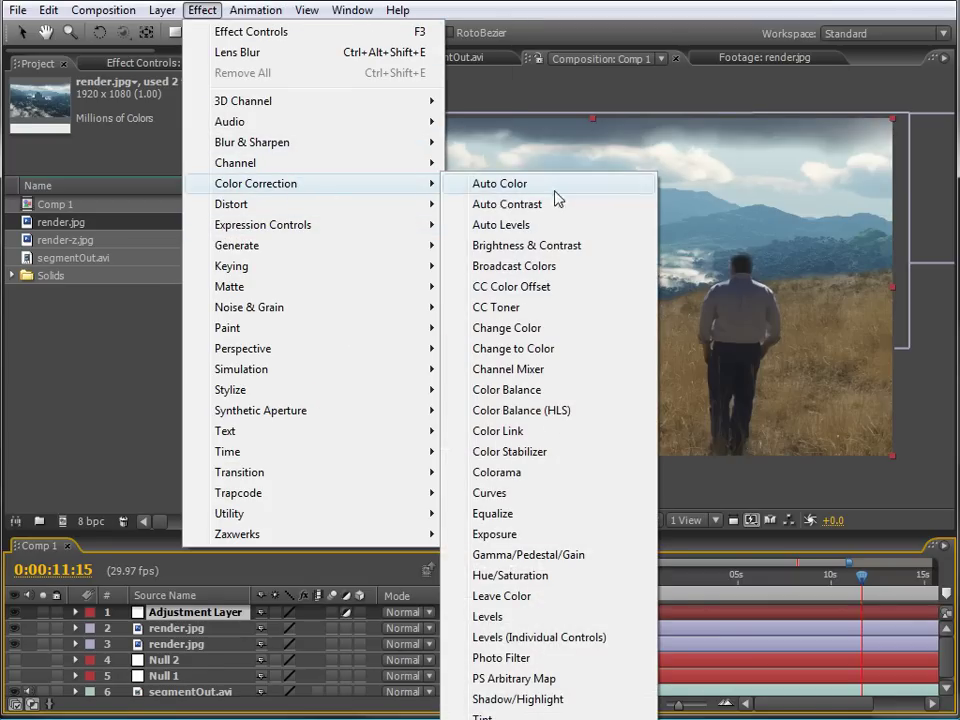
{"action": "left_click", "coordinate": [505, 616]}
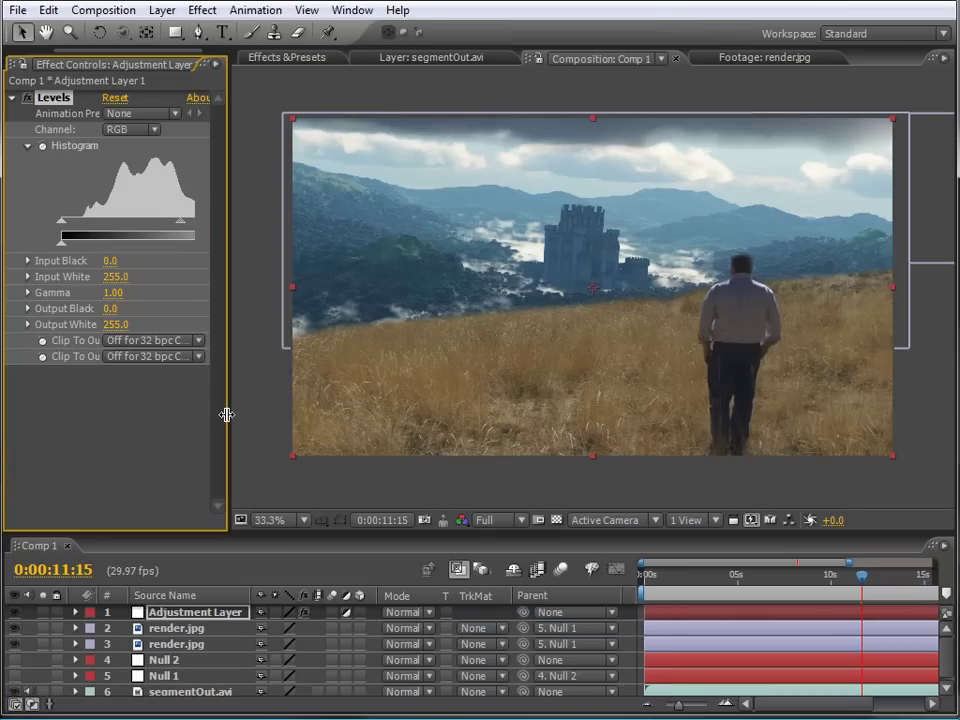
{"action": "left_click_drag", "start_coordinate": [61, 226], "coordinate": [87, 234]}
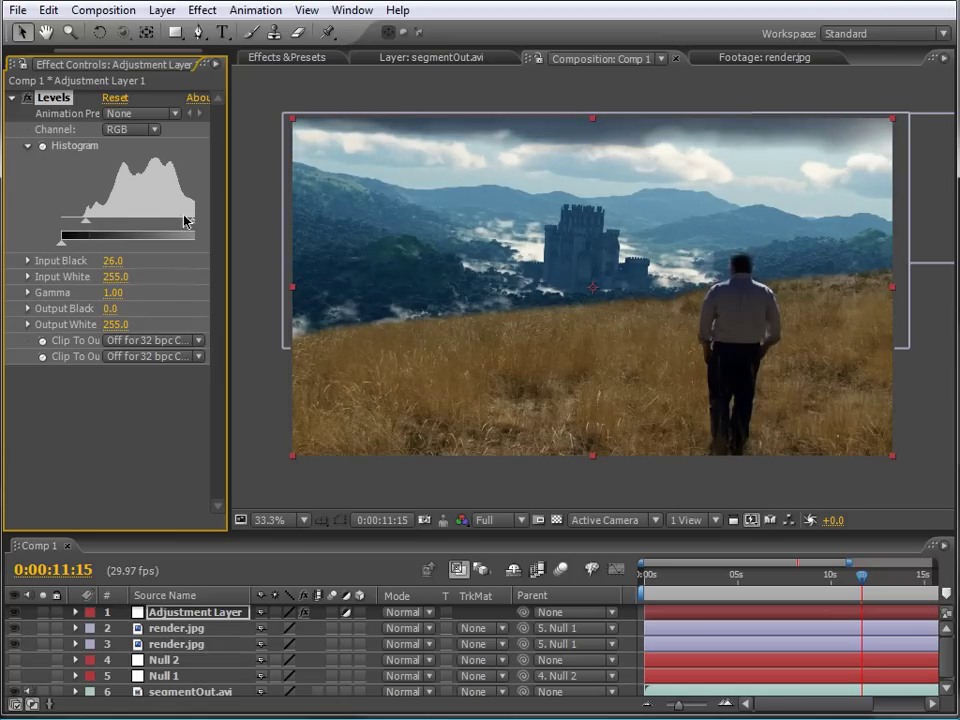
{"action": "left_click_drag", "start_coordinate": [228, 229], "coordinate": [283, 227]}
{"action": "mouse_move", "coordinate": [166, 221]}
{"action": "left_mouse_down"}
{"action": "mouse_move", "coordinate": [210, 224]}
{"action": "mouse_move", "coordinate": [184, 224]}
{"action": "left_mouse_up"}
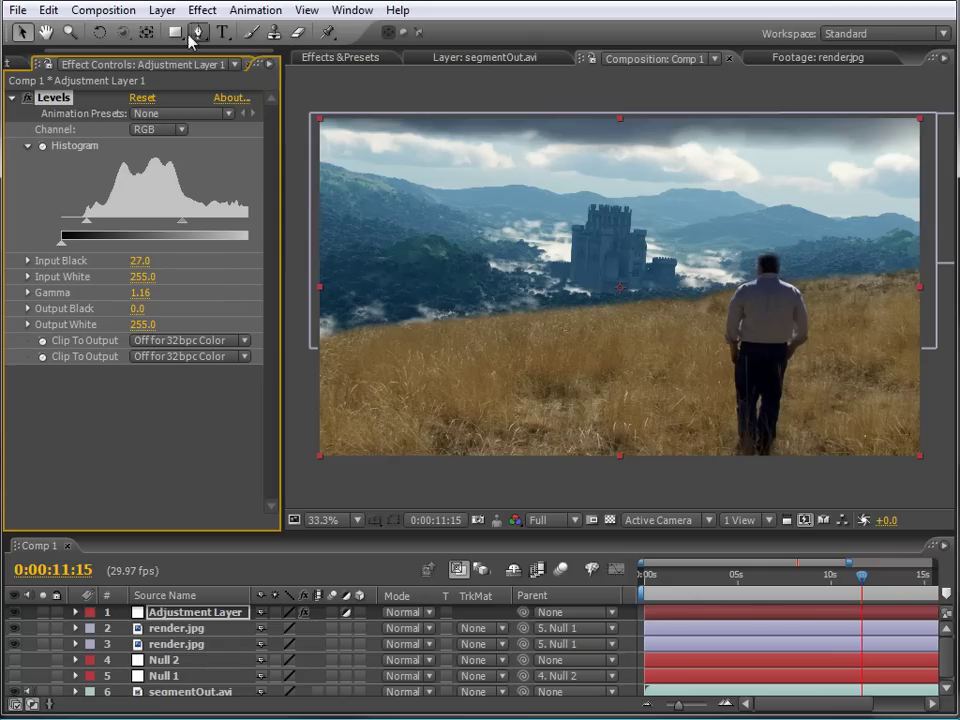
Step: Create a 1920 x 1080 dark gray solid above the adjustment layer and add an elliptical mask filling the frame
{"action": "left_click", "coordinate": [160, 10]}
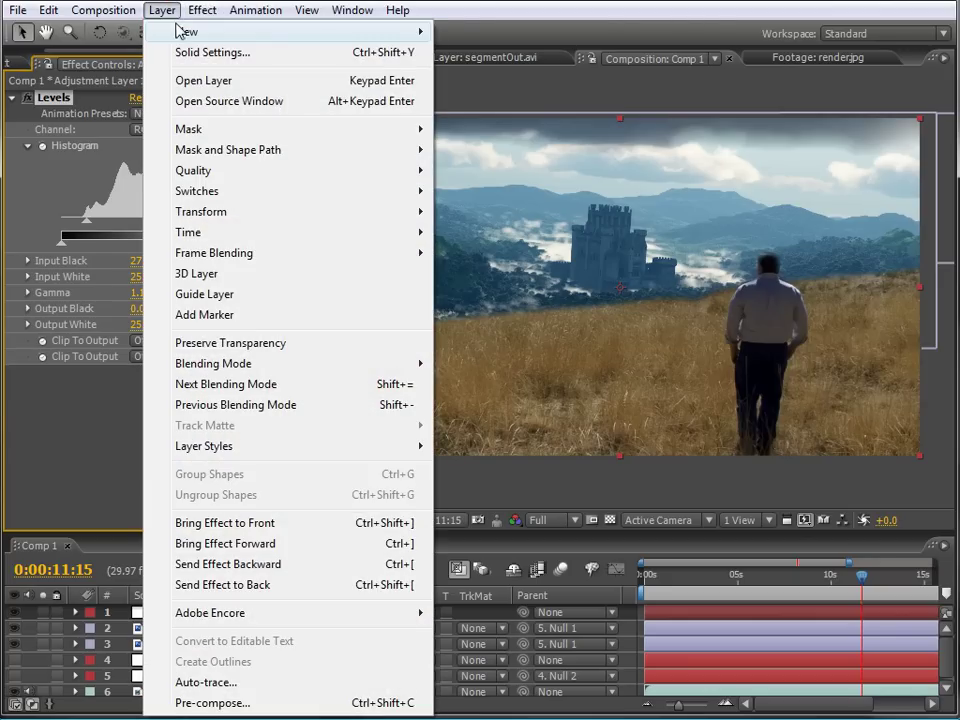
{"action": "mouse_move", "coordinate": [178, 31]}
{"action": "left_click", "coordinate": [531, 55]}
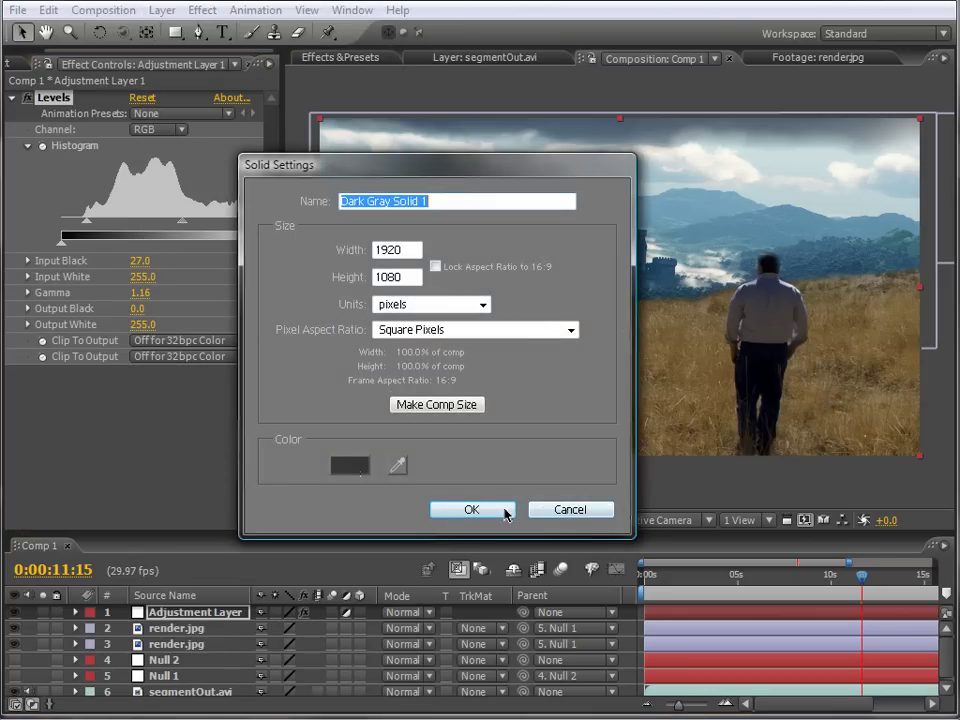
{"action": "left_click", "coordinate": [506, 511]}
{"action": "left_click", "coordinate": [180, 34]}
{"action": "left_click_drag", "start_coordinate": [184, 50], "coordinate": [240, 75]}
{"action": "double_click", "coordinate": [175, 34]}
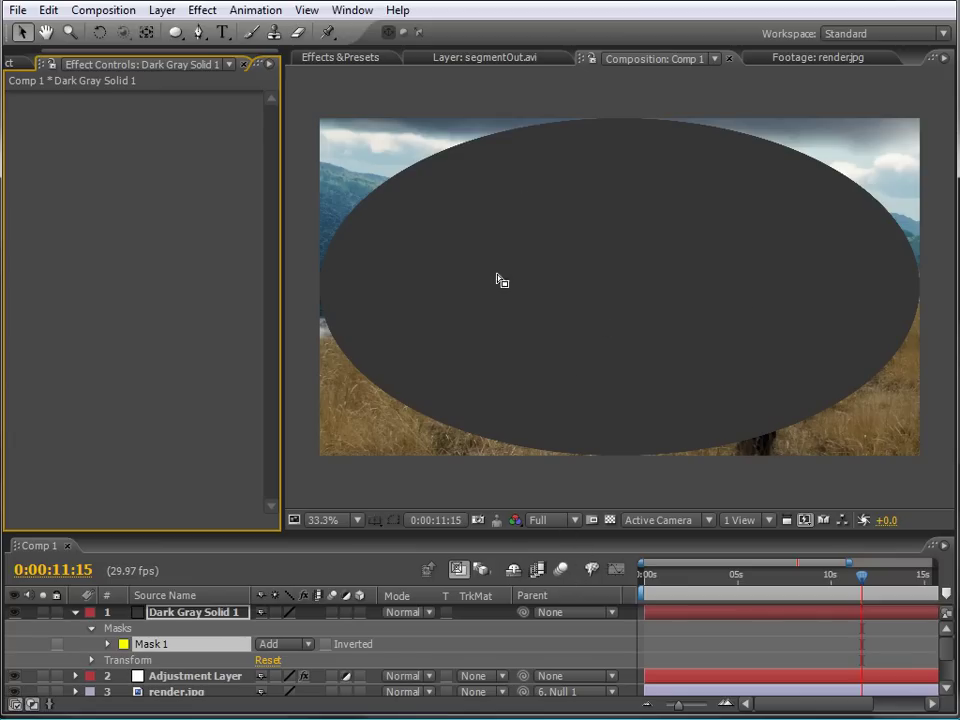
Step: Turn the solid into a vignette by setting its mask to Subtract, Mask Feather 116 pixels and Mask Opacity 39%
{"action": "left_click", "coordinate": [310, 646]}
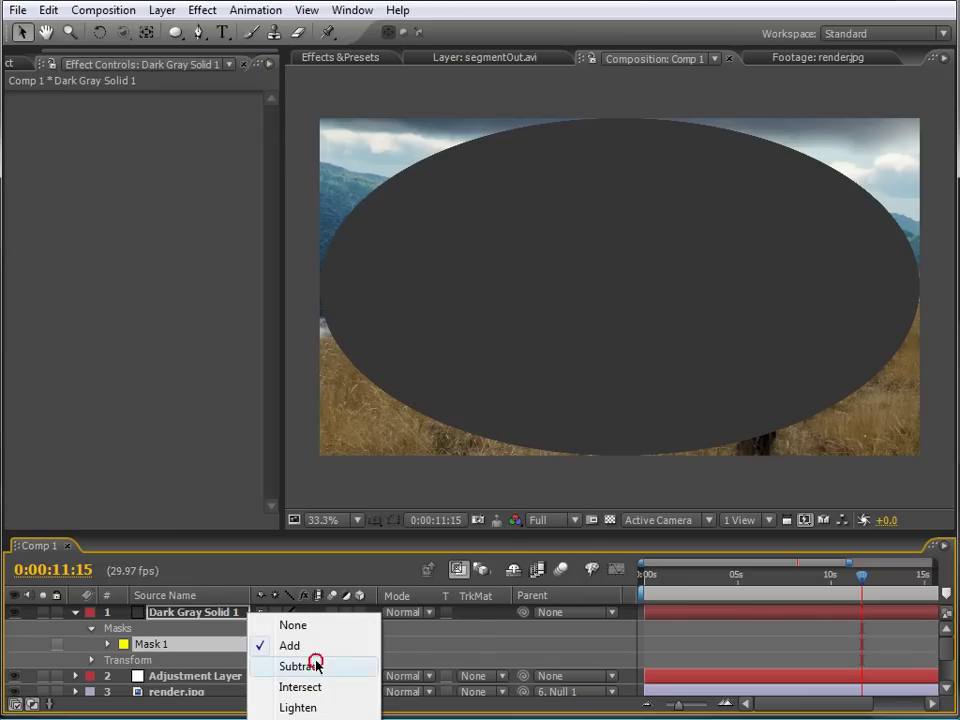
{"action": "left_click", "coordinate": [316, 666]}
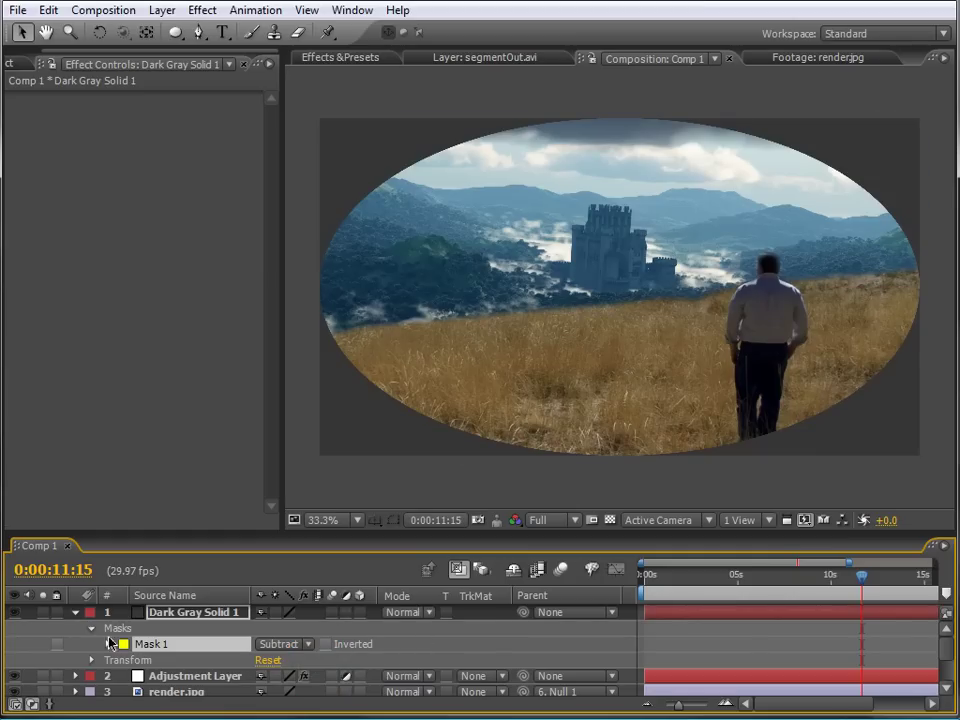
{"action": "left_click", "coordinate": [110, 643]}
{"action": "left_click_drag", "start_coordinate": [286, 657], "coordinate": [380, 660]}
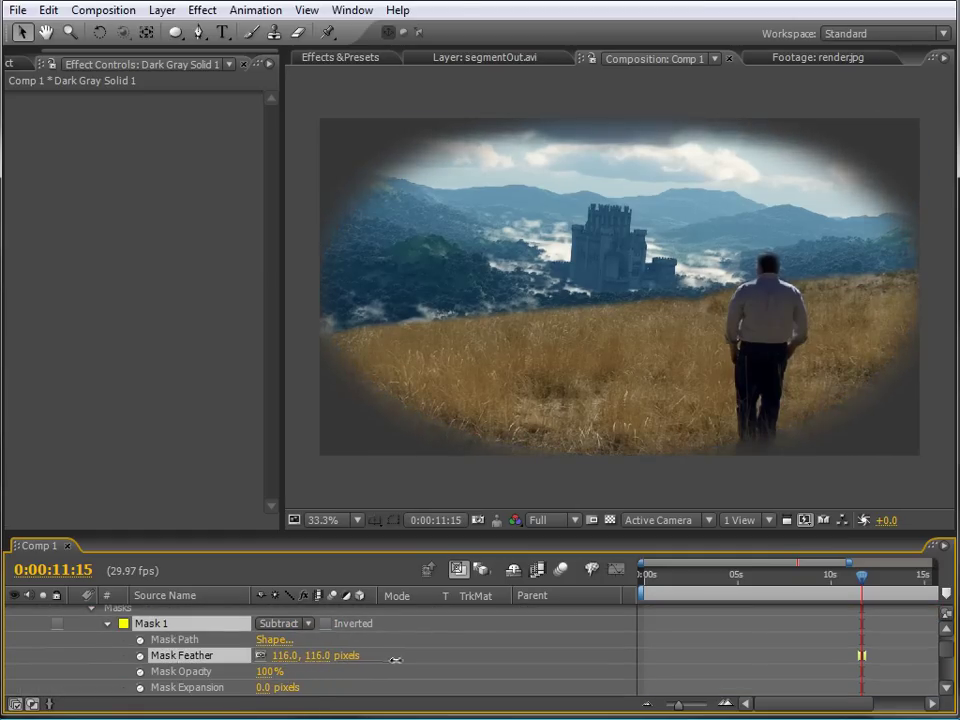
{"action": "left_click", "coordinate": [262, 674]}
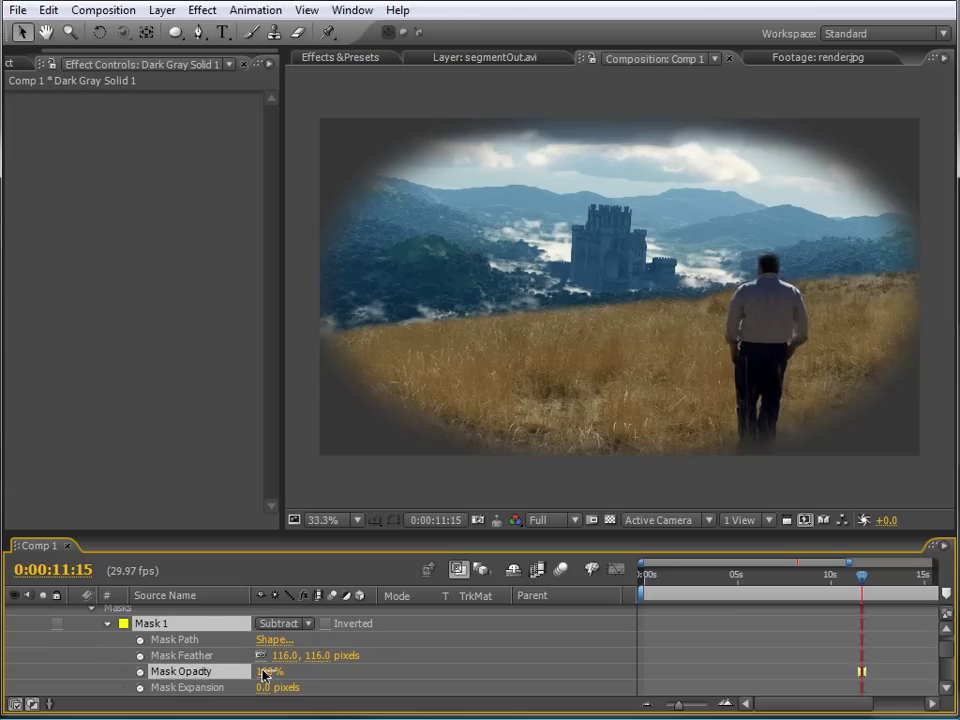
{"action": "left_click_drag", "start_coordinate": [264, 674], "coordinate": [206, 671]}
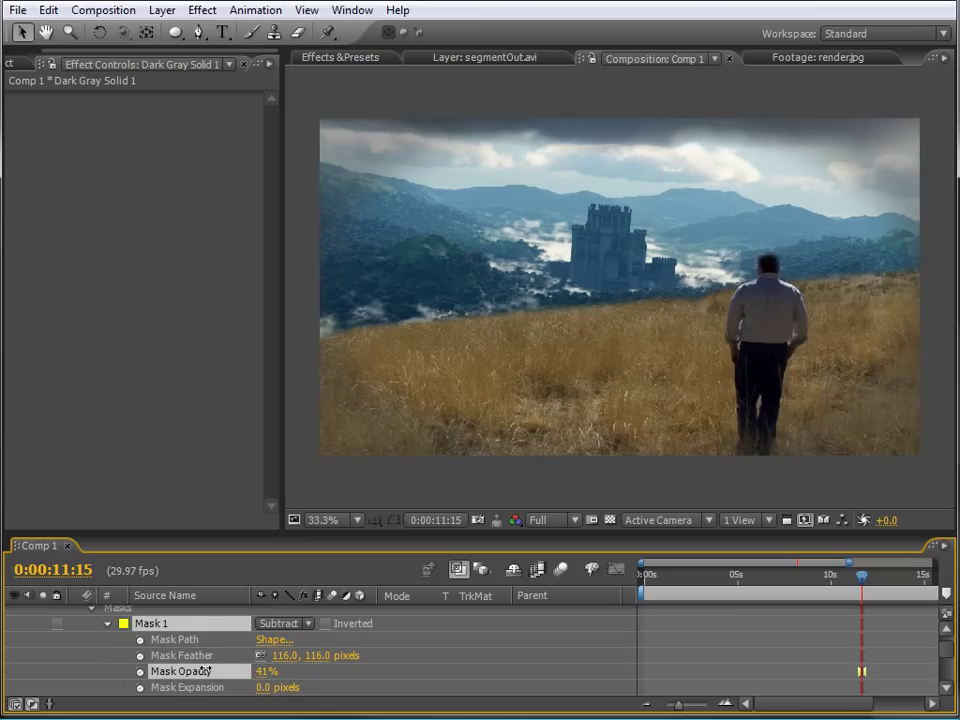
{"action": "left_click", "coordinate": [948, 648]}
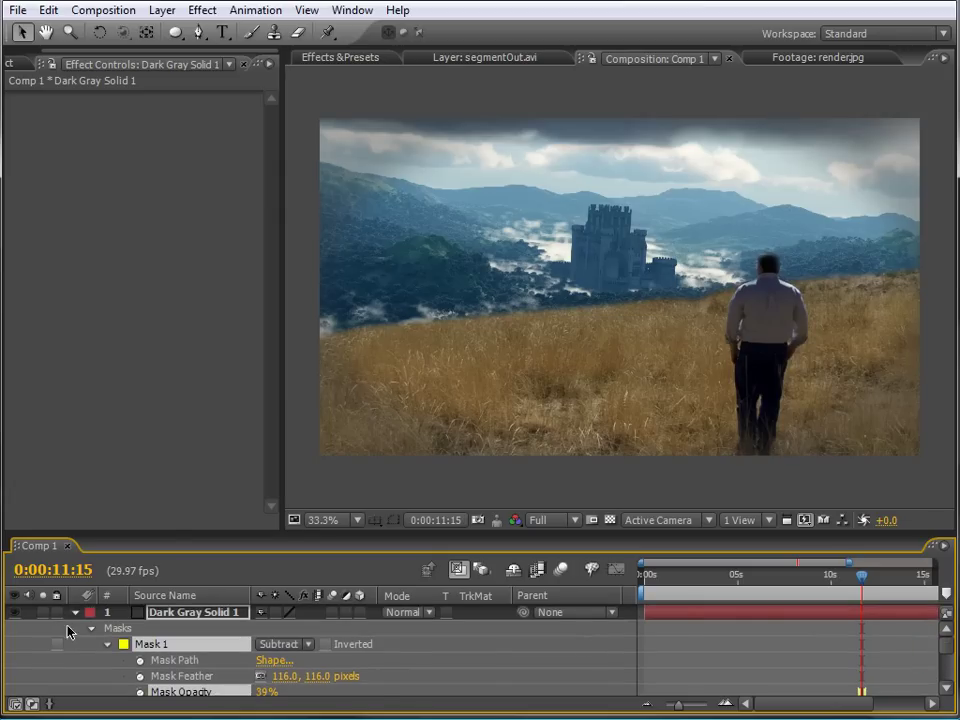
{"action": "left_click", "coordinate": [75, 612]}
Step: Soften the vignette at 0:00:10:15 with a Mask Feather of 350 pixels and check it at 0:00:12:01
{"action": "mouse_move", "coordinate": [862, 580]}
{"action": "left_mouse_down"}
{"action": "mouse_move", "coordinate": [802, 580]}
{"action": "mouse_move", "coordinate": [871, 577]}
{"action": "mouse_move", "coordinate": [825, 577]}
{"action": "mouse_move", "coordinate": [843, 577]}
{"action": "left_mouse_up"}
{"action": "key", "text": "m"}
{"action": "key", "text": "m"}
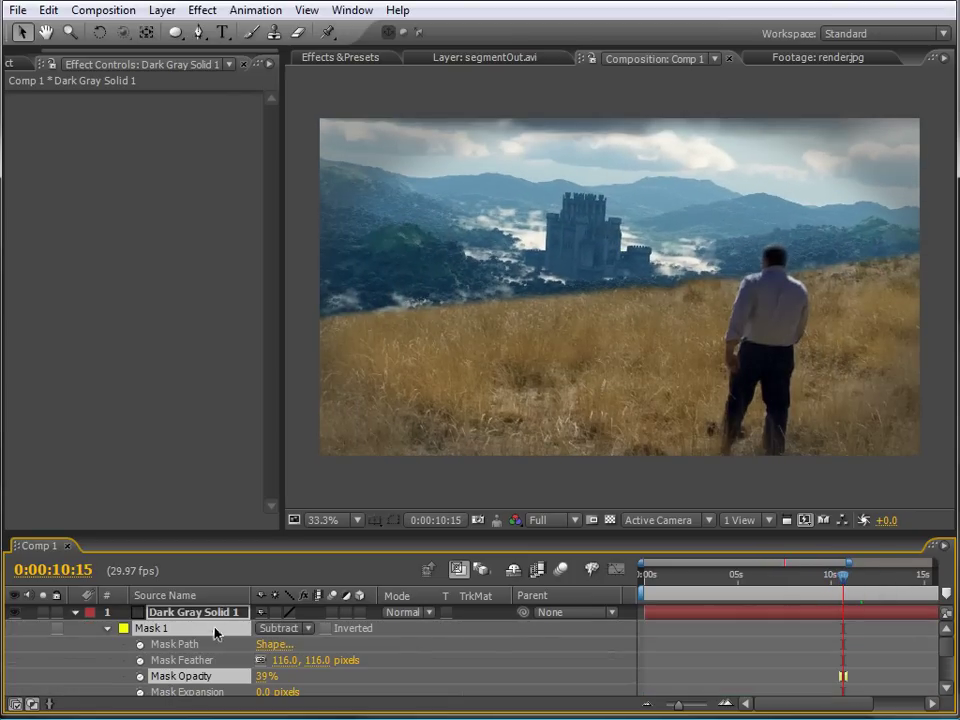
{"action": "left_click_drag", "start_coordinate": [280, 660], "coordinate": [404, 661]}
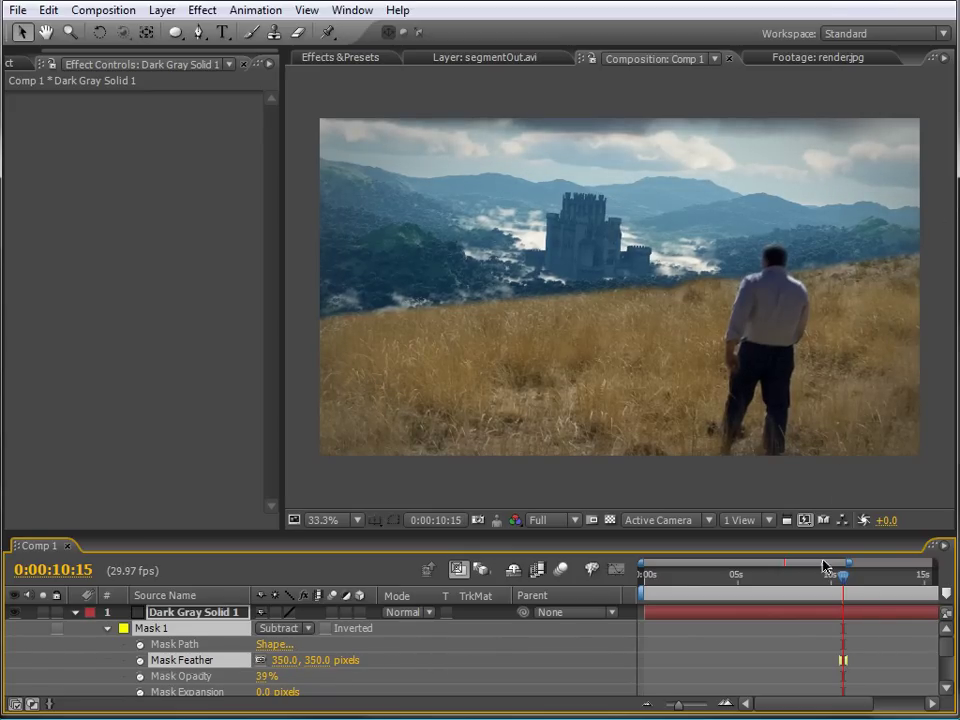
{"action": "left_click_drag", "start_coordinate": [845, 580], "coordinate": [868, 580]}
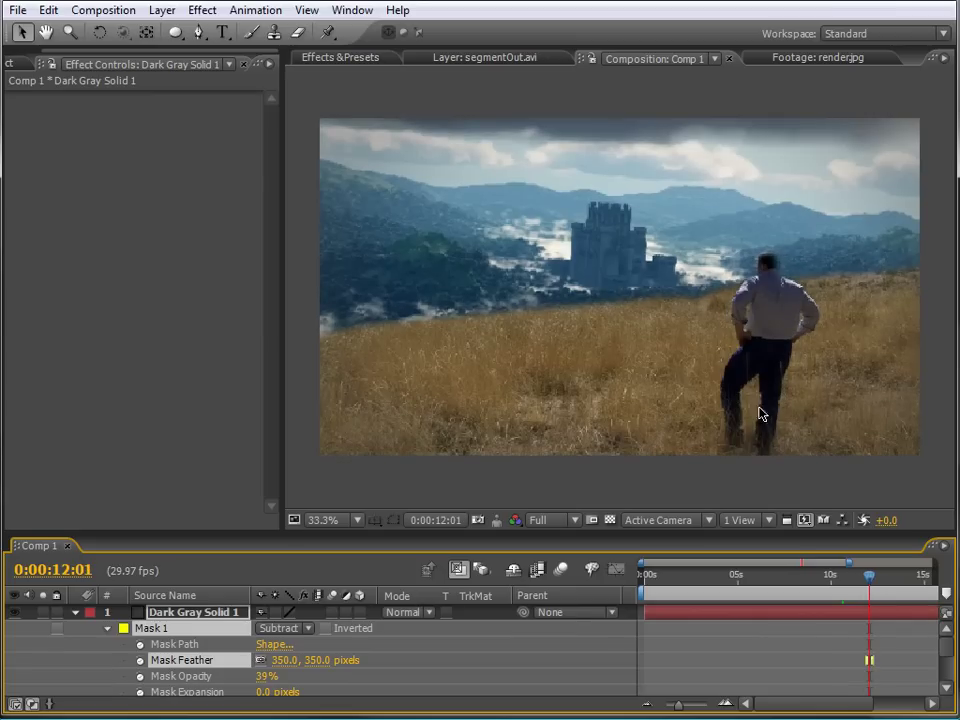
Step: Move the adjustment layer above the dark gray solid and set its Levels Red Input Black to 24 and Red Gamma to 1.32
{"action": "left_click", "coordinate": [77, 613]}
{"action": "left_click_drag", "start_coordinate": [195, 628], "coordinate": [190, 606]}
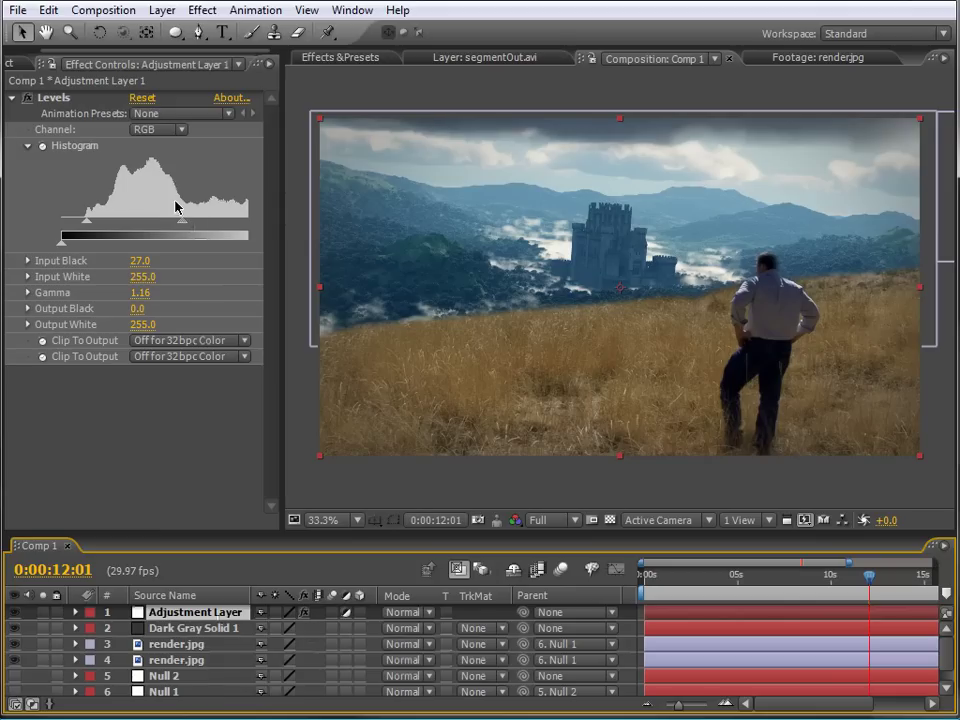
{"action": "left_click", "coordinate": [183, 131]}
{"action": "left_click", "coordinate": [182, 154]}
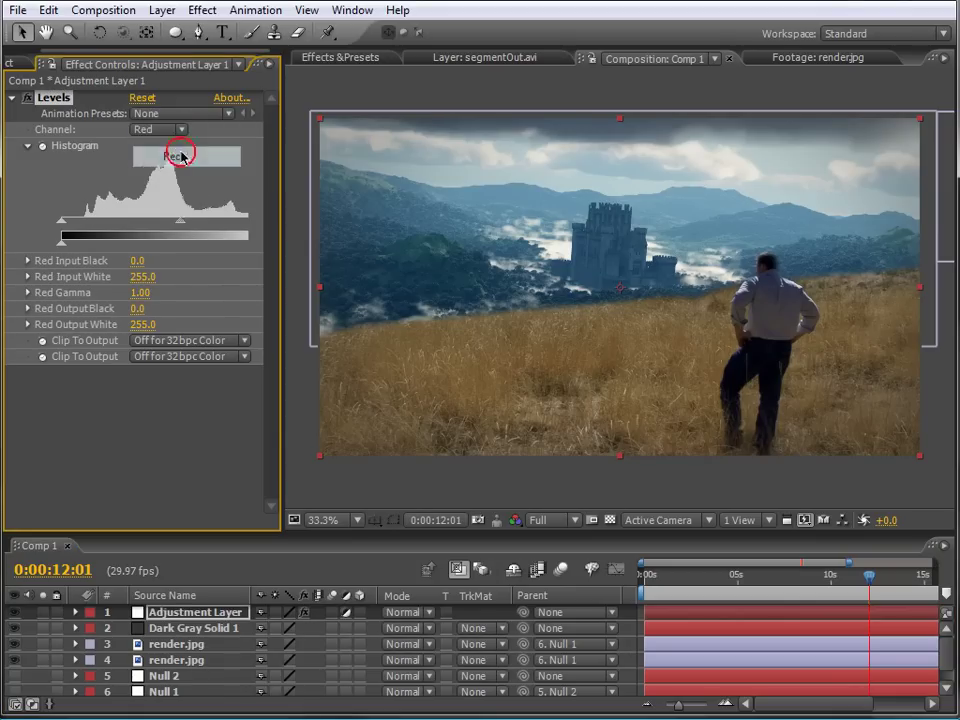
{"action": "mouse_move", "coordinate": [63, 229]}
{"action": "left_mouse_down"}
{"action": "mouse_move", "coordinate": [79, 223]}
{"action": "mouse_move", "coordinate": [64, 225]}
{"action": "left_mouse_up"}
{"action": "left_click_drag", "start_coordinate": [179, 224], "coordinate": [165, 227]}
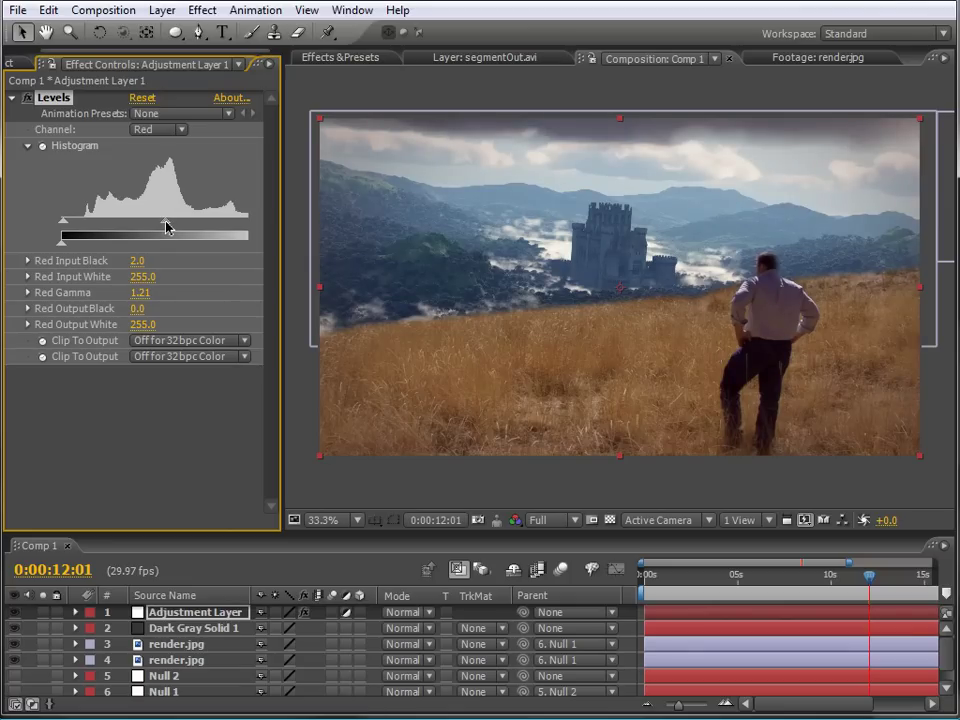
{"action": "left_click_drag", "start_coordinate": [66, 230], "coordinate": [81, 229]}
{"action": "mouse_move", "coordinate": [173, 230]}
{"action": "left_mouse_down"}
{"action": "mouse_move", "coordinate": [193, 223]}
{"action": "mouse_move", "coordinate": [174, 231]}
{"action": "left_mouse_up"}
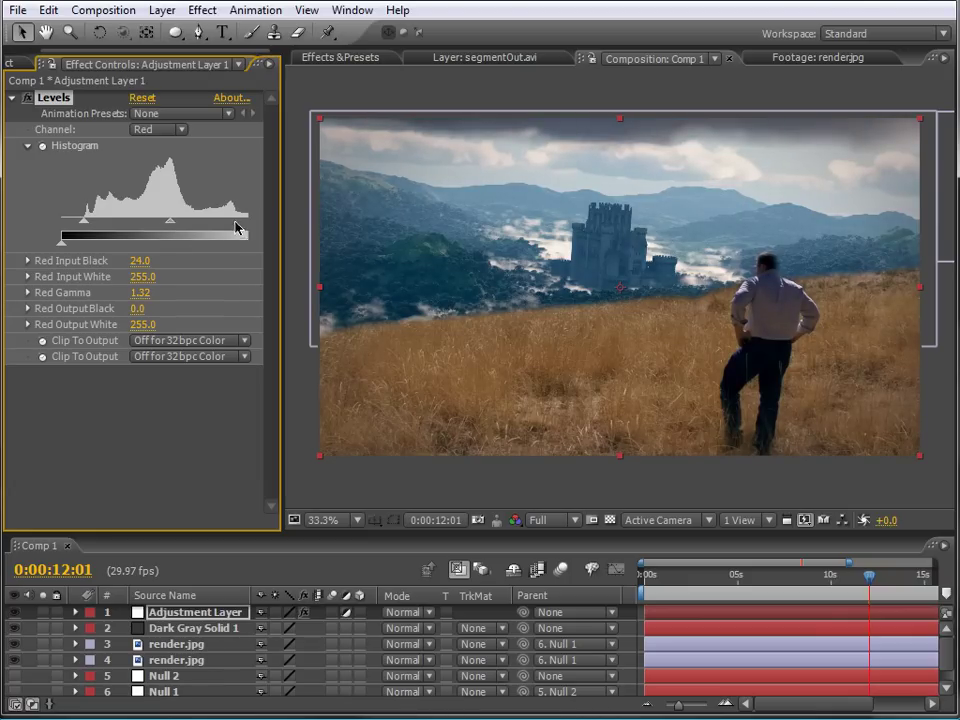
Step: In the adjustment layer's Levels, set Green Gamma to 1.11 and the RGB channel's Input Black to 50
{"action": "left_click", "coordinate": [176, 130]}
{"action": "left_click", "coordinate": [194, 153]}
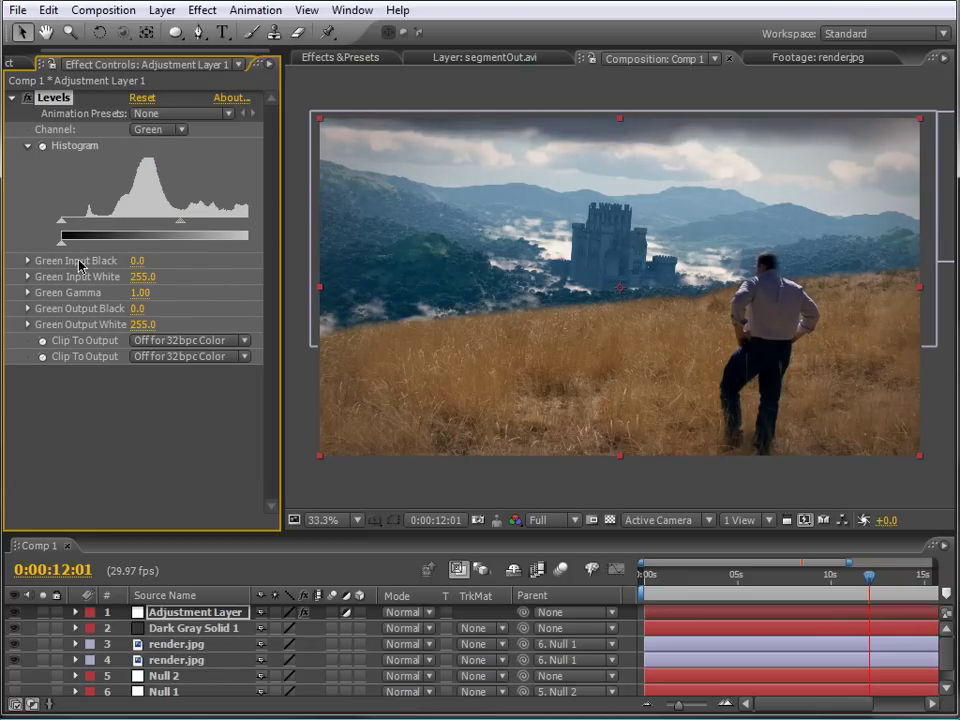
{"action": "mouse_move", "coordinate": [182, 221]}
{"action": "left_mouse_down"}
{"action": "mouse_move", "coordinate": [163, 223]}
{"action": "mouse_move", "coordinate": [174, 221]}
{"action": "left_mouse_up"}
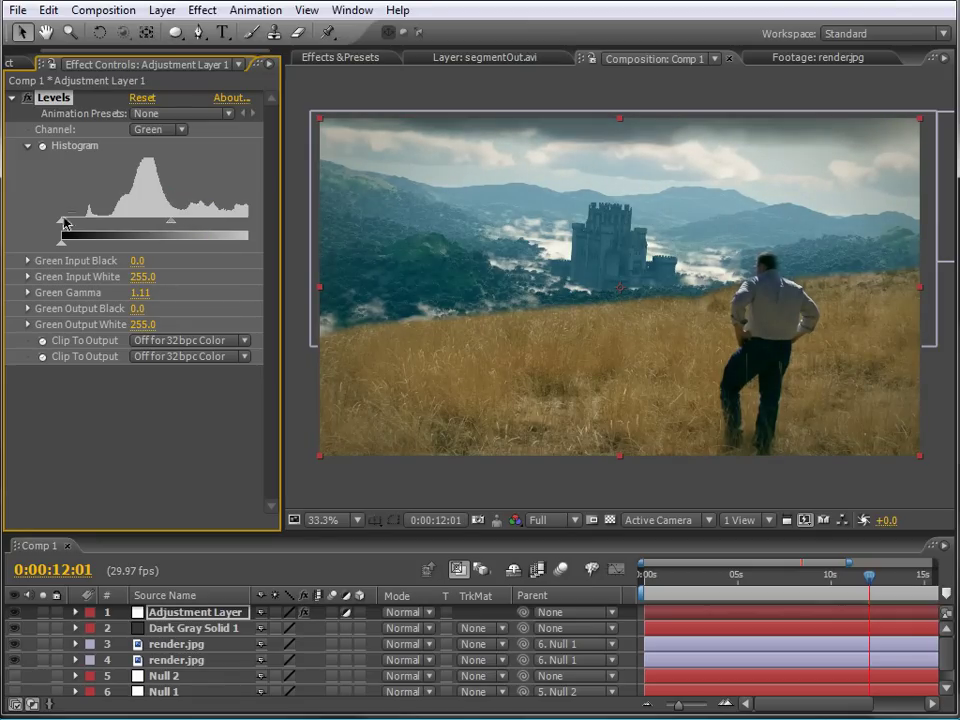
{"action": "left_click", "coordinate": [171, 129]}
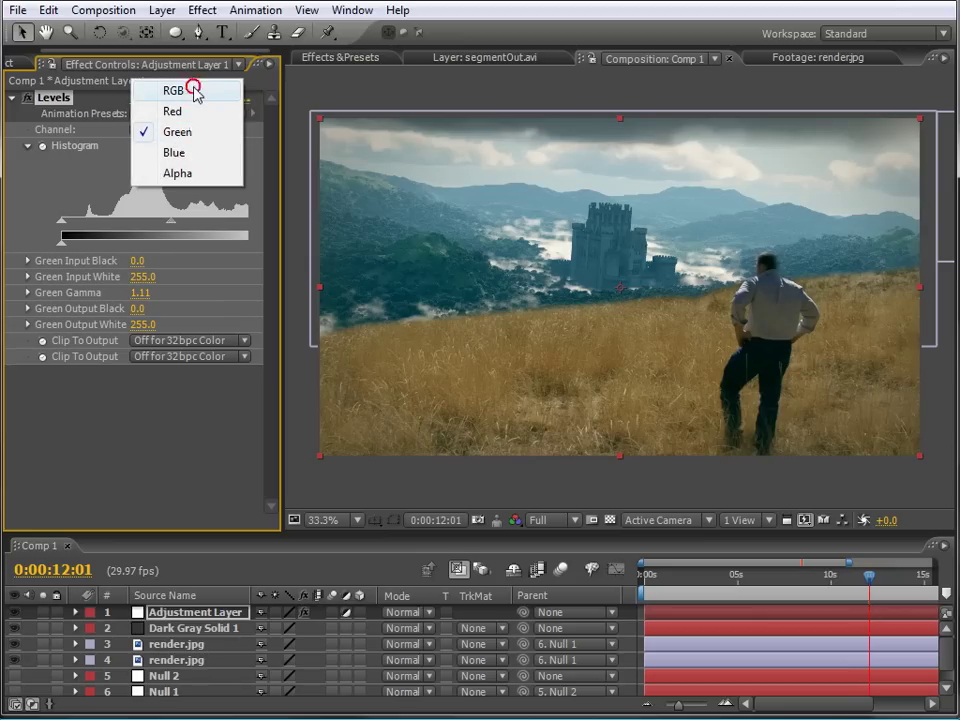
{"action": "left_click", "coordinate": [194, 90]}
{"action": "left_click_drag", "start_coordinate": [90, 228], "coordinate": [110, 228]}
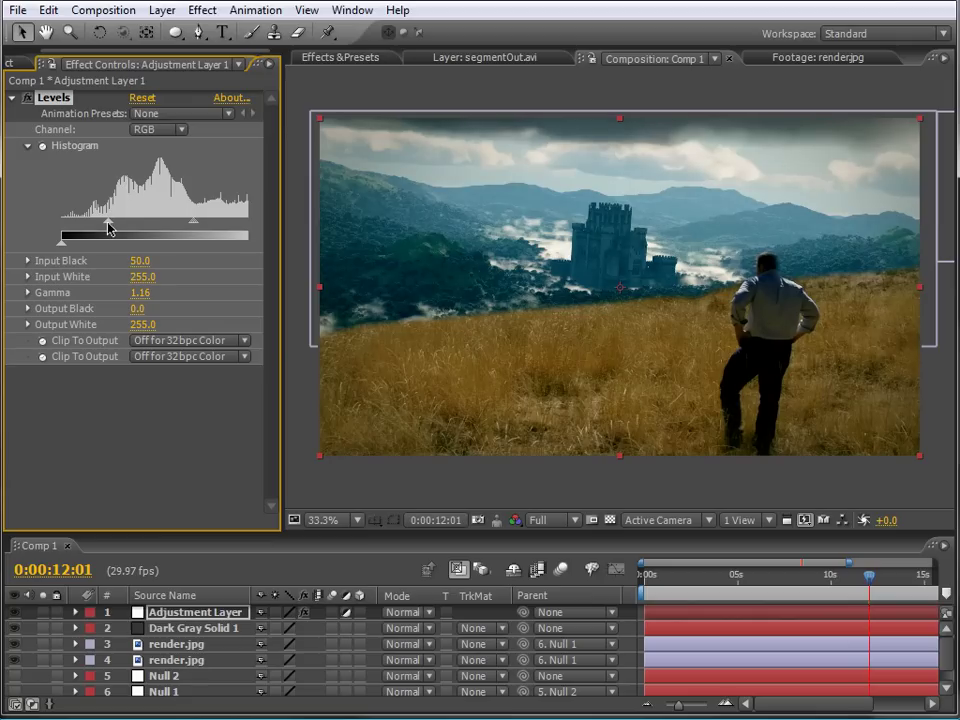
Step: Compare the graded composite with the original footage between 0:00:11:09 and 0:00:13:02 by hiding and reshowing both render.jpg layers
{"action": "mouse_move", "coordinate": [872, 581]}
{"action": "left_mouse_down"}
{"action": "mouse_move", "coordinate": [793, 579]}
{"action": "mouse_move", "coordinate": [898, 580]}
{"action": "mouse_move", "coordinate": [784, 580]}
{"action": "mouse_move", "coordinate": [878, 583]}
{"action": "left_mouse_up"}
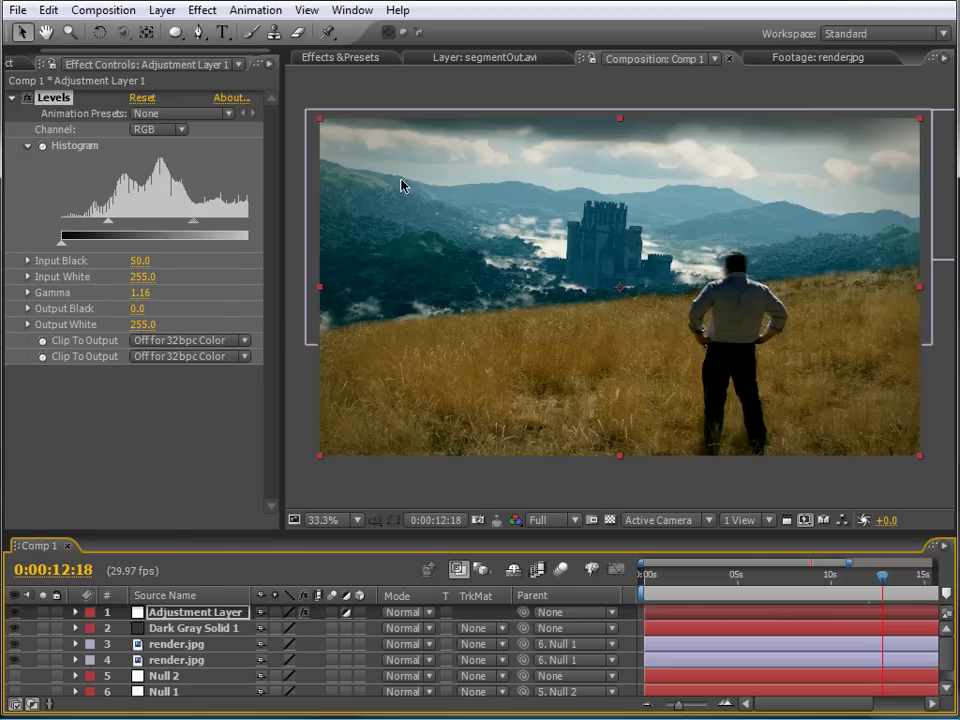
{"action": "left_click_drag", "start_coordinate": [884, 578], "coordinate": [857, 580]}
{"action": "scroll", "coordinate": [943, 664], "scroll_direction": "down", "scroll_amount": 1}
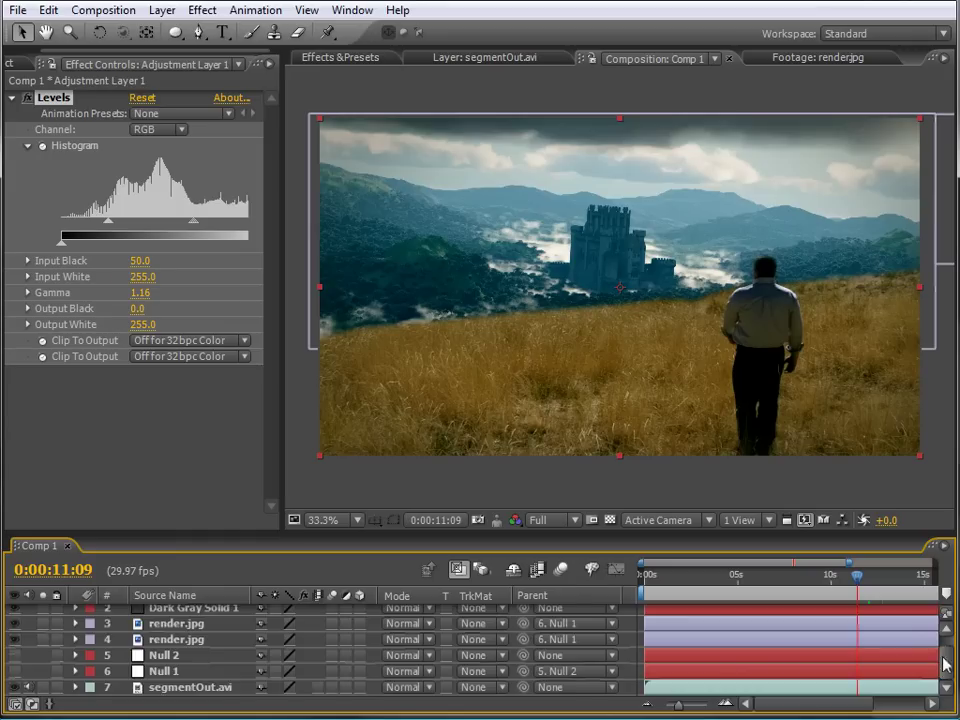
{"action": "scroll", "coordinate": [943, 664], "scroll_direction": "up", "scroll_amount": 1}
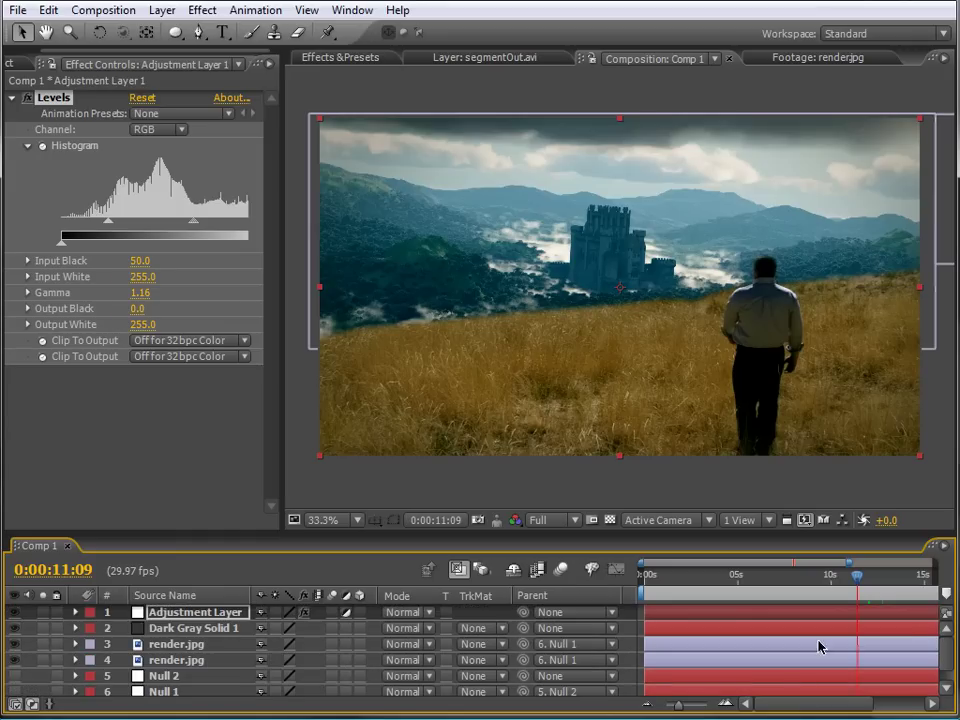
{"action": "left_click", "coordinate": [17, 660]}
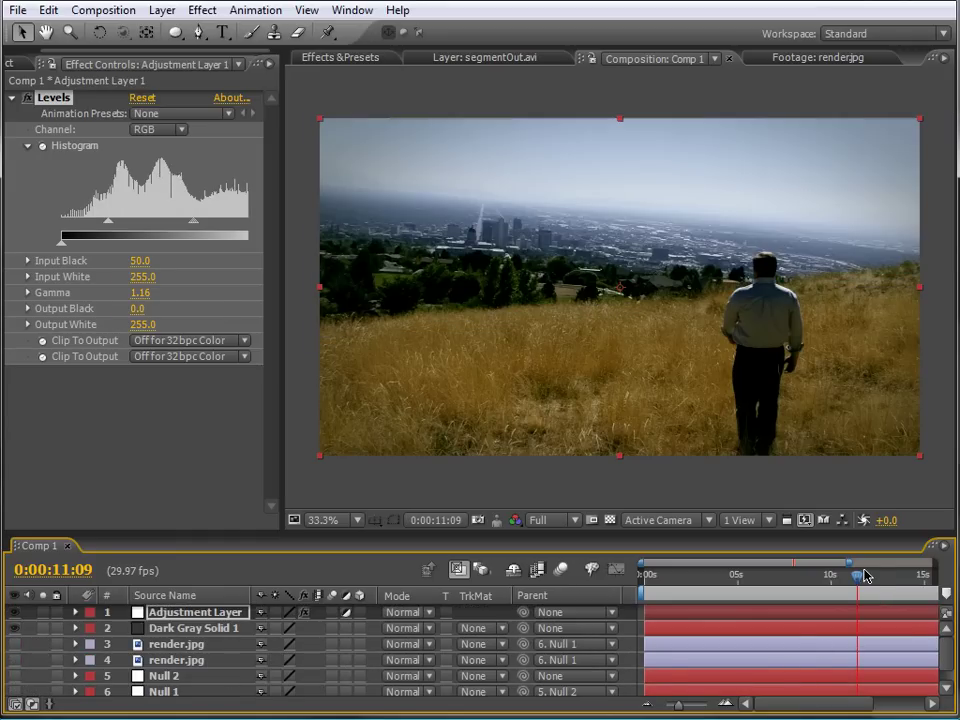
{"action": "left_click_drag", "start_coordinate": [837, 582], "coordinate": [890, 581]}
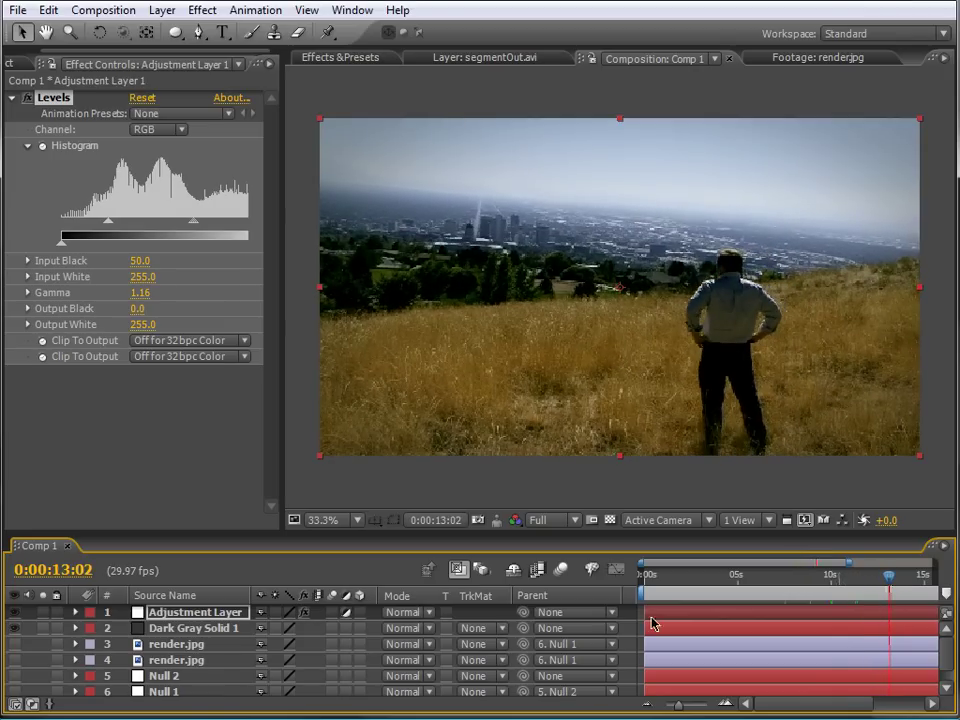
{"action": "left_click", "coordinate": [15, 661]}
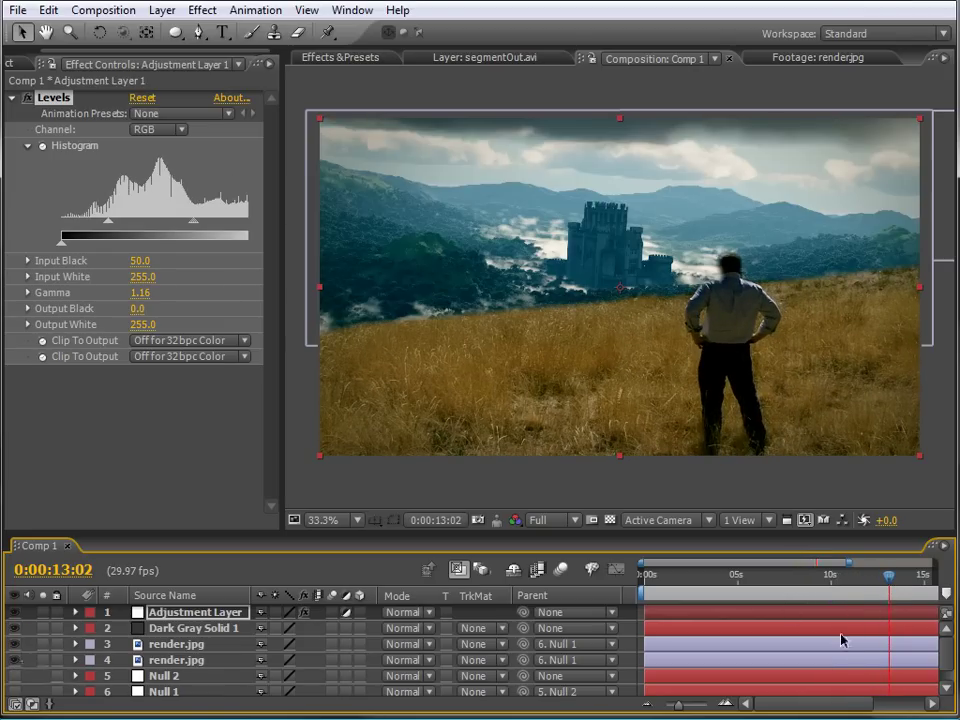
Step: Scrub through the graded composite, including 0:00:12:05 and 0:00:14:21, to check the castle background and vignette
{"action": "mouse_move", "coordinate": [893, 587]}
{"action": "left_mouse_down"}
{"action": "mouse_move", "coordinate": [763, 582]}
{"action": "mouse_move", "coordinate": [874, 586]}
{"action": "left_mouse_up"}
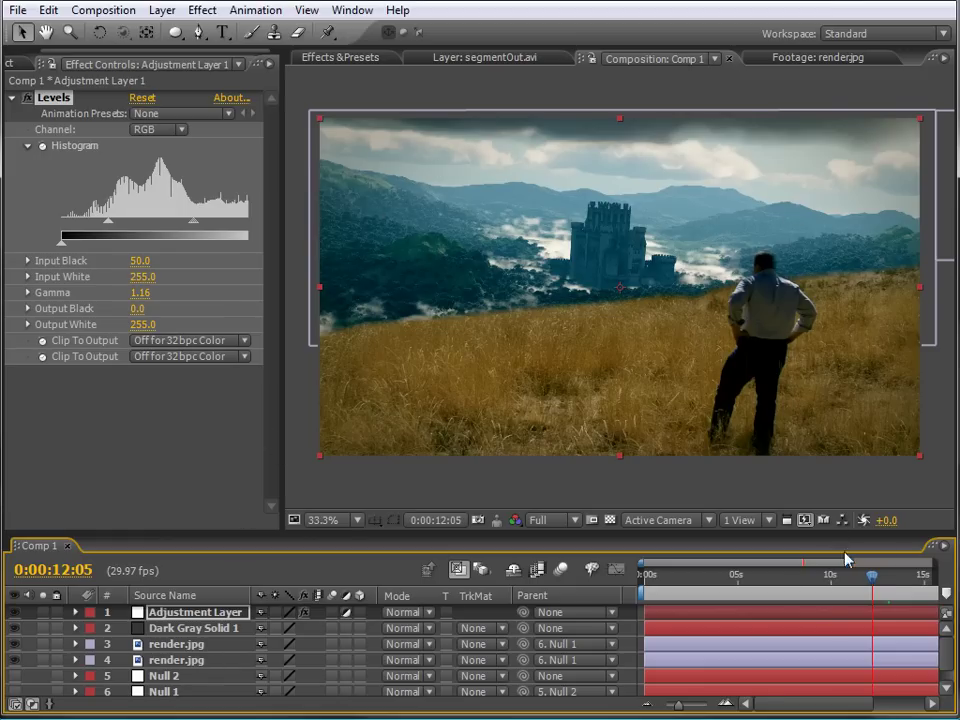
{"action": "left_click_drag", "start_coordinate": [886, 574], "coordinate": [916, 575]}
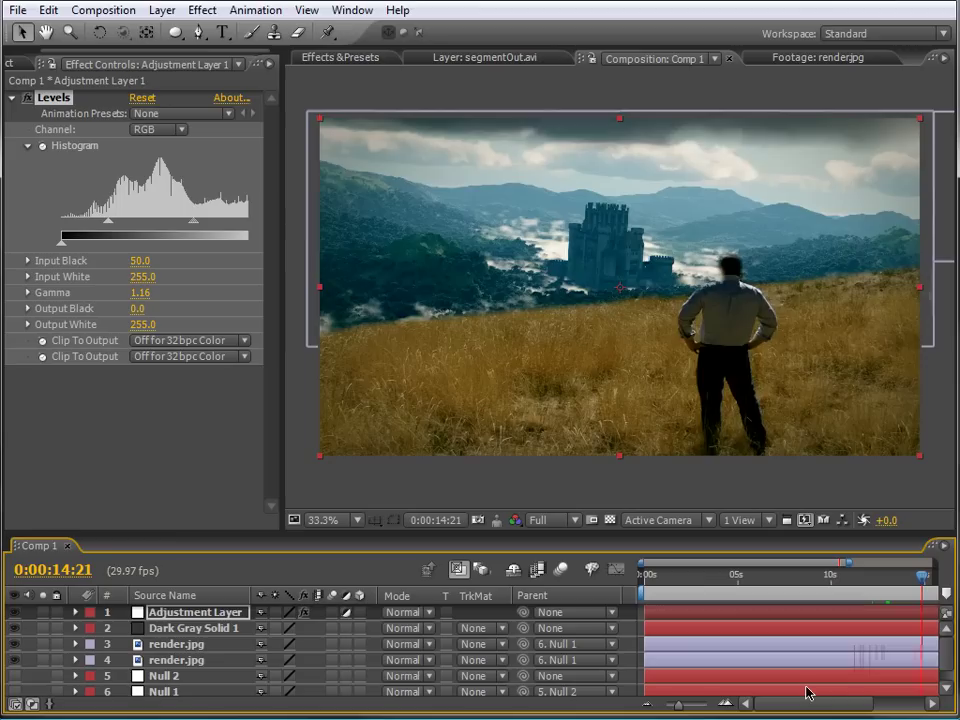
{"action": "left_click_drag", "start_coordinate": [801, 707], "coordinate": [838, 677]}
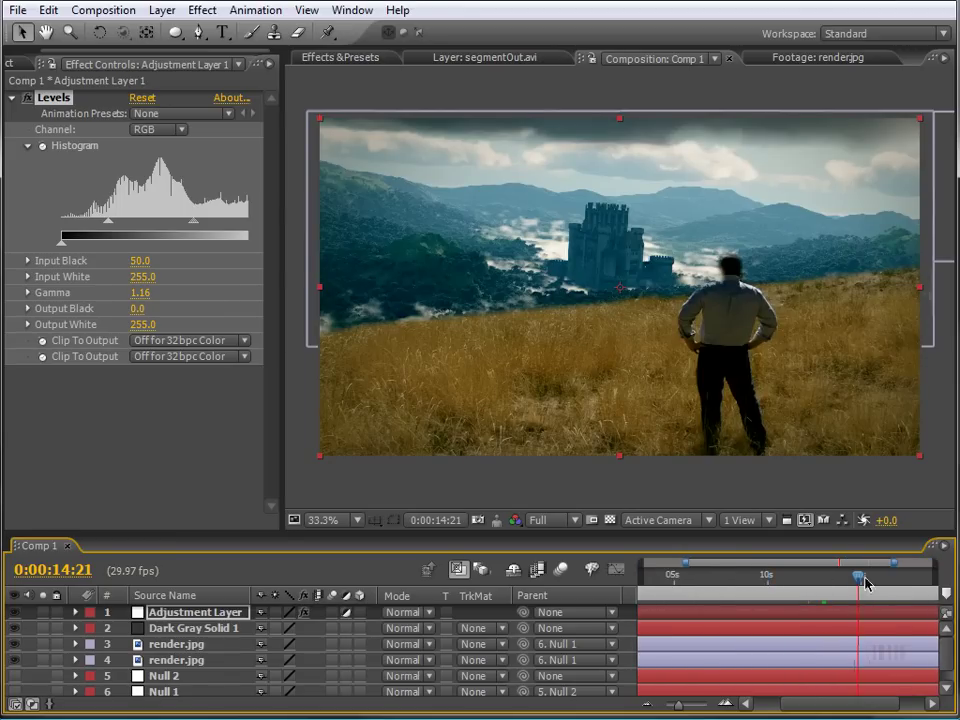
{"action": "left_click_drag", "start_coordinate": [873, 580], "coordinate": [673, 577]}
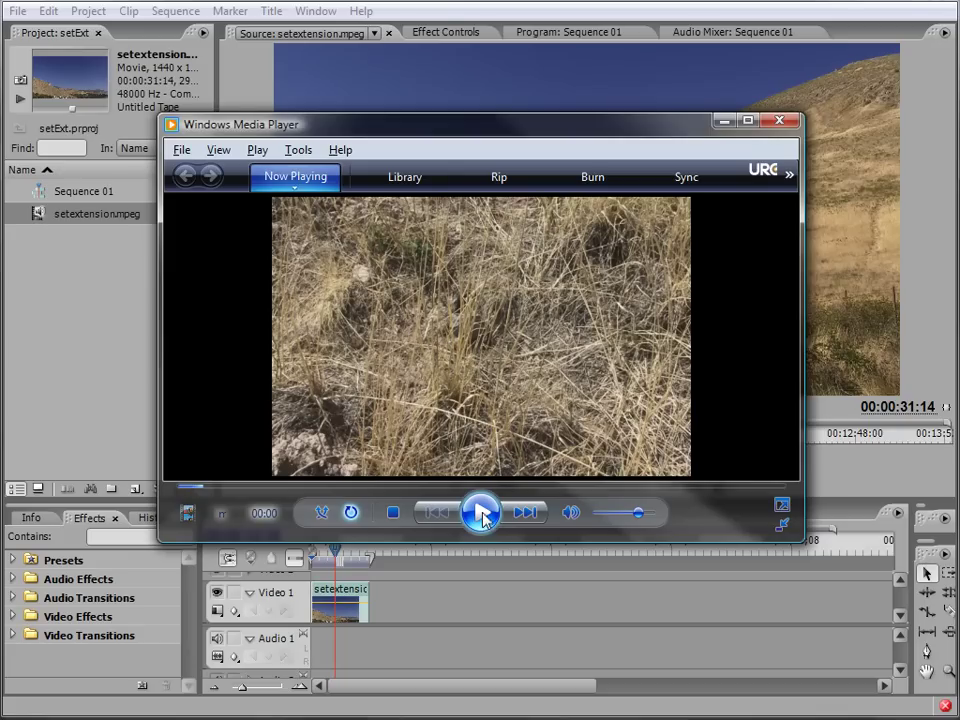
Step: Play the finished video in Windows Media Player, enlarge the player window slightly, and pause on the castle shot at 00:47
{"action": "left_click", "coordinate": [482, 512]}
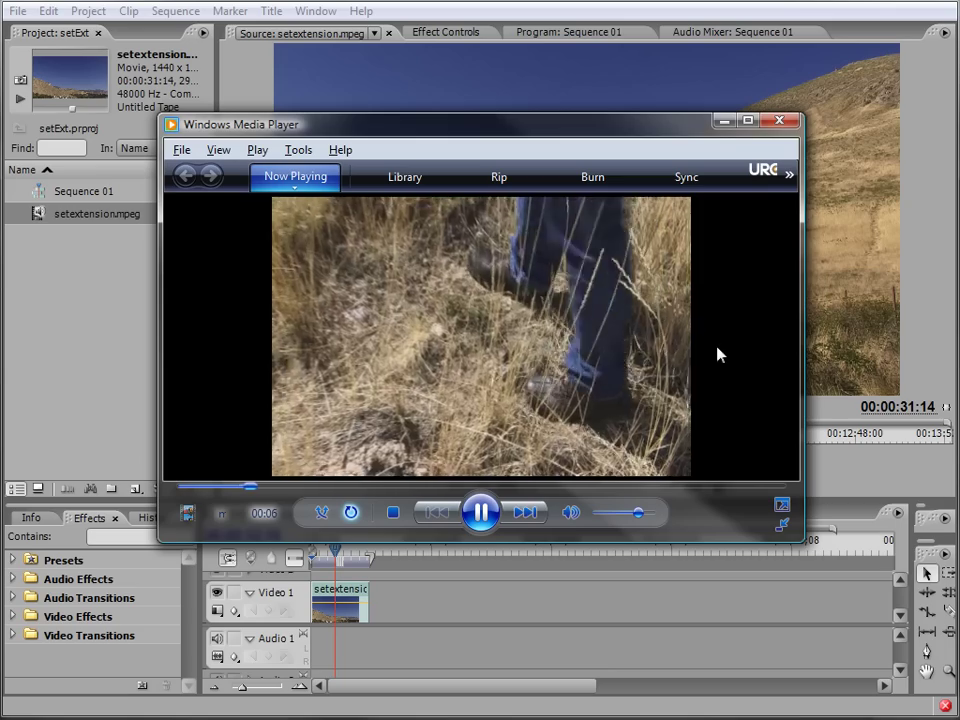
{"action": "mouse_move", "coordinate": [802, 541]}
{"action": "left_mouse_down"}
{"action": "mouse_move", "coordinate": [857, 607]}
{"action": "mouse_move", "coordinate": [786, 553]}
{"action": "mouse_move", "coordinate": [797, 560]}
{"action": "left_mouse_up"}
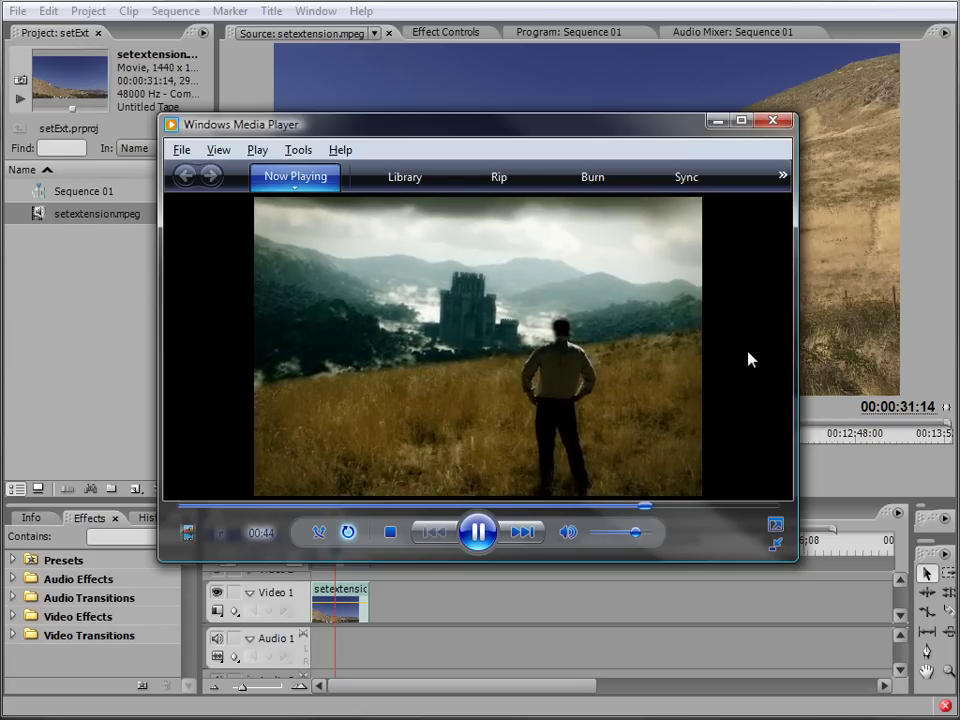
{"action": "left_click", "coordinate": [480, 533]}
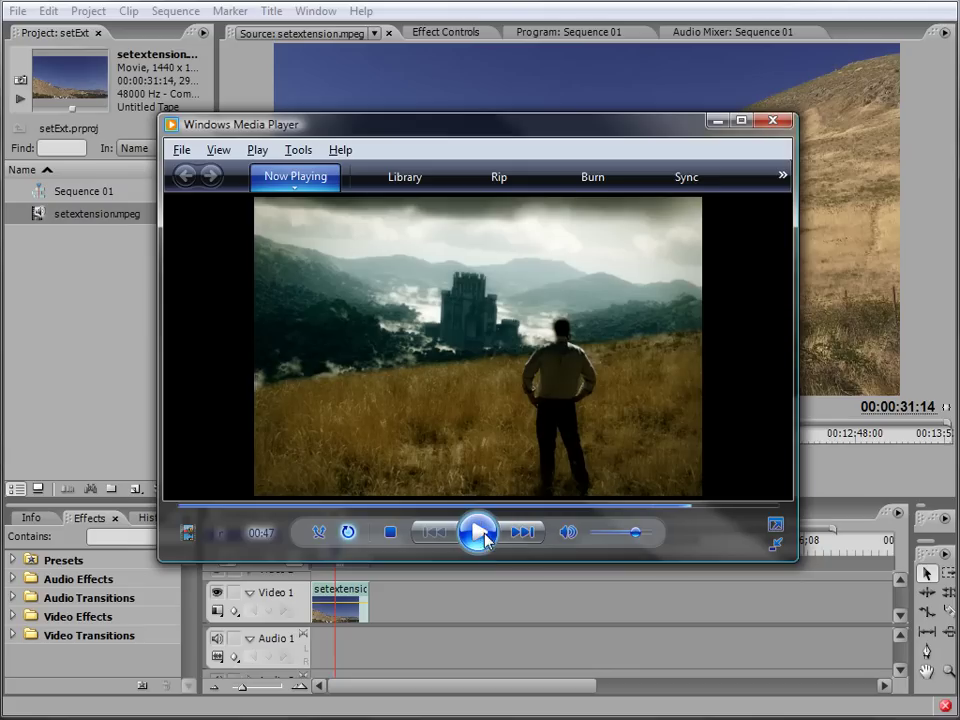